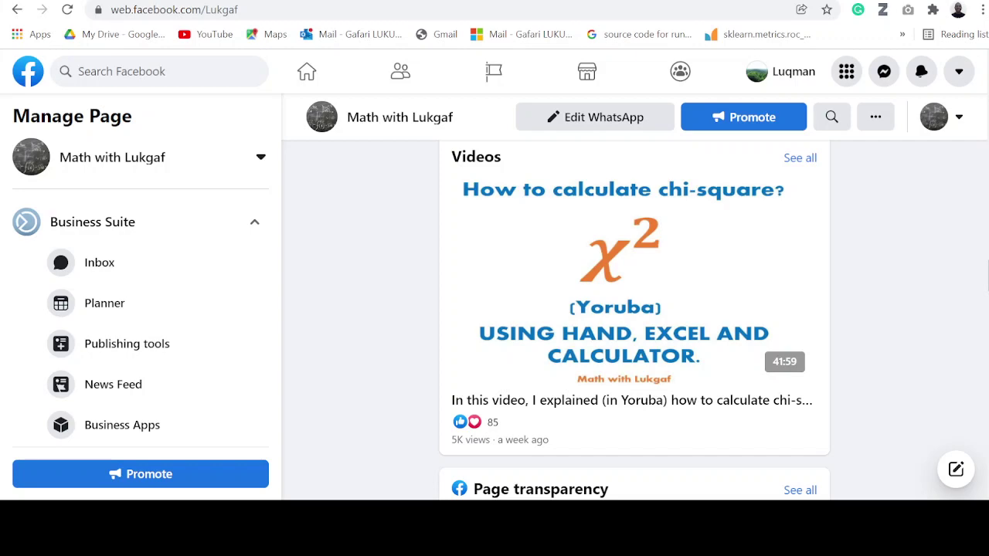
# - Go back from Facebook to the YouTube channel home showing its playlists and uploads
pyautogui.hotkey('alt', 'Left')
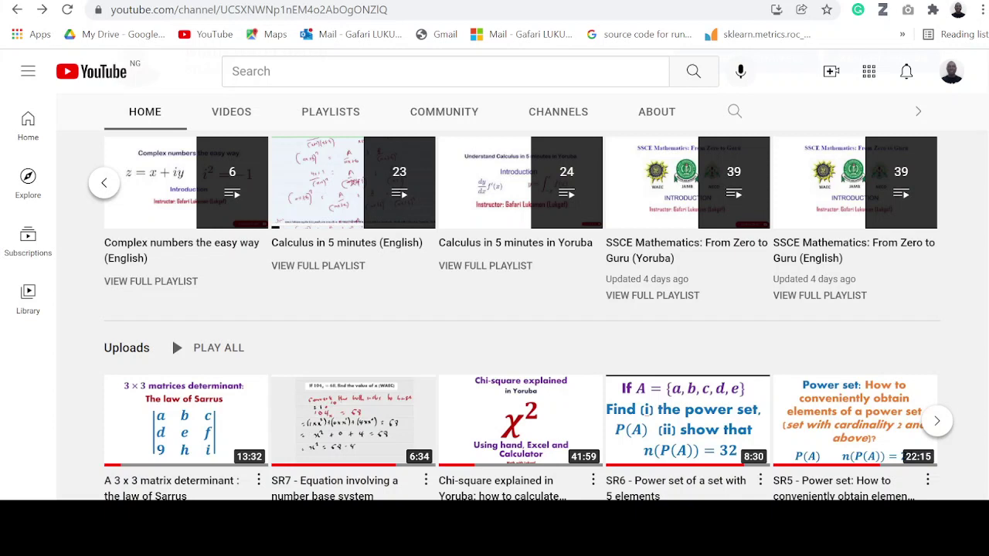
# - Bring up the Stat note in Samsung Notes, showing its underlined 'T-test' heading
pyautogui.moveTo(623, 171)
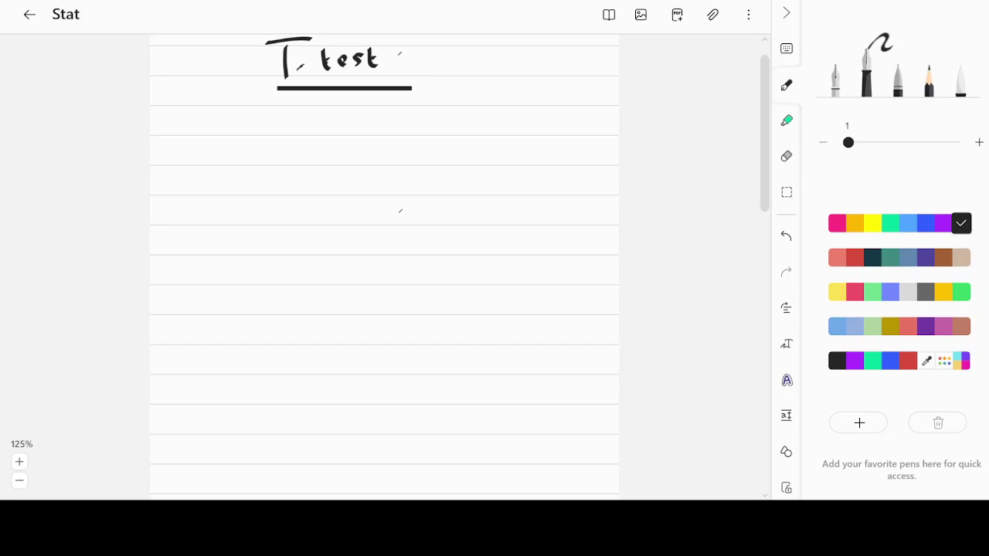
# - Handwrite 'Categorical variable' below the T-test heading
pyautogui.moveTo(205, 115)
pyautogui.mouseDown()
pyautogui.moveTo(205, 129)
pyautogui.moveTo(219, 129)
pyautogui.mouseUp()
pyautogui.moveTo(220, 111)
pyautogui.mouseDown()
pyautogui.moveTo(225, 129)
pyautogui.moveTo(230, 116)
pyautogui.moveTo(250, 133)
pyautogui.moveTo(287, 112)
pyautogui.mouseUp()
pyautogui.click(288, 116)
pyautogui.moveTo(303, 107); pyautogui.dragTo(299, 116)
pyautogui.moveTo(316, 109)
pyautogui.mouseDown()
pyautogui.moveTo(308, 115)
pyautogui.moveTo(323, 117)
pyautogui.mouseUp()
pyautogui.moveTo(331, 100)
pyautogui.mouseDown()
pyautogui.moveTo(332, 118)
pyautogui.moveTo(372, 111)
pyautogui.mouseUp()
pyautogui.moveTo(386, 110)
pyautogui.mouseDown()
pyautogui.moveTo(390, 119)
pyautogui.moveTo(411, 113)
pyautogui.mouseUp()
pyautogui.moveTo(417, 112); pyautogui.dragTo(456, 119)
pyautogui.moveTo(458, 115); pyautogui.dragTo(468, 115)
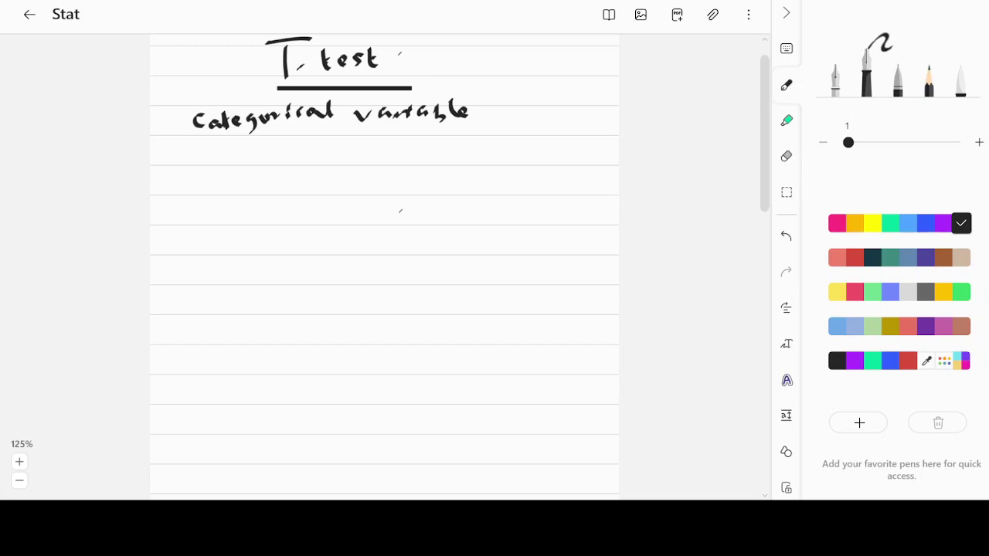
# - Write 'e.g Gender' on the line below
pyautogui.moveTo(265, 148)
pyautogui.mouseDown()
pyautogui.moveTo(256, 157)
pyautogui.moveTo(272, 150)
pyautogui.mouseUp()
pyautogui.moveTo(286, 145); pyautogui.dragTo(283, 164)
pyautogui.moveTo(288, 153); pyautogui.dragTo(383, 146)
pyautogui.moveTo(388, 147); pyautogui.dragTo(396, 147)
pyautogui.moveTo(403, 144); pyautogui.dragTo(423, 141)
pyautogui.moveTo(447, 136); pyautogui.dragTo(448, 133)
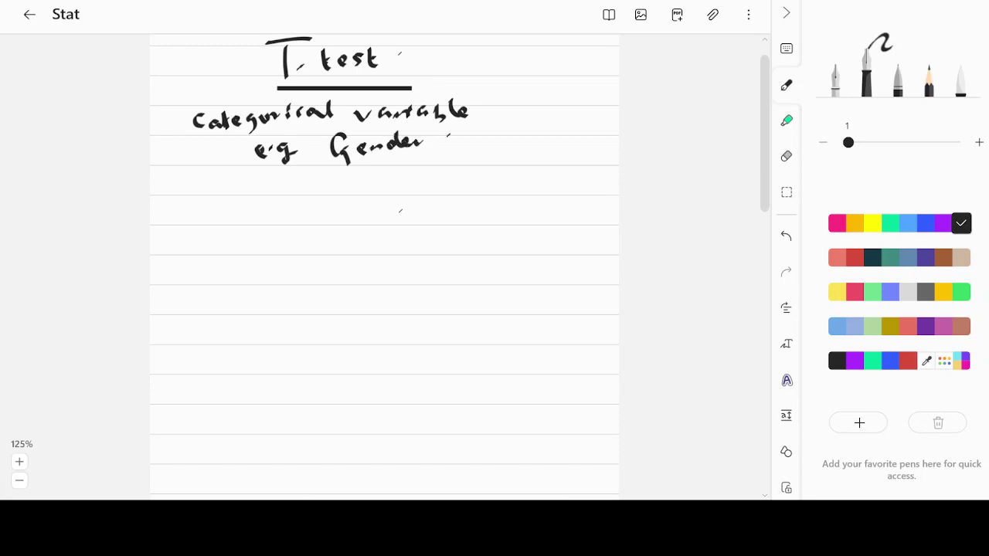
# - Draw two branches under Gender labelled 'Male' and 'Female'
pyautogui.moveTo(362, 160); pyautogui.dragTo(337, 186)
pyautogui.moveTo(285, 206)
pyautogui.mouseDown()
pyautogui.moveTo(326, 203)
pyautogui.moveTo(337, 185)
pyautogui.mouseUp()
pyautogui.moveTo(336, 198); pyautogui.dragTo(344, 196)
pyautogui.moveTo(389, 159)
pyautogui.mouseDown()
pyautogui.moveTo(416, 177)
pyautogui.moveTo(386, 207)
pyautogui.moveTo(395, 189)
pyautogui.mouseUp()
pyautogui.moveTo(400, 195); pyautogui.dragTo(466, 193)
pyautogui.moveTo(469, 193)
pyautogui.mouseDown()
pyautogui.moveTo(477, 173)
pyautogui.moveTo(496, 190)
pyautogui.mouseUp()
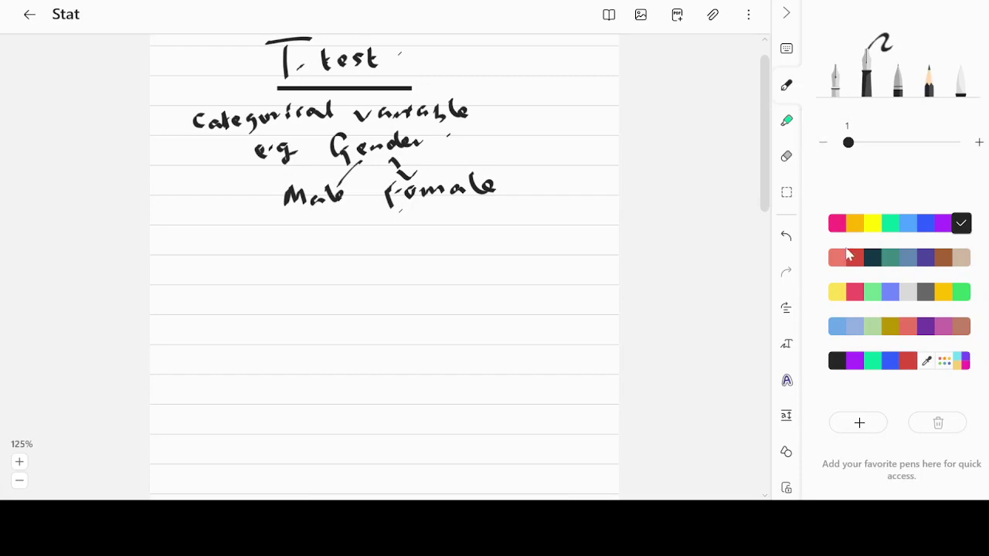
# - In pink ink, write 'Numerical value' and 'eg Age' below Male and Female
pyautogui.click(836, 224)
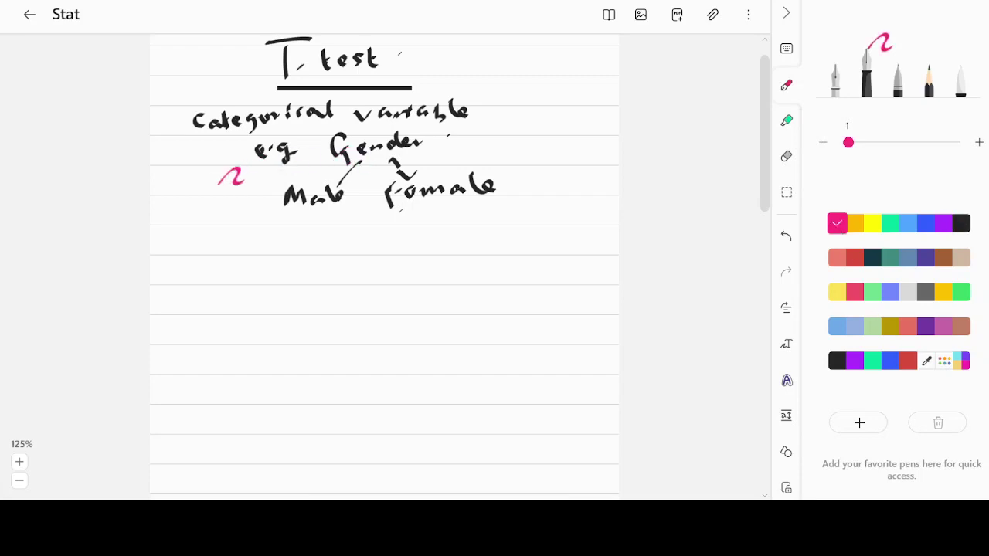
pyautogui.moveTo(190, 260)
pyautogui.mouseDown()
pyautogui.moveTo(211, 238)
pyautogui.moveTo(233, 249)
pyautogui.moveTo(272, 234)
pyautogui.moveTo(315, 241)
pyautogui.moveTo(331, 227)
pyautogui.moveTo(448, 236)
pyautogui.mouseUp()
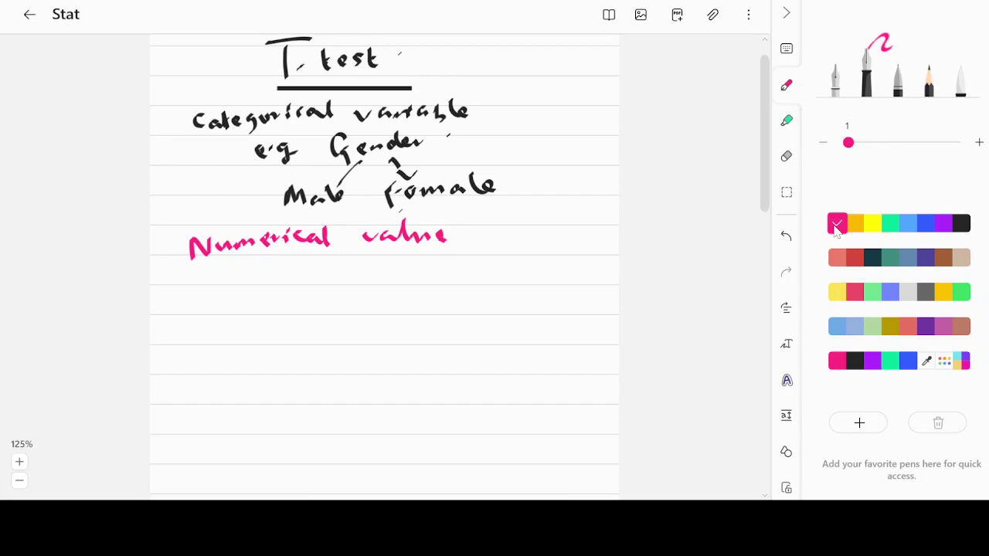
pyautogui.moveTo(481, 136)
pyautogui.mouseDown()
pyautogui.moveTo(506, 146)
pyautogui.moveTo(511, 128)
pyautogui.moveTo(494, 145)
pyautogui.moveTo(505, 147)
pyautogui.mouseUp()
pyautogui.moveTo(279, 263)
pyautogui.mouseDown()
pyautogui.moveTo(308, 266)
pyautogui.moveTo(299, 281)
pyautogui.moveTo(362, 267)
pyautogui.mouseUp()
pyautogui.moveTo(391, 258)
pyautogui.mouseDown()
pyautogui.moveTo(378, 267)
pyautogui.moveTo(384, 280)
pyautogui.mouseUp()
pyautogui.moveTo(403, 267)
pyautogui.mouseDown()
pyautogui.moveTo(419, 270)
pyautogui.moveTo(411, 258)
pyautogui.mouseUp()
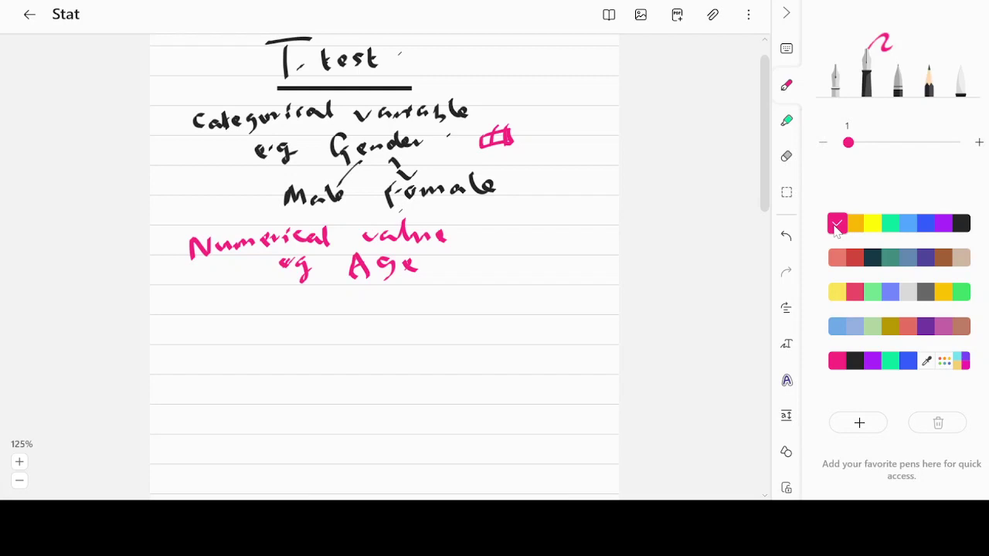
pyautogui.scroll(-1, 836, 230)
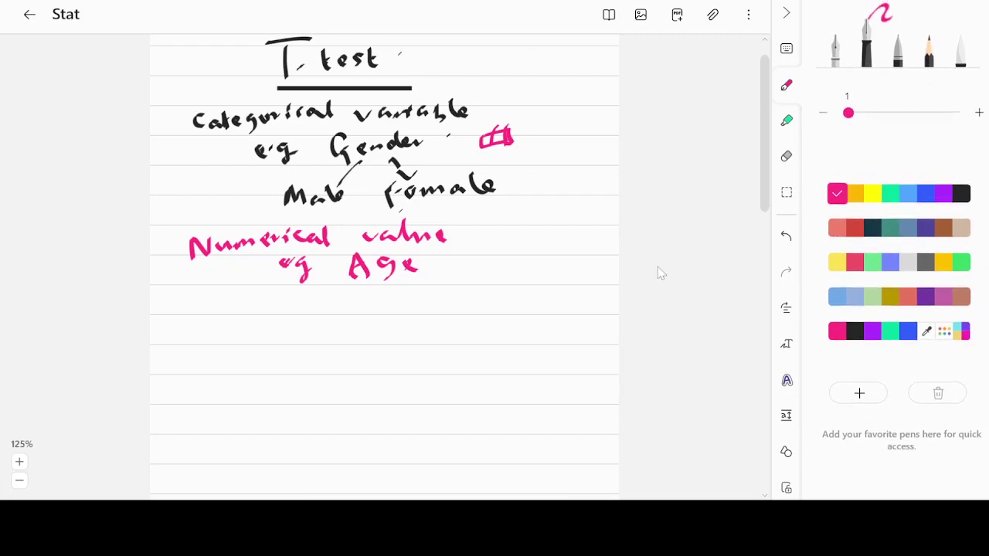
# - Write the pink heading '1 categorical' below the Age example
pyautogui.scroll(-3, 298, 307)
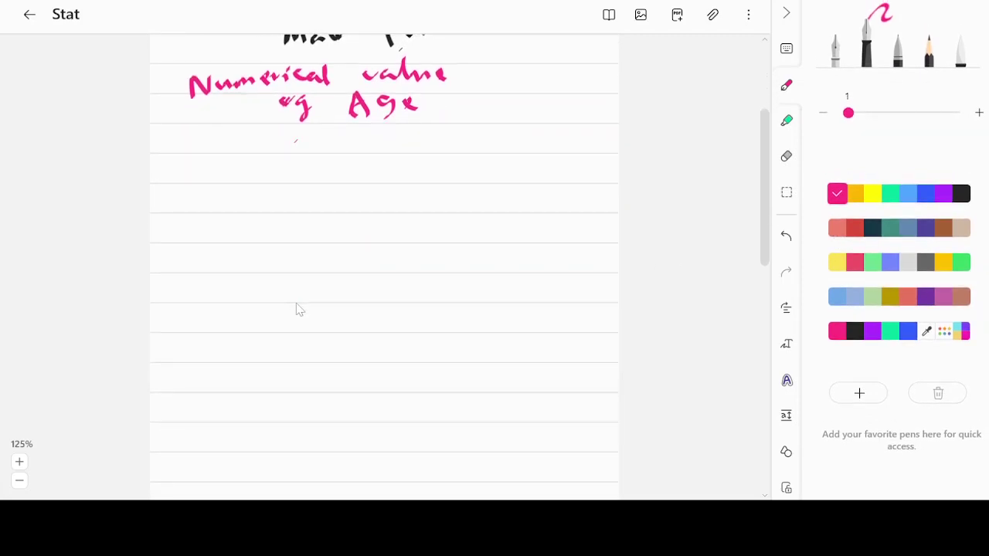
pyautogui.moveTo(230, 157); pyautogui.dragTo(230, 180)
pyautogui.moveTo(259, 164)
pyautogui.mouseDown()
pyautogui.moveTo(252, 172)
pyautogui.moveTo(272, 173)
pyautogui.mouseUp()
pyautogui.moveTo(278, 157)
pyautogui.mouseDown()
pyautogui.moveTo(277, 174)
pyautogui.moveTo(295, 165)
pyautogui.moveTo(320, 180)
pyautogui.moveTo(339, 161)
pyautogui.moveTo(382, 150)
pyautogui.mouseUp()
pyautogui.click(306, 164)
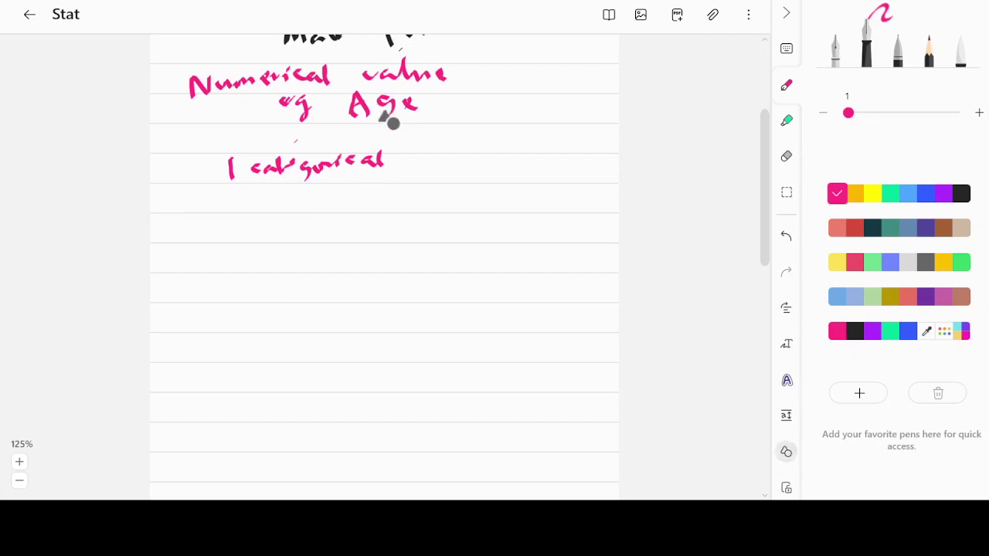
# - Add a straightened vertical divider, write '1 sample population' opposite, and underline both headings
pyautogui.moveTo(407, 135); pyautogui.dragTo(422, 357)
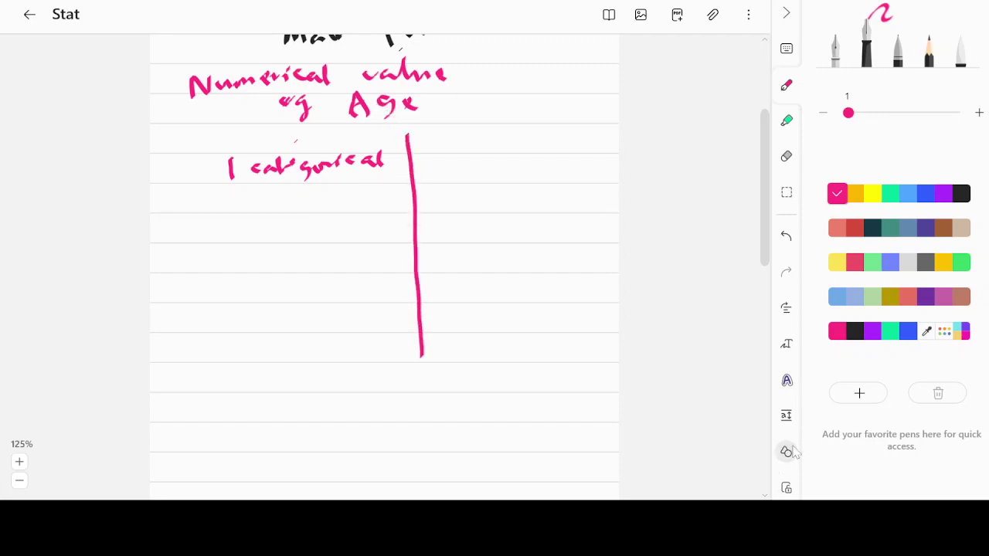
pyautogui.click(791, 451)
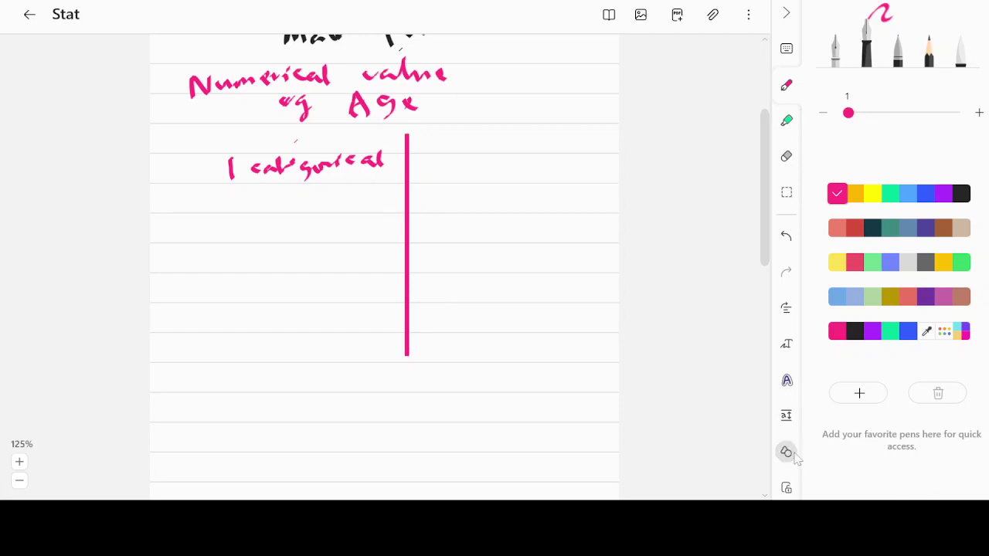
pyautogui.moveTo(434, 145)
pyautogui.mouseDown()
pyautogui.moveTo(433, 165)
pyautogui.moveTo(459, 161)
pyautogui.mouseUp()
pyautogui.moveTo(477, 150)
pyautogui.mouseDown()
pyautogui.moveTo(474, 158)
pyautogui.moveTo(541, 151)
pyautogui.mouseUp()
pyautogui.moveTo(472, 167)
pyautogui.mouseDown()
pyautogui.moveTo(471, 186)
pyautogui.moveTo(504, 172)
pyautogui.moveTo(513, 185)
pyautogui.moveTo(537, 168)
pyautogui.moveTo(556, 178)
pyautogui.moveTo(588, 165)
pyautogui.mouseUp()
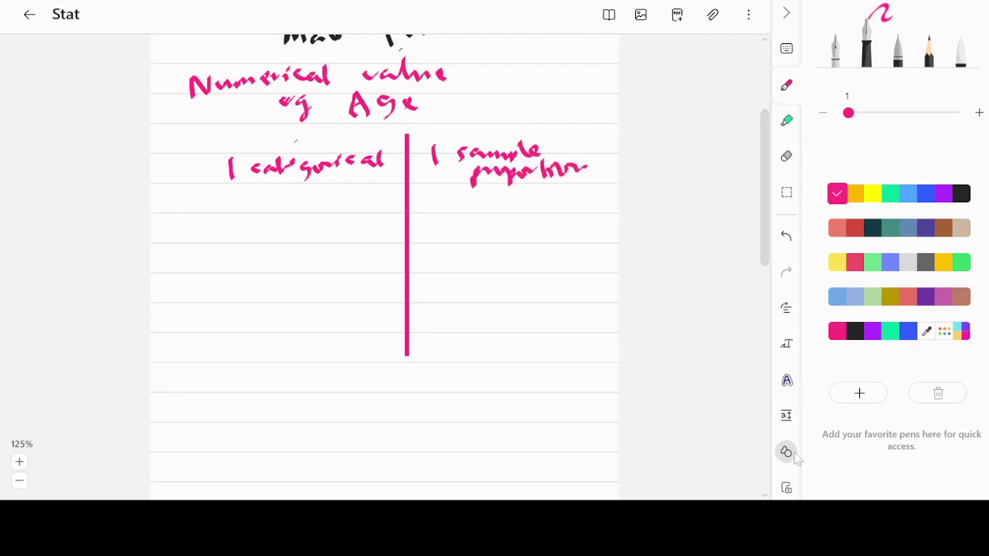
pyautogui.moveTo(223, 188); pyautogui.dragTo(601, 182)
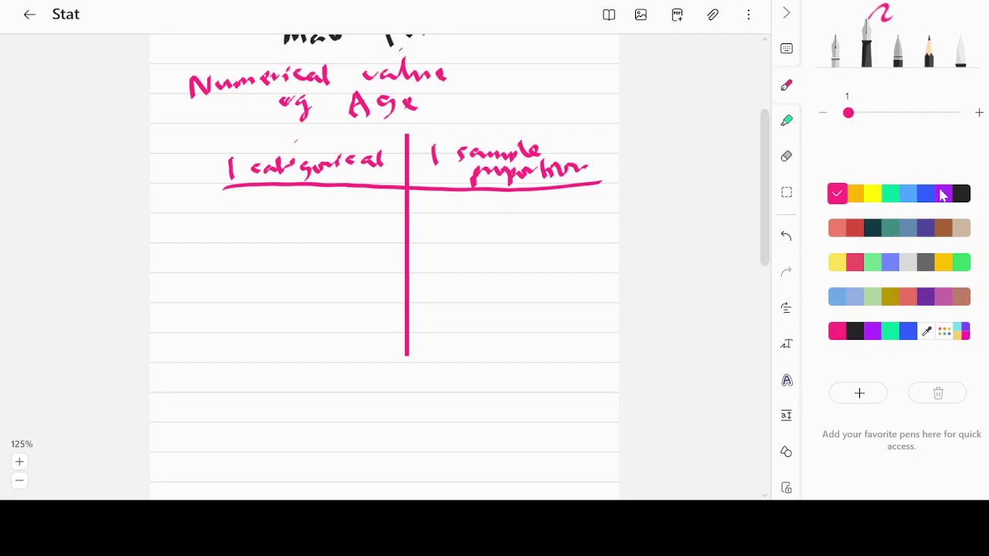
# - In black, add the row '2 categorical' paired with X²
pyautogui.click(964, 194)
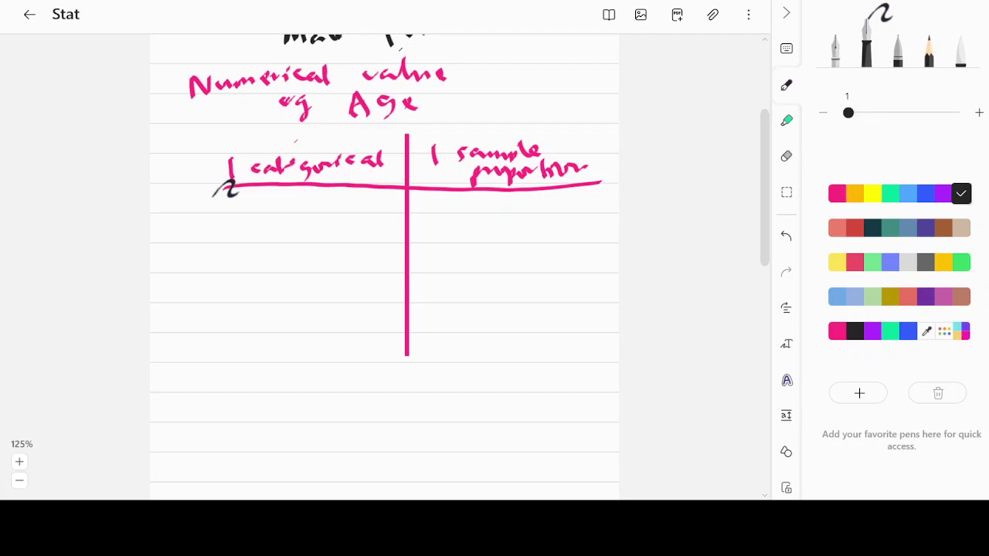
pyautogui.moveTo(225, 188)
pyautogui.mouseDown()
pyautogui.moveTo(241, 210)
pyautogui.moveTo(226, 235)
pyautogui.moveTo(304, 224)
pyautogui.moveTo(303, 244)
pyautogui.moveTo(337, 221)
pyautogui.moveTo(377, 224)
pyautogui.mouseUp()
pyautogui.press('Delete')
pyautogui.moveTo(469, 209); pyautogui.dragTo(497, 241)
pyautogui.moveTo(493, 210)
pyautogui.mouseDown()
pyautogui.moveTo(476, 241)
pyautogui.moveTo(509, 217)
pyautogui.mouseUp()
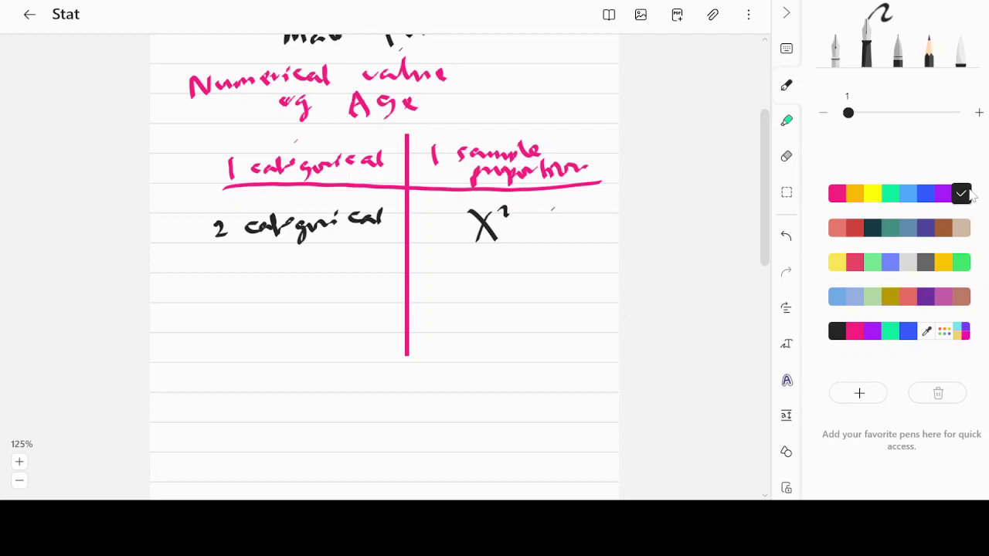
# - Add the row '1 numerical' paired with t-test
pyautogui.moveTo(229, 254)
pyautogui.mouseDown()
pyautogui.moveTo(227, 272)
pyautogui.moveTo(368, 251)
pyautogui.moveTo(391, 258)
pyautogui.mouseUp()
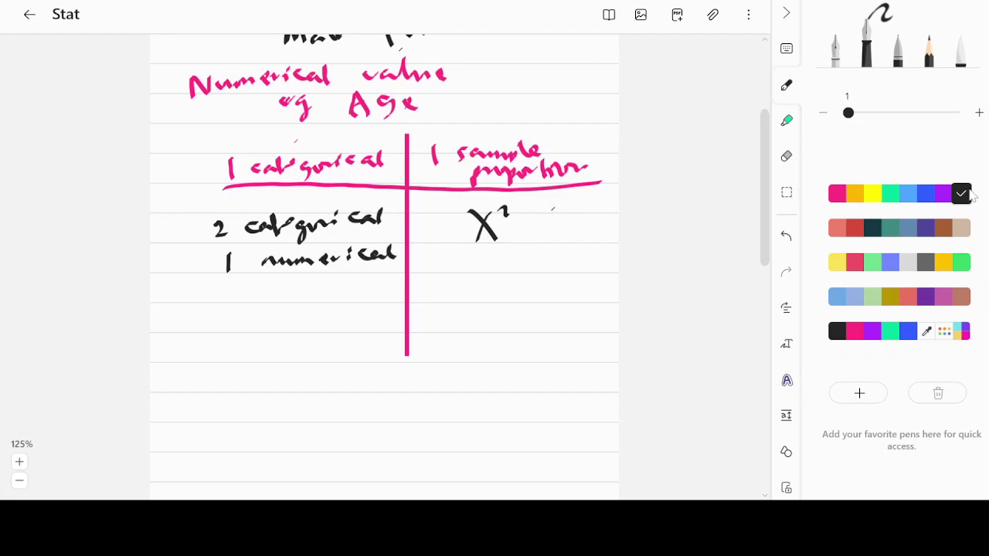
pyautogui.moveTo(458, 252)
pyautogui.mouseDown()
pyautogui.moveTo(461, 271)
pyautogui.moveTo(490, 259)
pyautogui.mouseUp()
pyautogui.moveTo(500, 268)
pyautogui.mouseDown()
pyautogui.moveTo(513, 253)
pyautogui.moveTo(545, 264)
pyautogui.mouseUp()
pyautogui.click(572, 249)
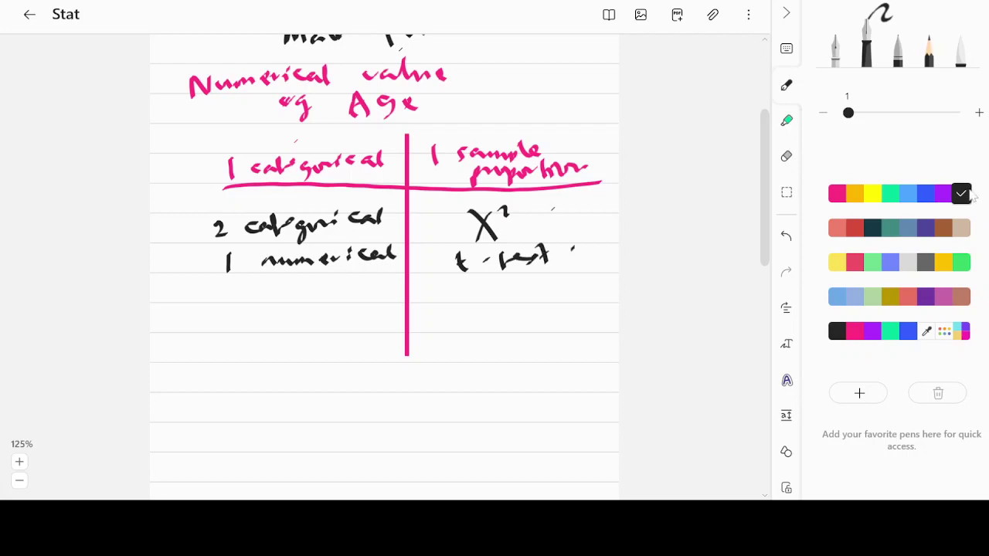
# - Add the row '1 numerical & 1 categorical' paired with t-test and ANOVA
pyautogui.moveTo(197, 285)
pyautogui.mouseDown()
pyautogui.moveTo(199, 307)
pyautogui.moveTo(268, 292)
pyautogui.moveTo(351, 295)
pyautogui.mouseUp()
pyautogui.moveTo(216, 320); pyautogui.dragTo(209, 343)
pyautogui.moveTo(248, 309)
pyautogui.mouseDown()
pyautogui.moveTo(249, 327)
pyautogui.moveTo(371, 309)
pyautogui.moveTo(397, 325)
pyautogui.mouseUp()
pyautogui.moveTo(454, 290)
pyautogui.mouseDown()
pyautogui.moveTo(462, 314)
pyautogui.moveTo(467, 300)
pyautogui.mouseUp()
pyautogui.moveTo(480, 301); pyautogui.dragTo(502, 314)
pyautogui.moveTo(497, 295)
pyautogui.mouseDown()
pyautogui.moveTo(532, 292)
pyautogui.moveTo(540, 302)
pyautogui.mouseUp()
pyautogui.moveTo(552, 283); pyautogui.dragTo(550, 303)
pyautogui.moveTo(544, 292); pyautogui.dragTo(562, 287)
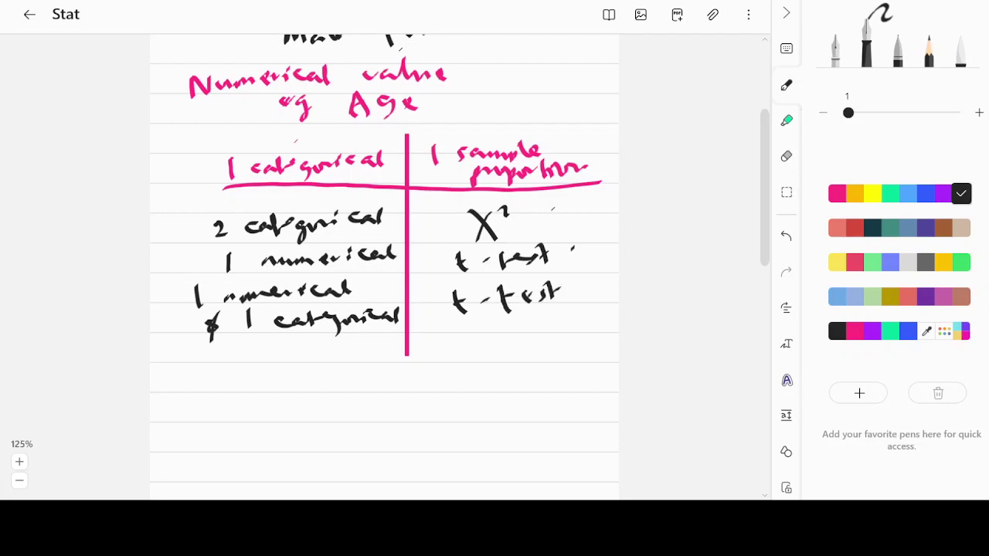
pyautogui.moveTo(469, 343)
pyautogui.mouseDown()
pyautogui.moveTo(492, 343)
pyautogui.moveTo(516, 320)
pyautogui.moveTo(568, 336)
pyautogui.moveTo(562, 327)
pyautogui.mouseUp()
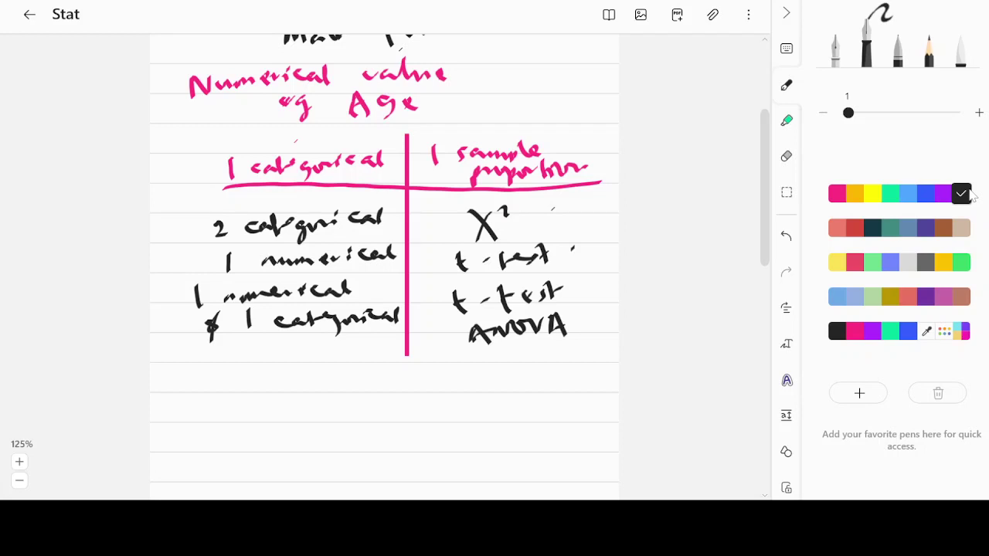
# - Add the row 'Two numerical variables' paired with Correlation test, extending the divider
pyautogui.moveTo(202, 367)
pyautogui.mouseDown()
pyautogui.moveTo(219, 363)
pyautogui.moveTo(210, 389)
pyautogui.moveTo(236, 381)
pyautogui.mouseUp()
pyautogui.moveTo(241, 374)
pyautogui.mouseDown()
pyautogui.moveTo(378, 372)
pyautogui.moveTo(396, 355)
pyautogui.mouseUp()
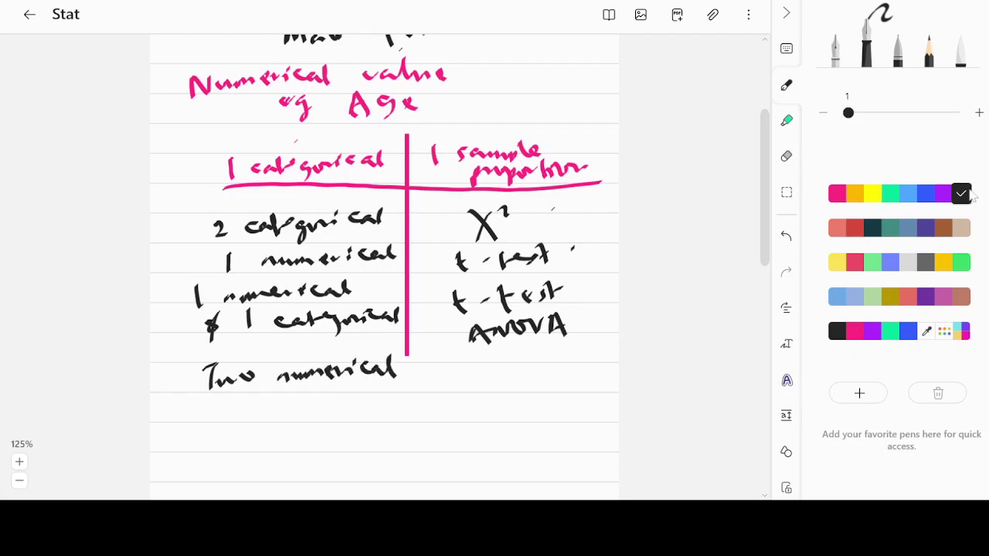
pyautogui.moveTo(277, 400)
pyautogui.mouseDown()
pyautogui.moveTo(309, 408)
pyautogui.moveTo(371, 391)
pyautogui.moveTo(380, 400)
pyautogui.mouseUp()
pyautogui.moveTo(407, 352); pyautogui.dragTo(417, 411)
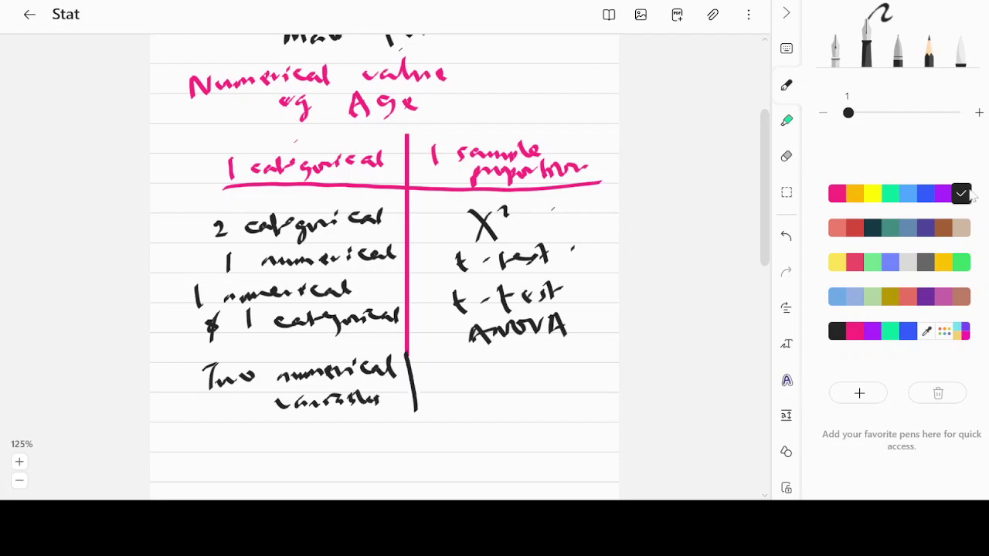
pyautogui.moveTo(462, 367); pyautogui.dragTo(449, 382)
pyautogui.moveTo(463, 376); pyautogui.dragTo(485, 374)
pyautogui.moveTo(489, 368); pyautogui.dragTo(507, 374)
pyautogui.moveTo(519, 353)
pyautogui.mouseDown()
pyautogui.moveTo(525, 375)
pyautogui.moveTo(592, 366)
pyautogui.mouseUp()
pyautogui.moveTo(494, 391)
pyautogui.mouseDown()
pyautogui.moveTo(522, 410)
pyautogui.moveTo(532, 392)
pyautogui.mouseUp()
pyautogui.moveTo(536, 391); pyautogui.dragTo(552, 404)
pyautogui.moveTo(544, 390); pyautogui.dragTo(559, 384)
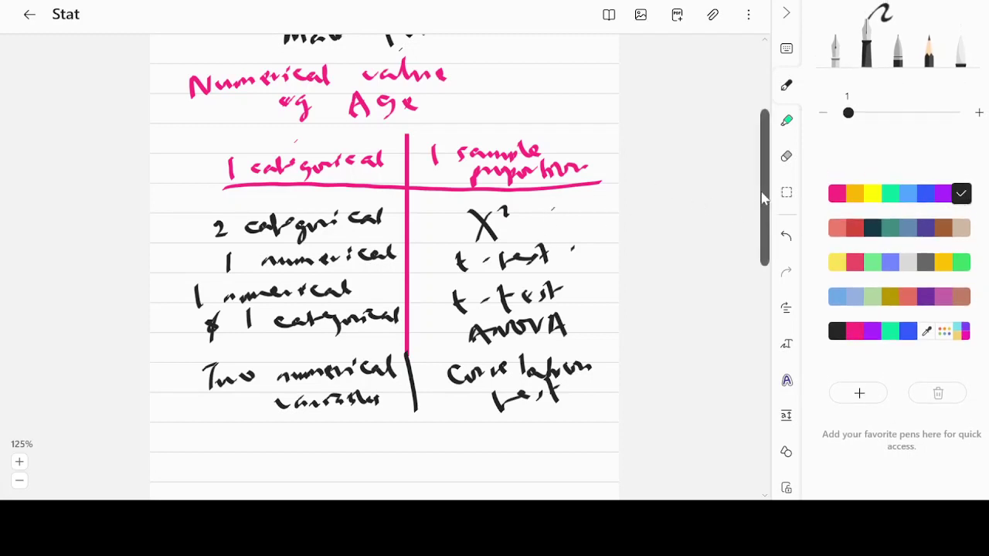
pyautogui.moveTo(763, 200); pyautogui.dragTo(757, 271)
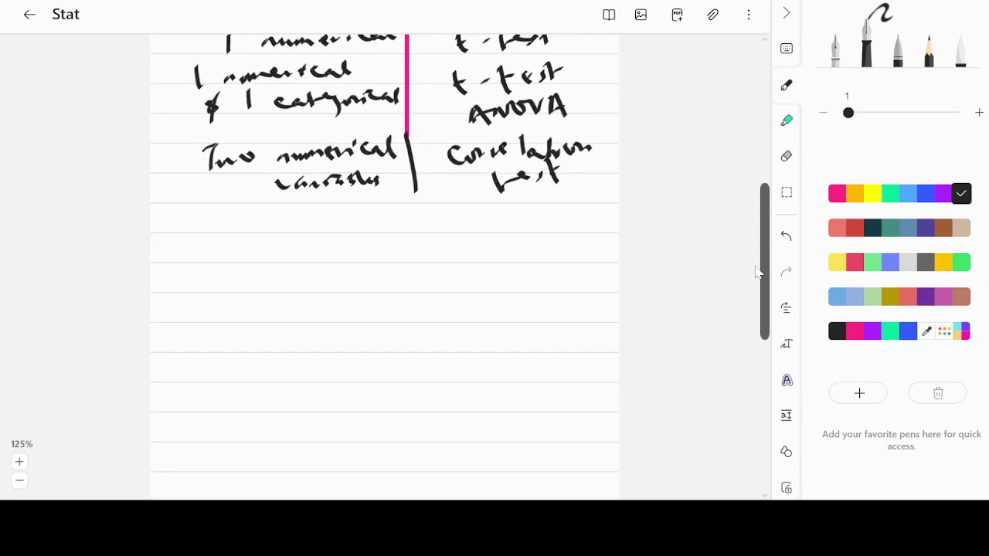
# - Draw an underlined Male/Female table with values Male 1,5,5,5,3,5 and Female 1,2,1,0,1
pyautogui.moveTo(756, 271); pyautogui.dragTo(756, 280)
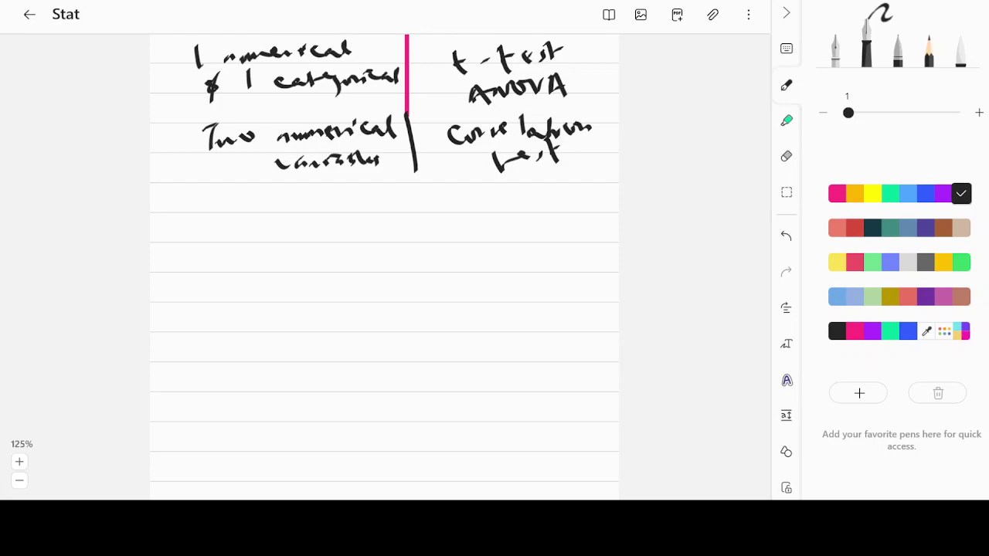
pyautogui.moveTo(220, 236)
pyautogui.mouseDown()
pyautogui.moveTo(224, 207)
pyautogui.moveTo(244, 237)
pyautogui.moveTo(278, 233)
pyautogui.mouseUp()
pyautogui.moveTo(289, 227); pyautogui.dragTo(298, 229)
pyautogui.moveTo(350, 202); pyautogui.dragTo(366, 404)
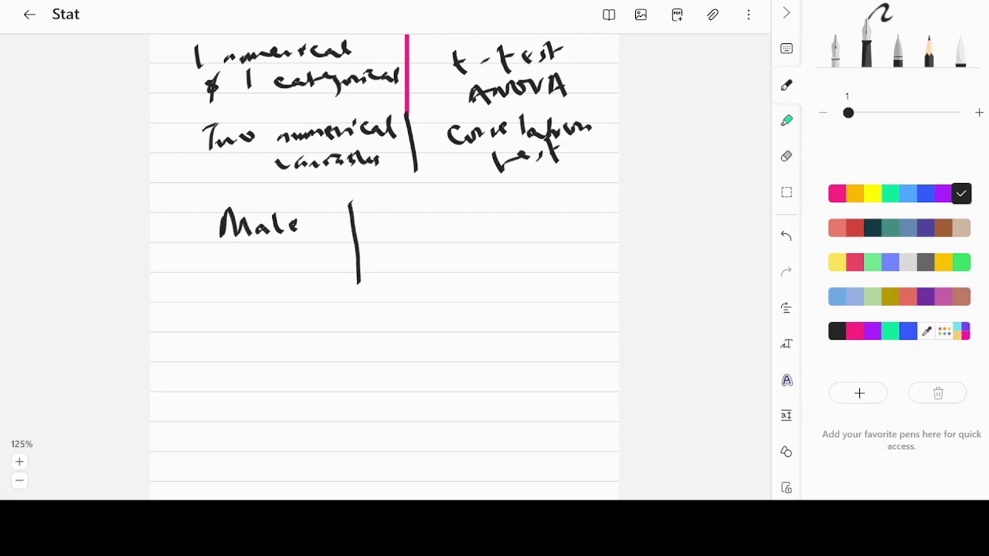
pyautogui.moveTo(400, 210); pyautogui.dragTo(398, 237)
pyautogui.moveTo(396, 210)
pyautogui.mouseDown()
pyautogui.moveTo(410, 206)
pyautogui.moveTo(414, 216)
pyautogui.mouseUp()
pyautogui.moveTo(421, 221); pyautogui.dragTo(474, 225)
pyautogui.click(468, 218)
pyautogui.moveTo(482, 204)
pyautogui.mouseDown()
pyautogui.moveTo(481, 224)
pyautogui.moveTo(505, 218)
pyautogui.mouseUp()
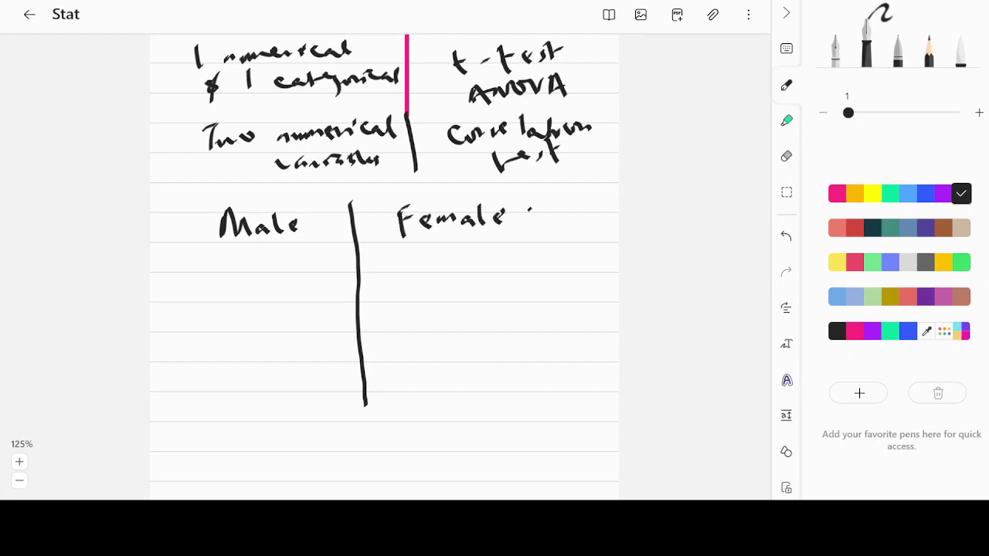
pyautogui.moveTo(159, 243); pyautogui.dragTo(525, 241)
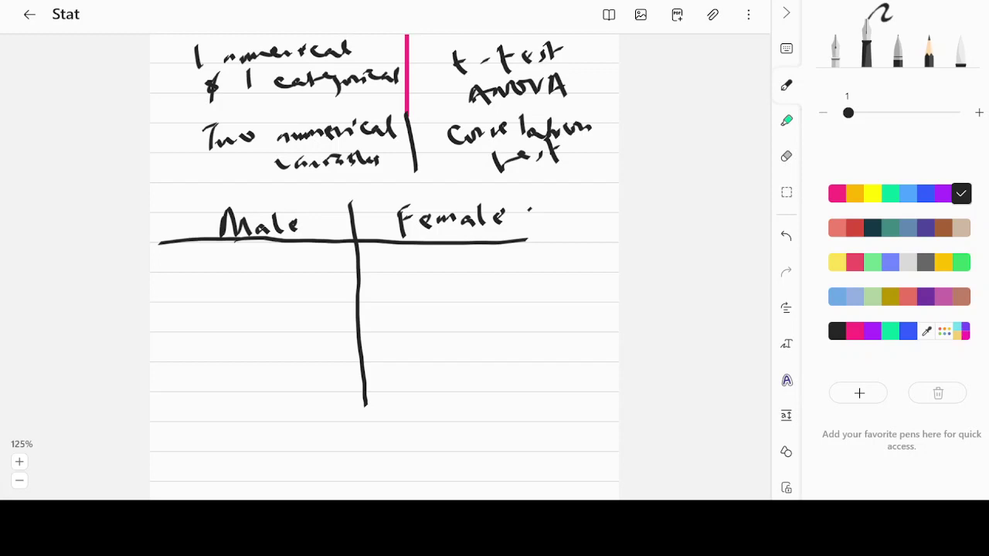
pyautogui.moveTo(262, 250); pyautogui.dragTo(288, 420)
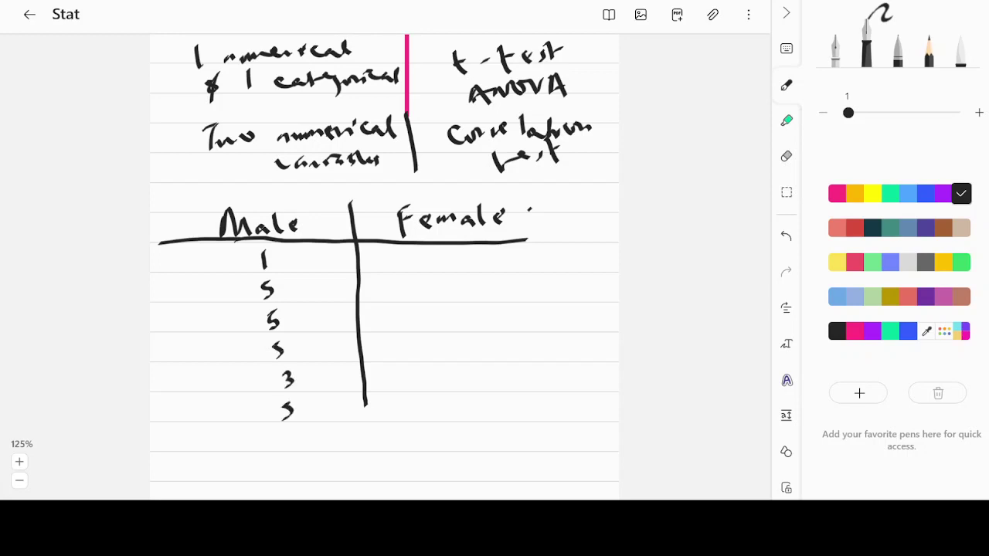
pyautogui.moveTo(419, 249); pyautogui.dragTo(428, 380)
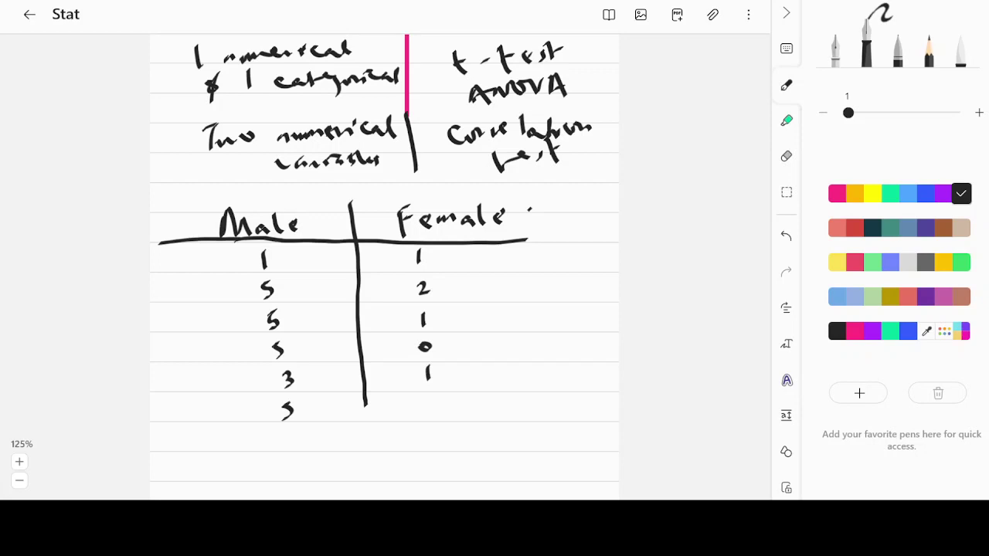
# - In blue, write x̄ = 4 under Male and x̄ = 1 under Female, ticking each column
pyautogui.click(921, 197)
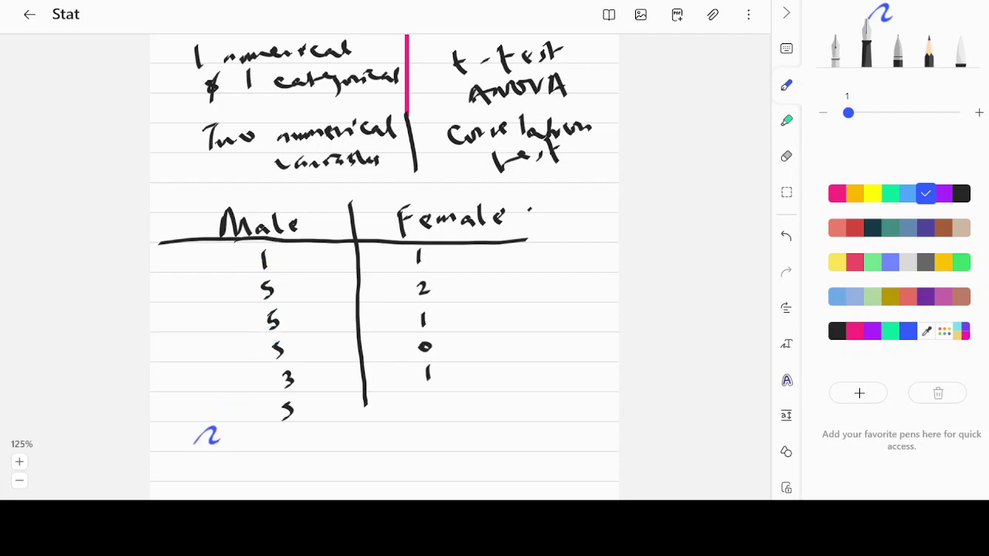
pyautogui.moveTo(188, 430)
pyautogui.mouseDown()
pyautogui.moveTo(207, 453)
pyautogui.moveTo(197, 455)
pyautogui.moveTo(203, 422)
pyautogui.moveTo(230, 434)
pyautogui.mouseUp()
pyautogui.moveTo(224, 440); pyautogui.dragTo(231, 439)
pyautogui.moveTo(249, 430)
pyautogui.mouseDown()
pyautogui.moveTo(262, 438)
pyautogui.moveTo(259, 455)
pyautogui.mouseUp()
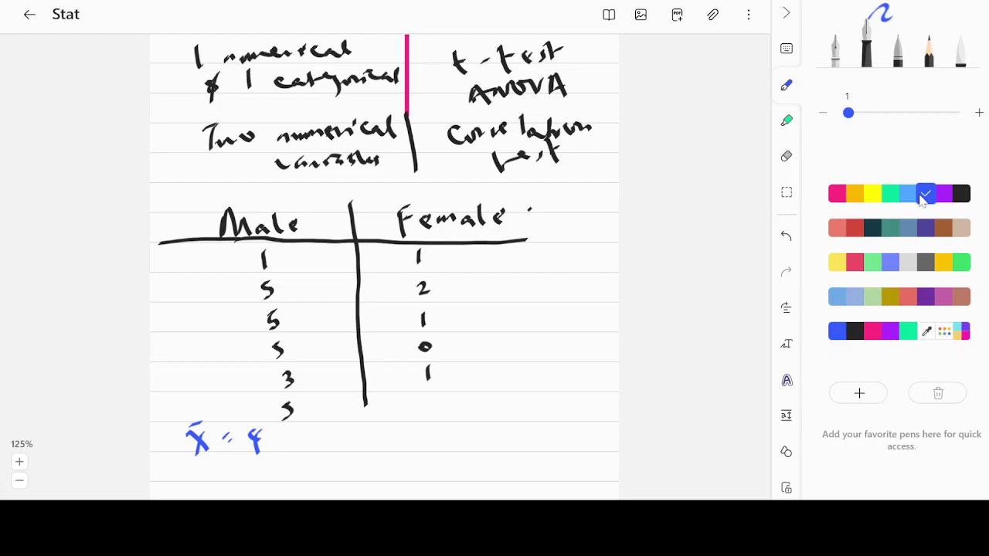
pyautogui.moveTo(257, 301); pyautogui.dragTo(248, 340)
pyautogui.moveTo(402, 424); pyautogui.dragTo(423, 437)
pyautogui.moveTo(407, 442)
pyautogui.mouseDown()
pyautogui.moveTo(417, 429)
pyautogui.moveTo(464, 438)
pyautogui.mouseUp()
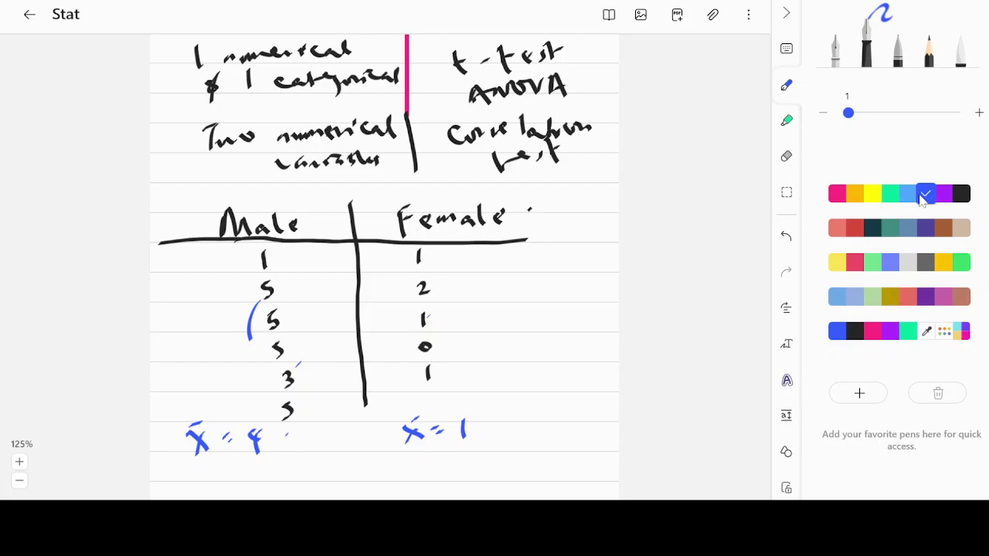
pyautogui.moveTo(177, 403); pyautogui.dragTo(211, 384)
pyautogui.moveTo(392, 401); pyautogui.dragTo(409, 390)
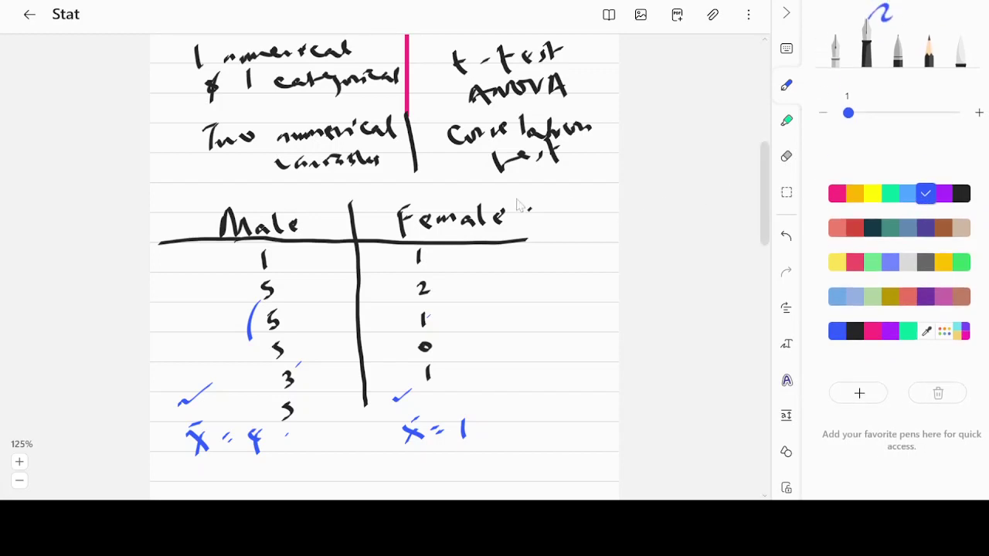
# - Below the means, write and underline 'Hand' in red
pyautogui.scroll(-3, 513, 208)
pyautogui.scroll(-1, 512, 209)
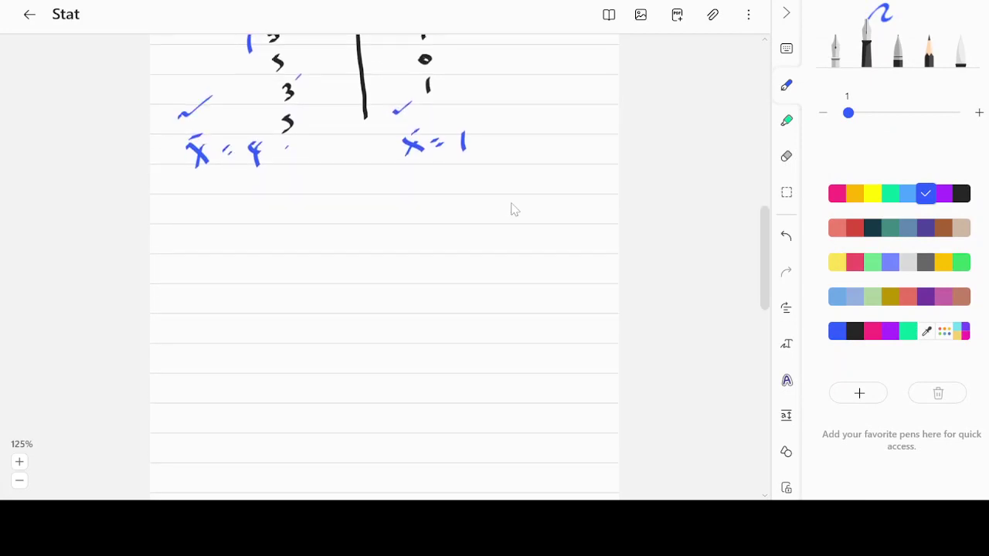
pyautogui.click(858, 231)
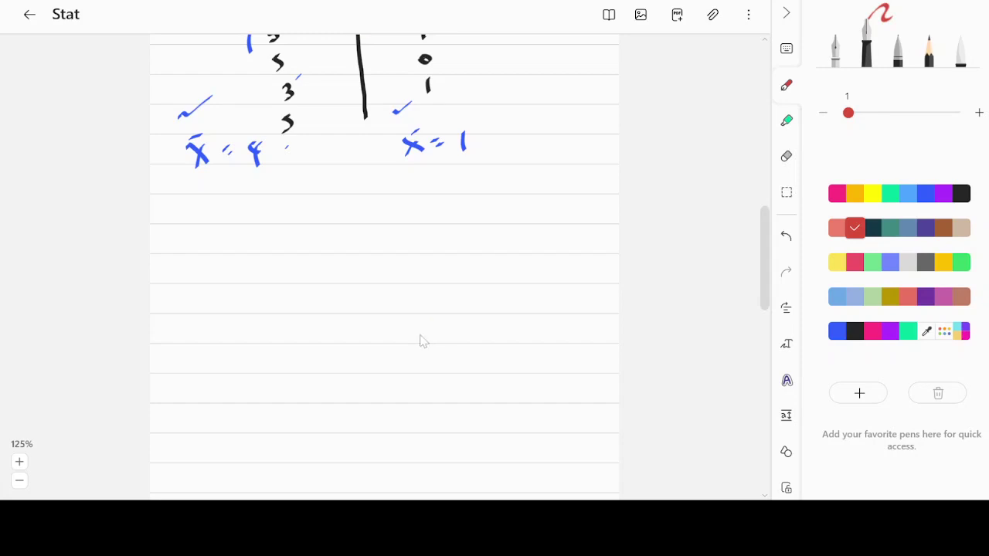
pyautogui.moveTo(276, 191)
pyautogui.mouseDown()
pyautogui.moveTo(280, 229)
pyautogui.moveTo(303, 223)
pyautogui.mouseUp()
pyautogui.moveTo(278, 211)
pyautogui.mouseDown()
pyautogui.moveTo(350, 216)
pyautogui.moveTo(366, 192)
pyautogui.mouseUp()
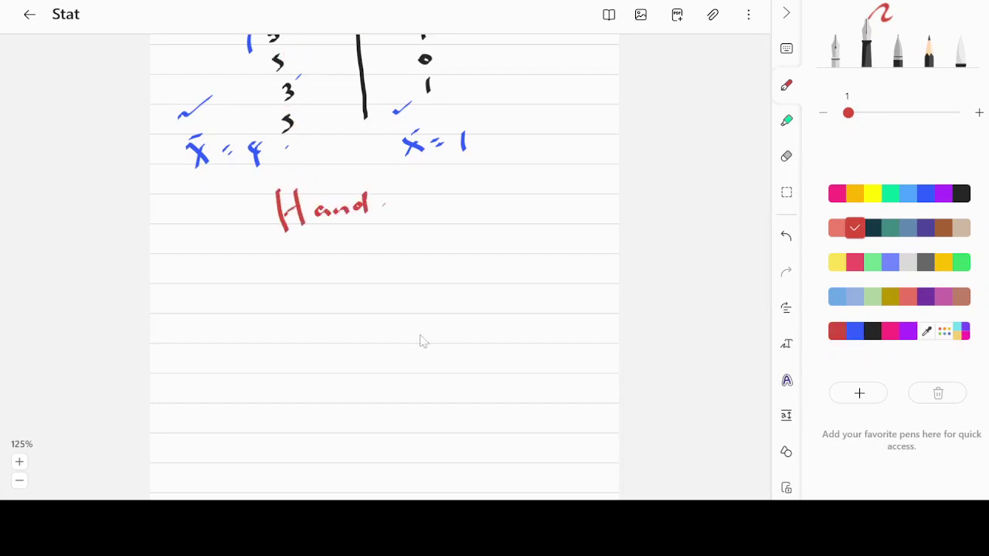
pyautogui.moveTo(280, 241); pyautogui.dragTo(378, 230)
# - Write 'Calculator' and 'Excel' beside Hand and begin the 'H0:' line beneath
pyautogui.moveTo(453, 184)
pyautogui.mouseDown()
pyautogui.moveTo(443, 196)
pyautogui.moveTo(507, 190)
pyautogui.moveTo(517, 171)
pyautogui.moveTo(532, 191)
pyautogui.mouseUp()
pyautogui.moveTo(538, 173); pyautogui.dragTo(550, 190)
pyautogui.moveTo(552, 190); pyautogui.dragTo(566, 178)
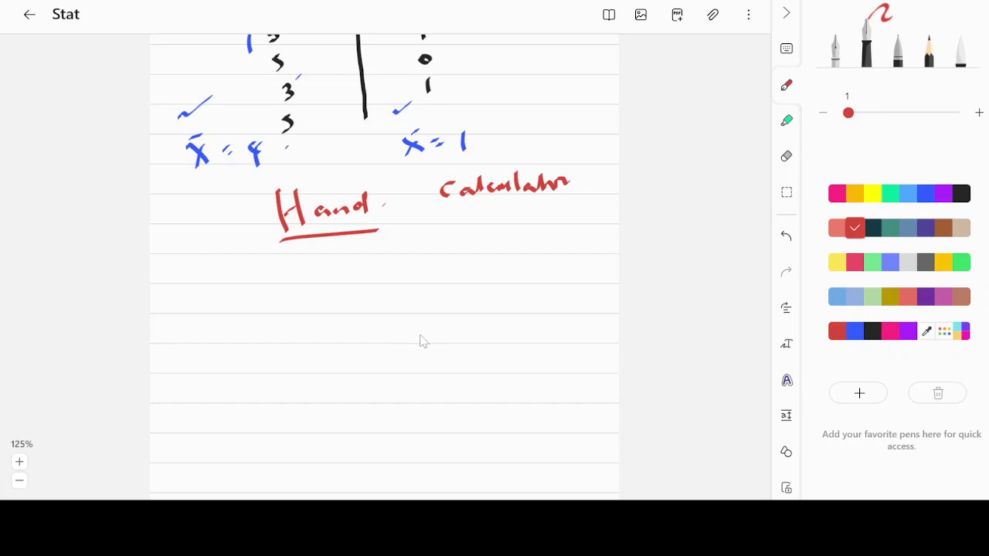
pyautogui.moveTo(417, 196); pyautogui.dragTo(431, 217)
pyautogui.moveTo(435, 207)
pyautogui.mouseDown()
pyautogui.moveTo(463, 223)
pyautogui.moveTo(475, 213)
pyautogui.mouseUp()
pyautogui.moveTo(473, 211); pyautogui.dragTo(516, 221)
pyautogui.moveTo(525, 202); pyautogui.dragTo(528, 222)
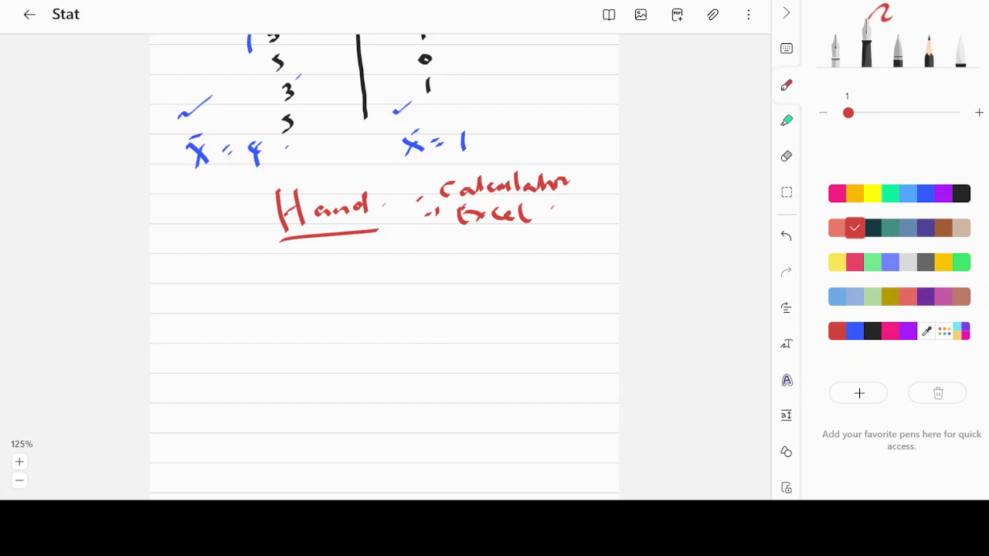
pyautogui.moveTo(226, 260)
pyautogui.mouseDown()
pyautogui.moveTo(226, 286)
pyautogui.moveTo(259, 284)
pyautogui.mouseUp()
# - Complete the null hypothesis as H0: M1 = M2
pyautogui.moveTo(352, 271); pyautogui.dragTo(378, 272)
pyautogui.moveTo(399, 264); pyautogui.dragTo(479, 269)
pyautogui.moveTo(501, 264); pyautogui.dragTo(505, 263)
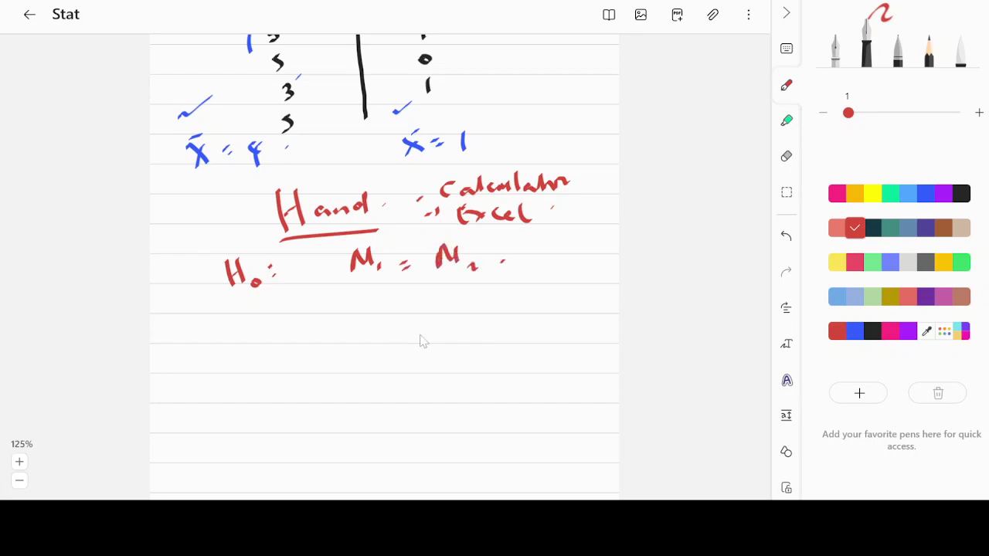
pyautogui.moveTo(351, 268); pyautogui.dragTo(350, 281)
# - Write the alternative hypothesis H1: M1 ≠ M2 on the next line
pyautogui.moveTo(225, 321); pyautogui.dragTo(226, 345)
pyautogui.moveTo(246, 320)
pyautogui.mouseDown()
pyautogui.moveTo(247, 343)
pyautogui.moveTo(244, 332)
pyautogui.mouseUp()
pyautogui.moveTo(261, 336)
pyautogui.mouseDown()
pyautogui.moveTo(261, 349)
pyautogui.moveTo(278, 334)
pyautogui.mouseUp()
pyautogui.moveTo(352, 311)
pyautogui.mouseDown()
pyautogui.moveTo(351, 332)
pyautogui.moveTo(381, 332)
pyautogui.moveTo(421, 313)
pyautogui.mouseUp()
pyautogui.moveTo(409, 325)
pyautogui.mouseDown()
pyautogui.moveTo(422, 322)
pyautogui.moveTo(412, 338)
pyautogui.mouseUp()
pyautogui.moveTo(442, 306)
pyautogui.mouseDown()
pyautogui.moveTo(442, 324)
pyautogui.moveTo(482, 321)
pyautogui.mouseUp()
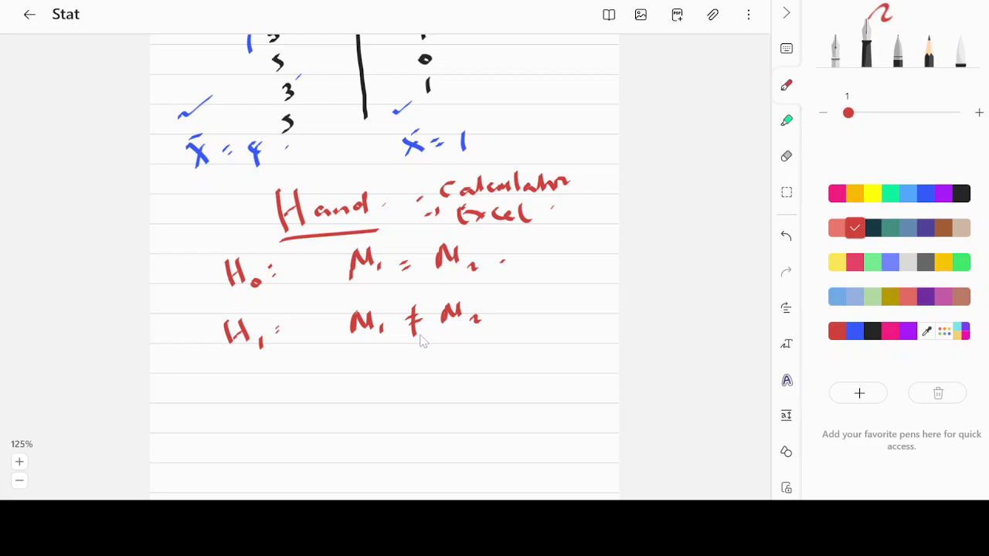
pyautogui.scroll(-2, 421, 340)
pyautogui.scroll(-1, 421, 340)
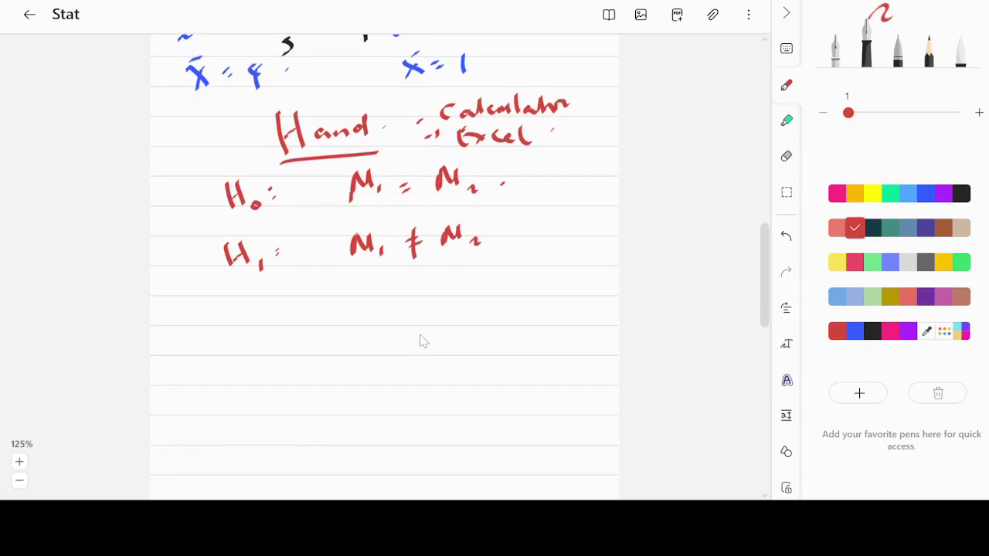
# - Below the hypotheses, write 't value =' in red with the numerator x̄1 − x̄2
pyautogui.scroll(-1, 424, 342)
pyautogui.scroll(-1, 423, 341)
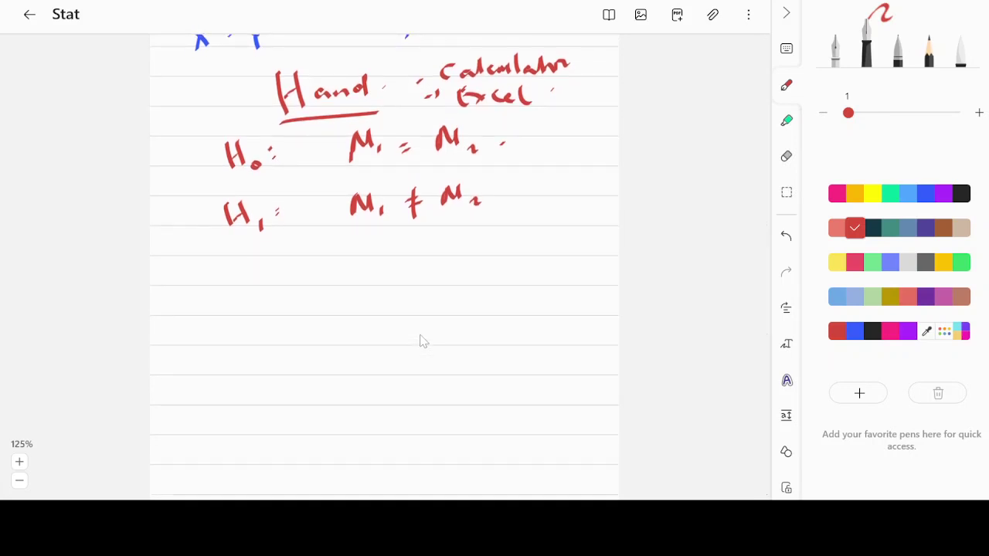
pyautogui.moveTo(227, 280)
pyautogui.mouseDown()
pyautogui.moveTo(247, 309)
pyautogui.moveTo(247, 294)
pyautogui.moveTo(280, 312)
pyautogui.moveTo(315, 307)
pyautogui.moveTo(332, 285)
pyautogui.mouseUp()
pyautogui.moveTo(324, 291); pyautogui.dragTo(333, 291)
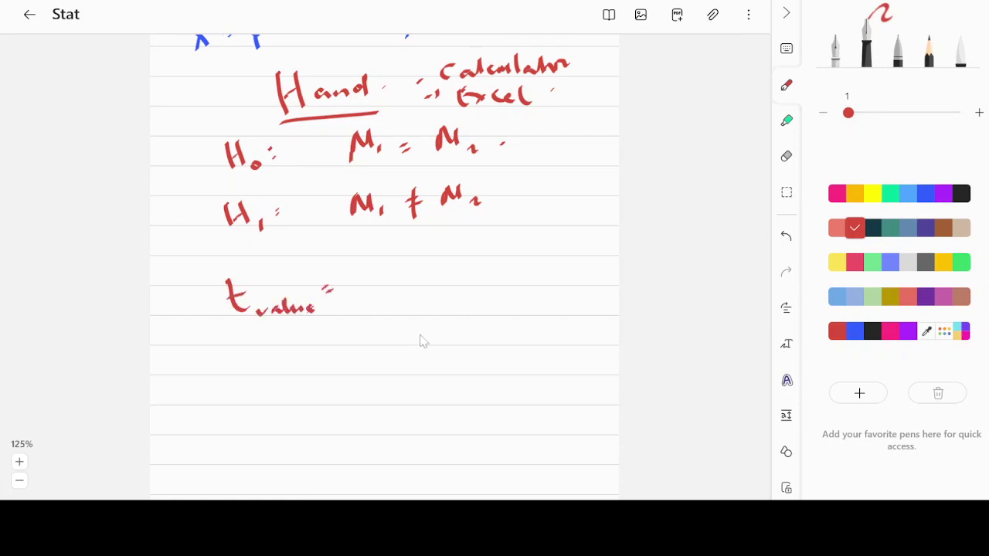
pyautogui.moveTo(388, 267)
pyautogui.mouseDown()
pyautogui.moveTo(410, 284)
pyautogui.moveTo(395, 288)
pyautogui.moveTo(403, 254)
pyautogui.moveTo(420, 291)
pyautogui.moveTo(444, 275)
pyautogui.moveTo(493, 276)
pyautogui.moveTo(474, 282)
pyautogui.mouseUp()
pyautogui.moveTo(473, 252)
pyautogui.mouseDown()
pyautogui.moveTo(486, 248)
pyautogui.moveTo(509, 280)
pyautogui.mouseUp()
pyautogui.moveTo(538, 267); pyautogui.dragTo(539, 270)
# - Add the fraction bar and the square-root denominator s1²/N1 + s2²/N2
pyautogui.moveTo(387, 304)
pyautogui.mouseDown()
pyautogui.moveTo(510, 293)
pyautogui.moveTo(381, 379)
pyautogui.mouseUp()
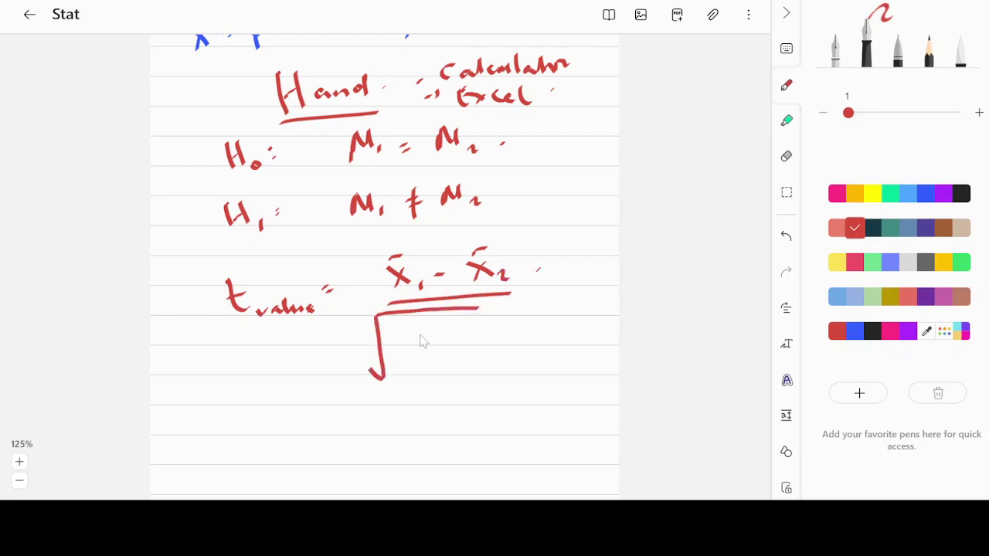
pyautogui.moveTo(410, 326)
pyautogui.mouseDown()
pyautogui.moveTo(399, 340)
pyautogui.moveTo(415, 344)
pyautogui.moveTo(425, 324)
pyautogui.mouseUp()
pyautogui.moveTo(406, 375)
pyautogui.mouseDown()
pyautogui.moveTo(421, 365)
pyautogui.moveTo(430, 379)
pyautogui.mouseUp()
pyautogui.moveTo(448, 331)
pyautogui.mouseDown()
pyautogui.moveTo(450, 349)
pyautogui.moveTo(495, 325)
pyautogui.moveTo(483, 344)
pyautogui.moveTo(512, 327)
pyautogui.moveTo(515, 351)
pyautogui.mouseUp()
pyautogui.moveTo(483, 361)
pyautogui.mouseDown()
pyautogui.moveTo(525, 356)
pyautogui.moveTo(511, 377)
pyautogui.moveTo(516, 367)
pyautogui.mouseUp()
pyautogui.moveTo(522, 376); pyautogui.dragTo(533, 382)
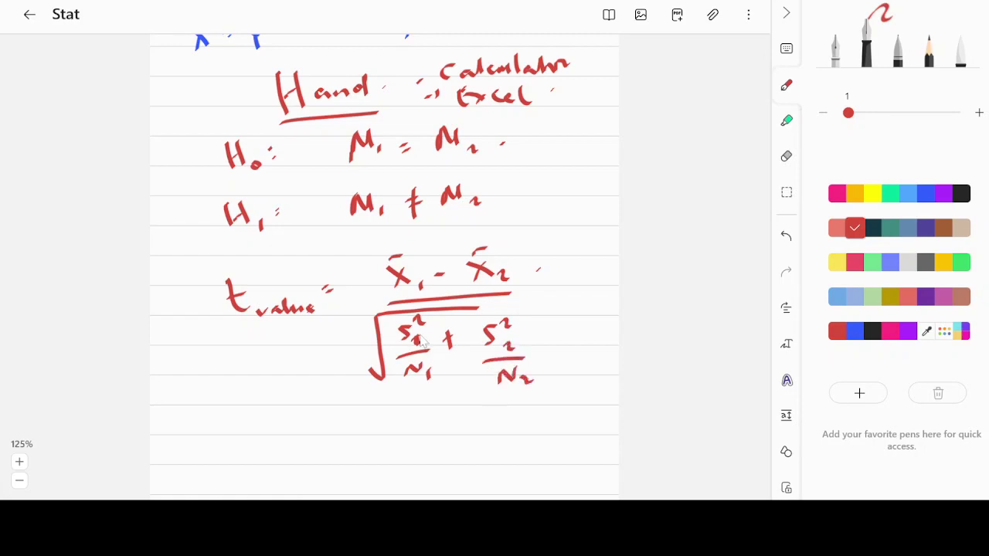
pyautogui.moveTo(477, 308)
pyautogui.mouseDown()
pyautogui.moveTo(525, 304)
pyautogui.moveTo(527, 314)
pyautogui.mouseUp()
pyautogui.scroll(-3, 421, 340)
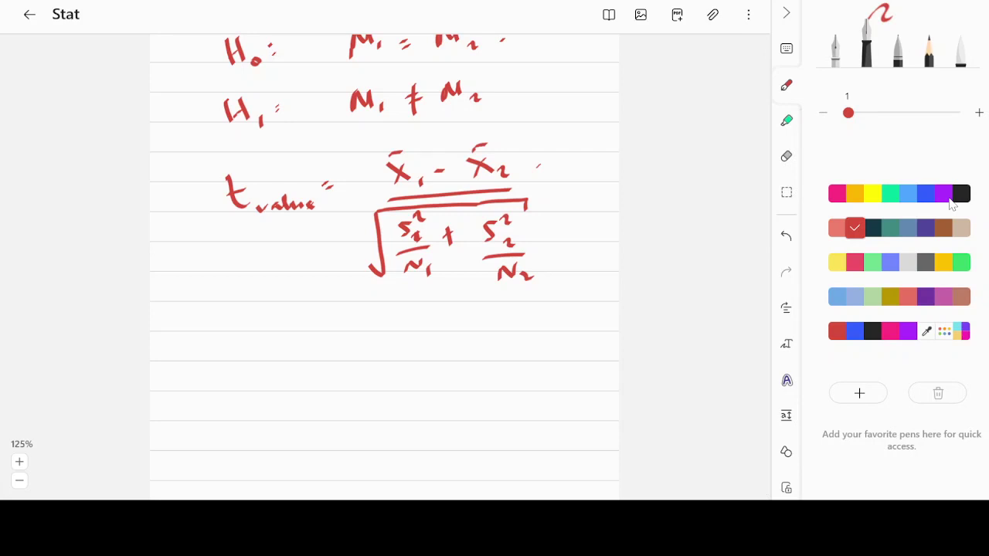
# - In purple ink, write 't score' under the t formula and tick the H0: M1 = M2 hypothesis
pyautogui.click(946, 195)
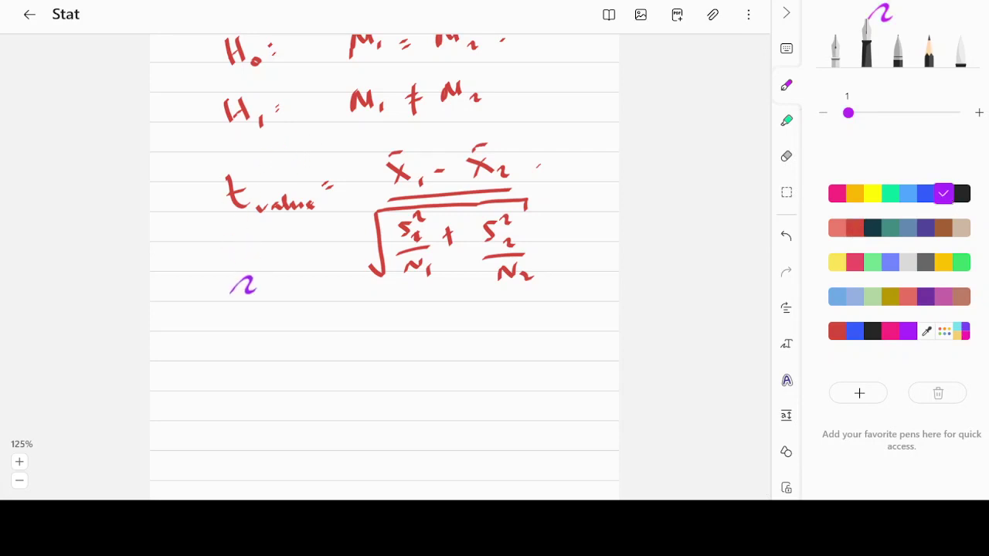
pyautogui.moveTo(210, 291)
pyautogui.mouseDown()
pyautogui.moveTo(232, 333)
pyautogui.moveTo(278, 311)
pyautogui.mouseUp()
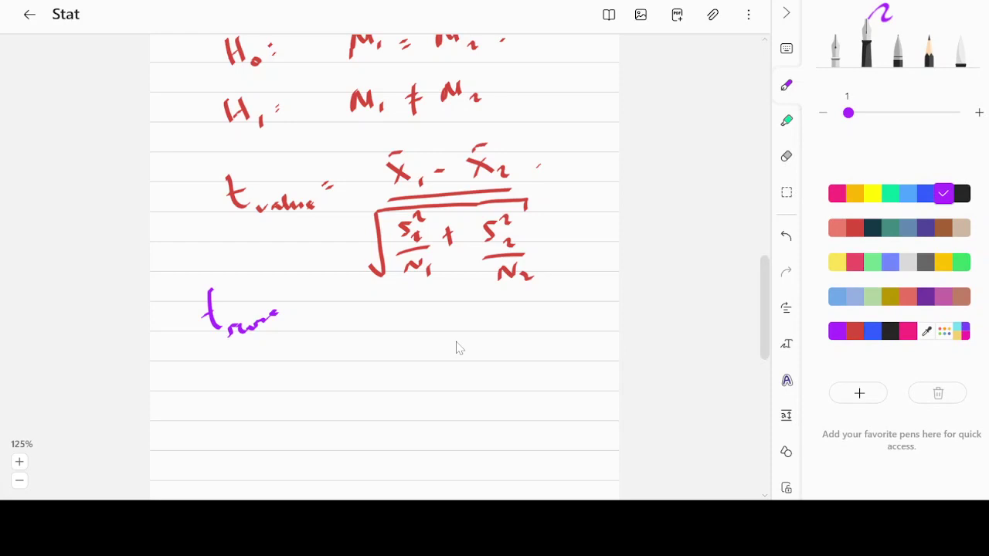
pyautogui.scroll(3, 456, 348)
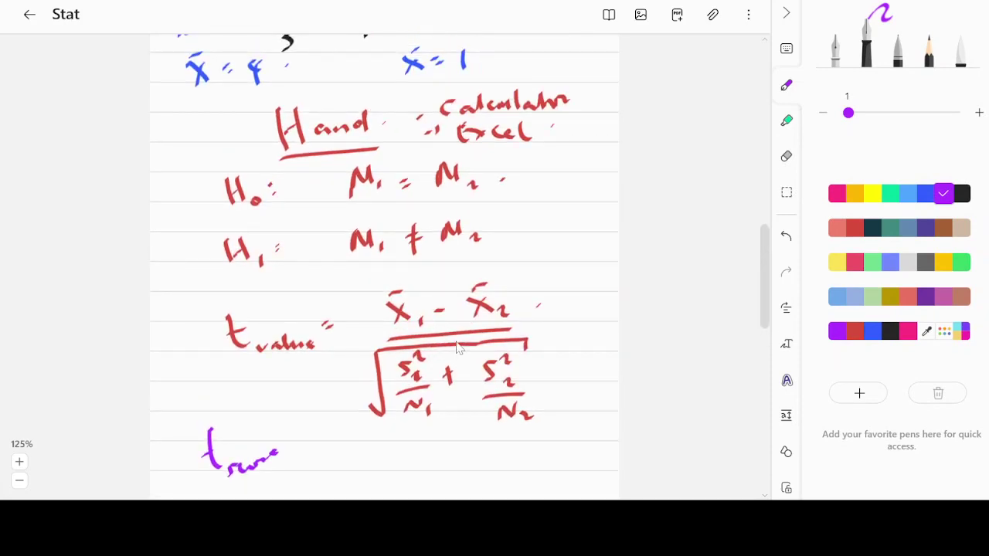
pyautogui.moveTo(527, 180); pyautogui.dragTo(562, 178)
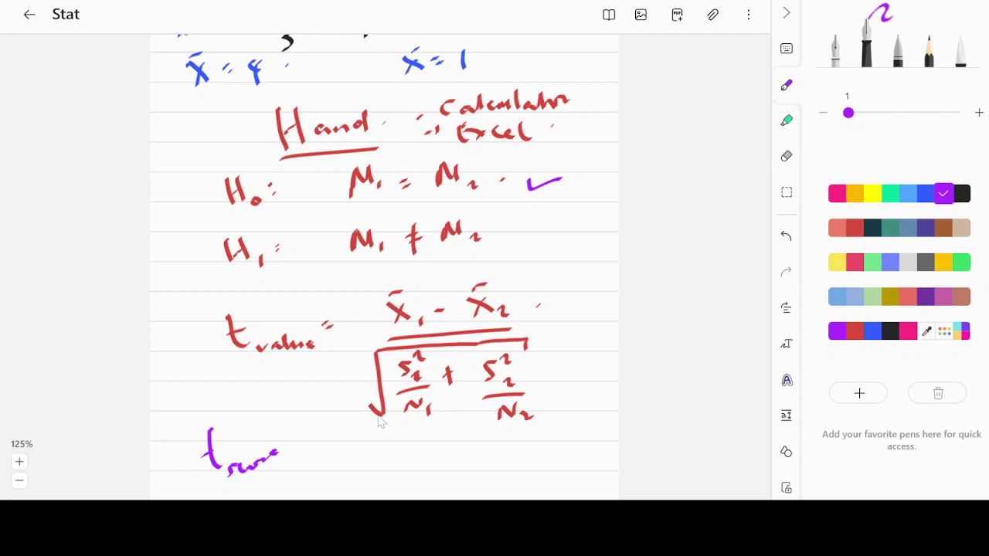
pyautogui.scroll(-2, 348, 407)
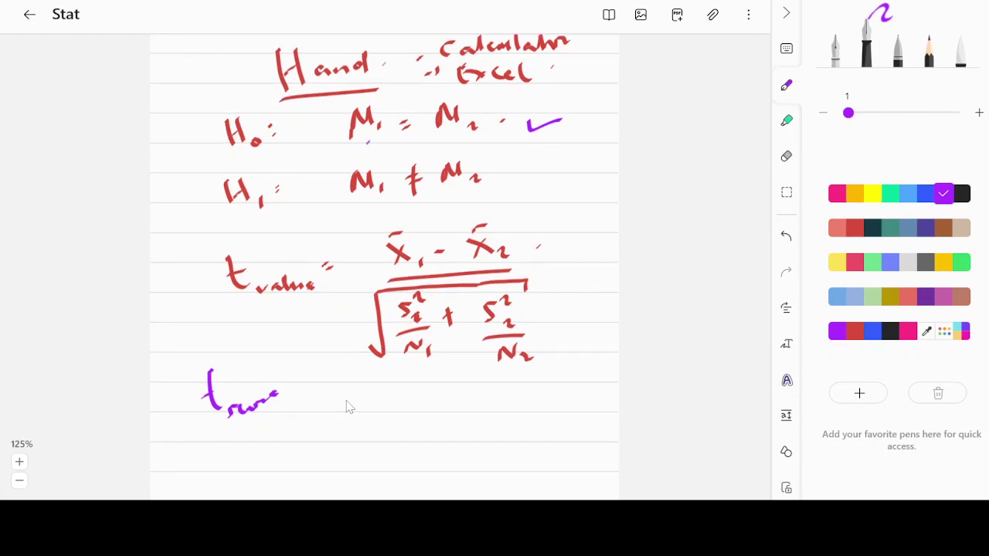
pyautogui.click(216, 290)
pyautogui.scroll(-3, 347, 407)
pyautogui.scroll(-1, 348, 407)
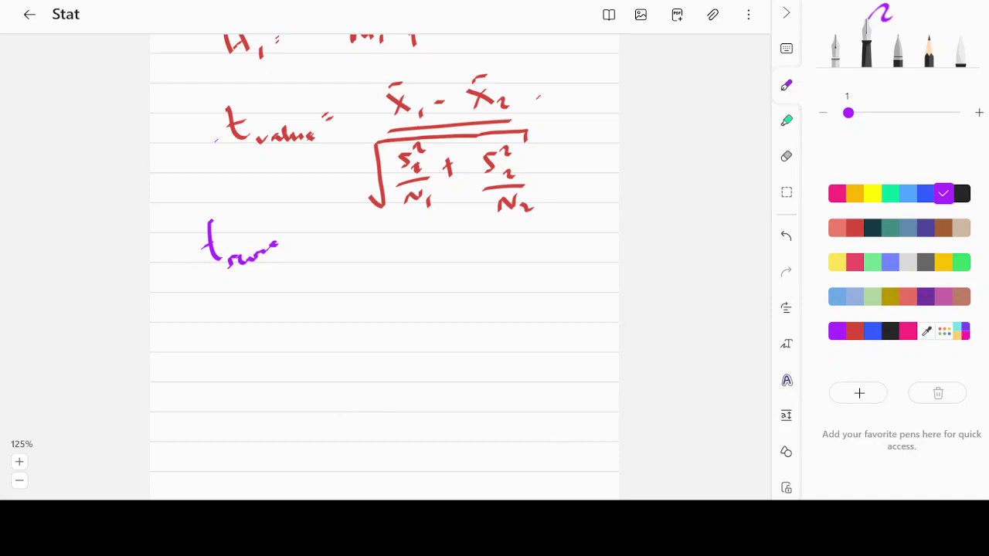
# - After checking the t-table PDF, write df = n1 + n2 − 2 in purple, then return to the PDF
pyautogui.hotkey('alt', 'Tab')
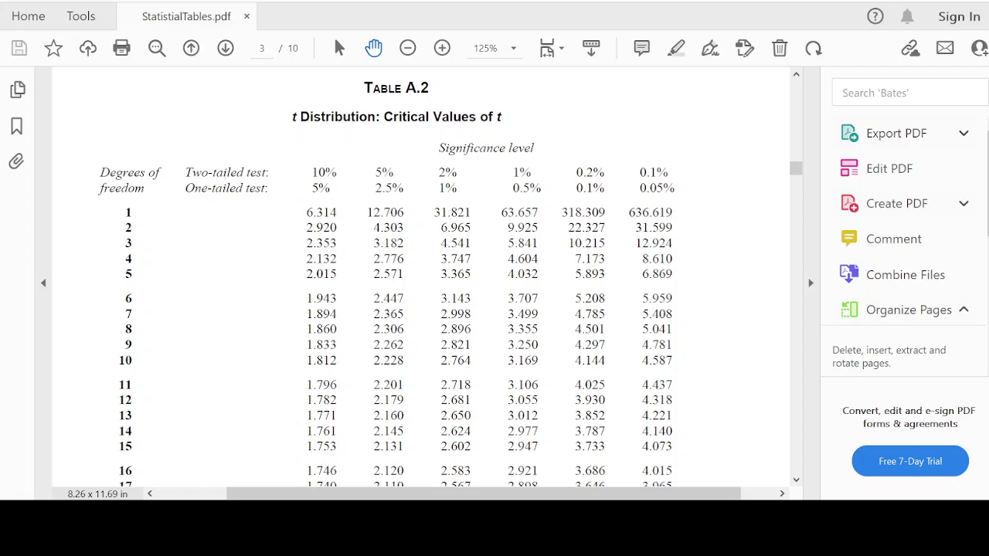
pyautogui.hotkey('alt', 'Tab')
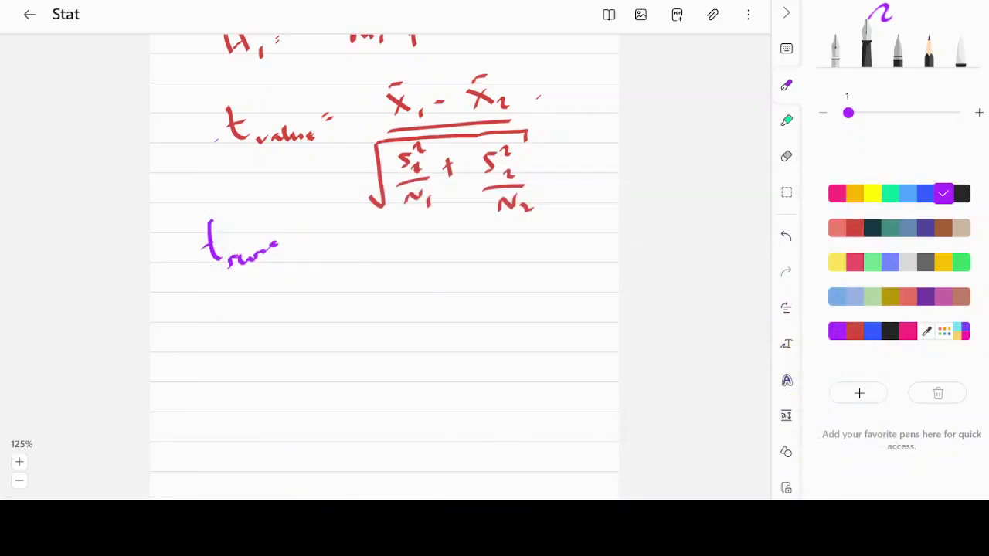
pyautogui.moveTo(296, 278)
pyautogui.mouseDown()
pyautogui.moveTo(284, 290)
pyautogui.moveTo(300, 292)
pyautogui.mouseUp()
pyautogui.moveTo(319, 272)
pyautogui.mouseDown()
pyautogui.moveTo(317, 303)
pyautogui.moveTo(341, 285)
pyautogui.mouseUp()
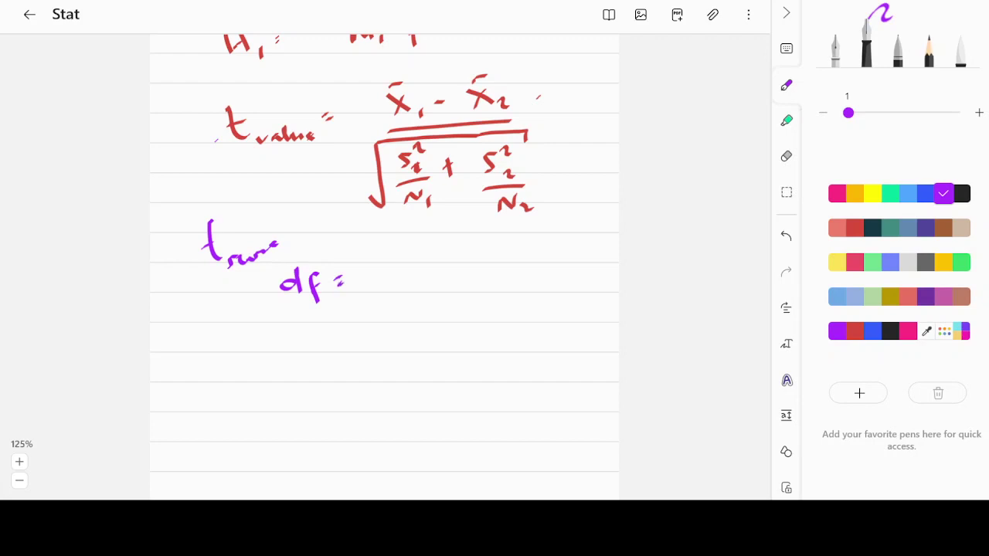
pyautogui.moveTo(372, 275)
pyautogui.mouseDown()
pyautogui.moveTo(392, 290)
pyautogui.moveTo(456, 290)
pyautogui.mouseUp()
pyautogui.moveTo(468, 267); pyautogui.dragTo(467, 281)
pyautogui.hotkey('ctrl', 'z')
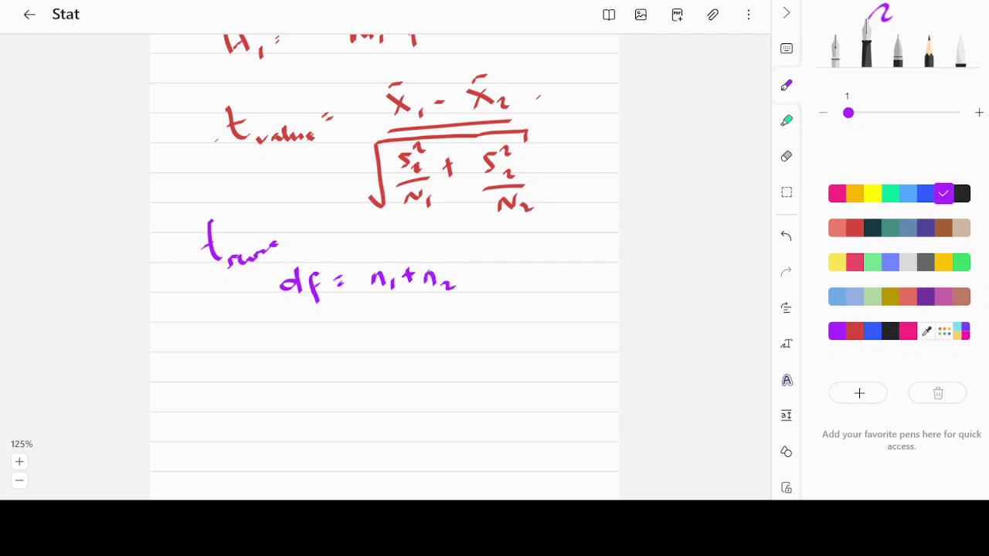
pyautogui.moveTo(465, 275); pyautogui.dragTo(476, 275)
pyautogui.moveTo(492, 269); pyautogui.dragTo(506, 280)
pyautogui.hotkey('alt', 'Tab')
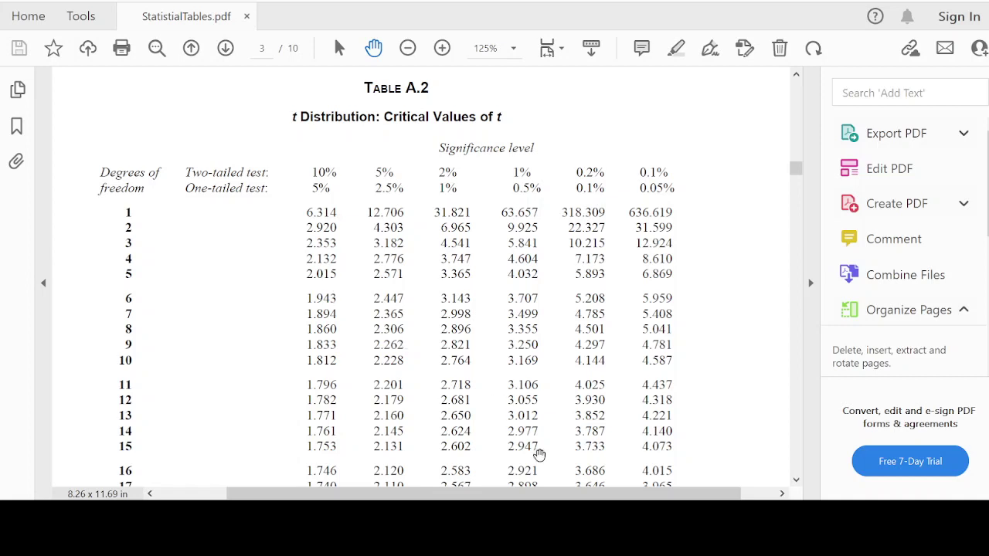
# - Switch from the Acrobat t table back to the Samsung Notes page ending at the df line
pyautogui.moveTo(553, 526)
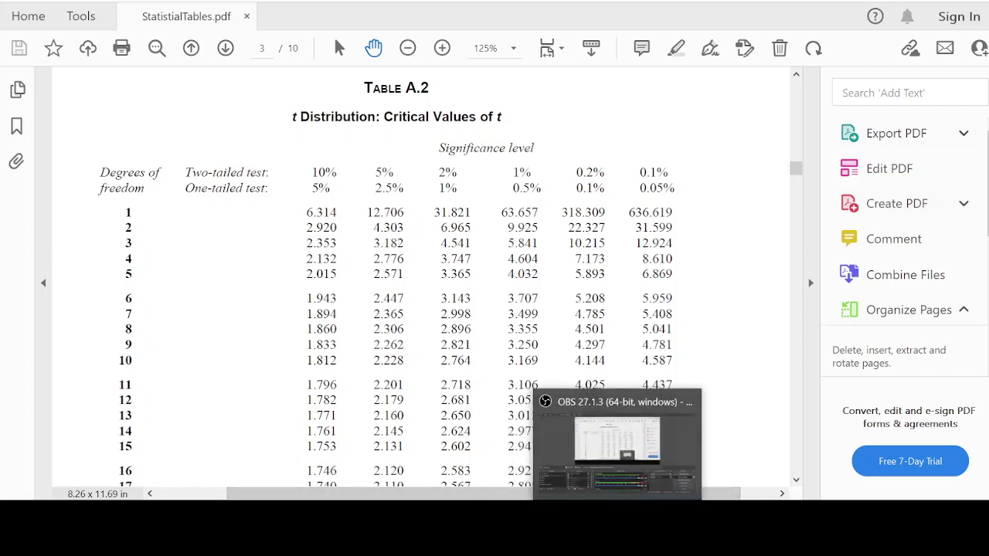
pyautogui.moveTo(589, 526)
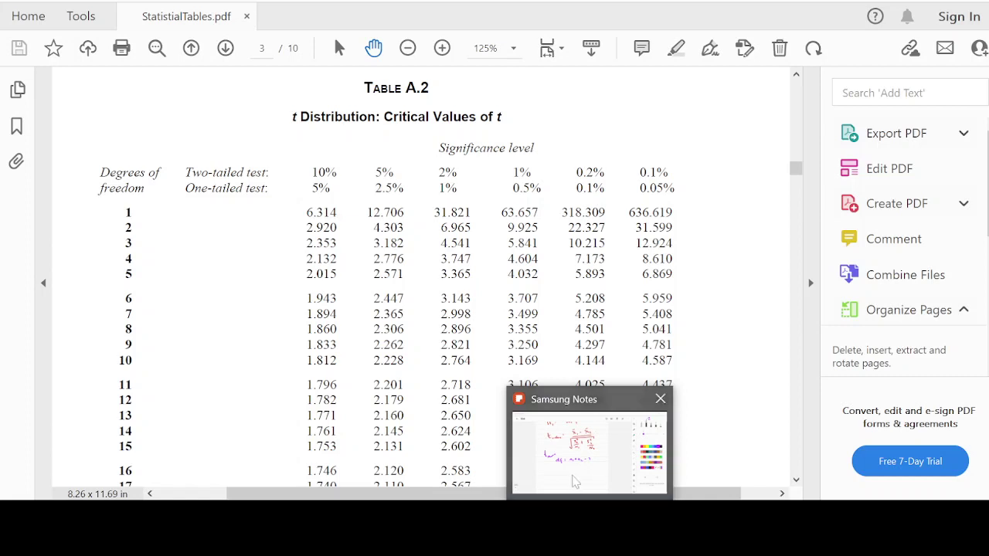
pyautogui.click(576, 479)
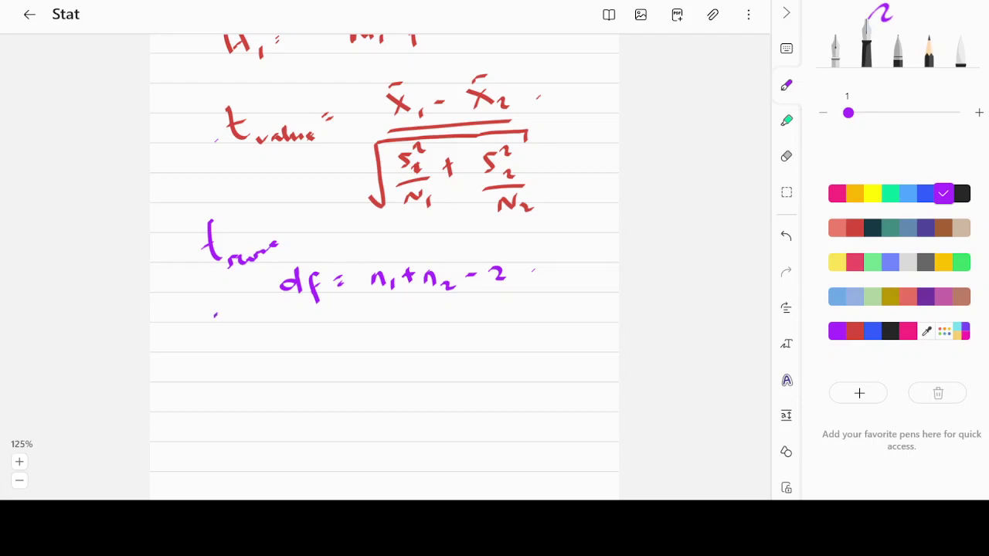
# - Write 't score > t table' below the df line and circle the t-value formula
pyautogui.moveTo(216, 313); pyautogui.dragTo(233, 347)
pyautogui.moveTo(216, 329); pyautogui.dragTo(249, 347)
pyautogui.moveTo(261, 341); pyautogui.dragTo(280, 335)
pyautogui.moveTo(279, 337); pyautogui.dragTo(297, 328)
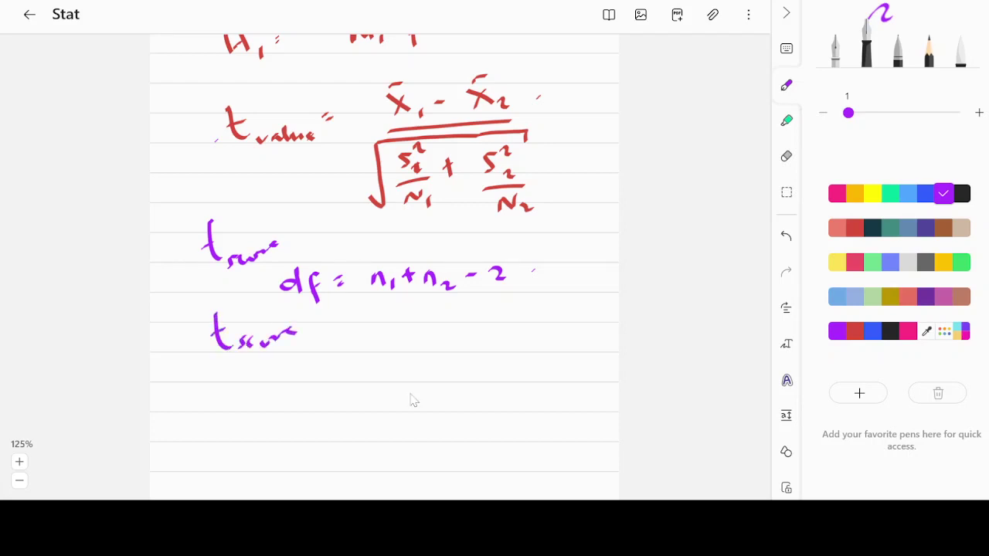
pyautogui.moveTo(516, 60)
pyautogui.mouseDown()
pyautogui.moveTo(539, 95)
pyautogui.moveTo(519, 83)
pyautogui.mouseUp()
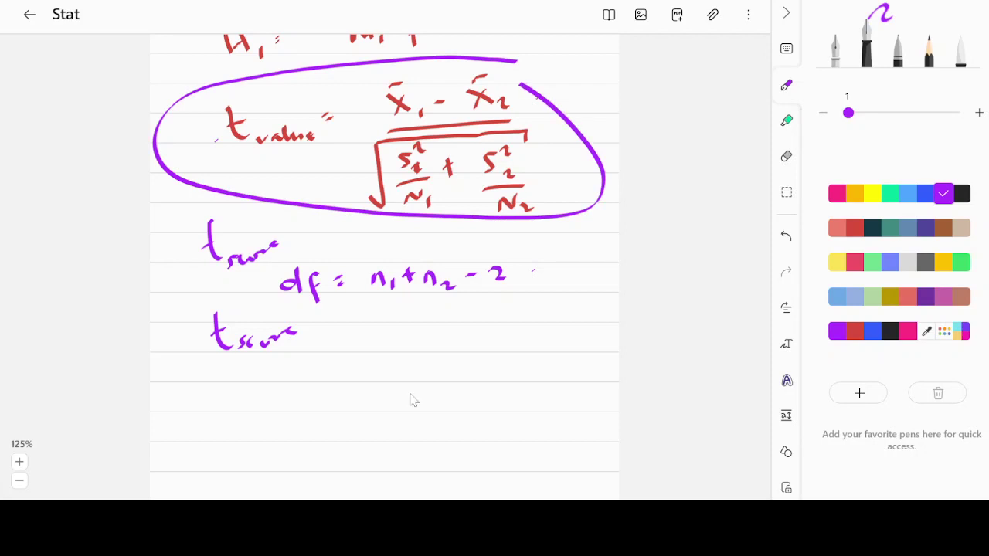
pyautogui.moveTo(327, 320); pyautogui.dragTo(329, 342)
pyautogui.moveTo(382, 309)
pyautogui.mouseDown()
pyautogui.moveTo(390, 338)
pyautogui.moveTo(386, 329)
pyautogui.moveTo(414, 346)
pyautogui.moveTo(433, 329)
pyautogui.moveTo(456, 338)
pyautogui.mouseUp()
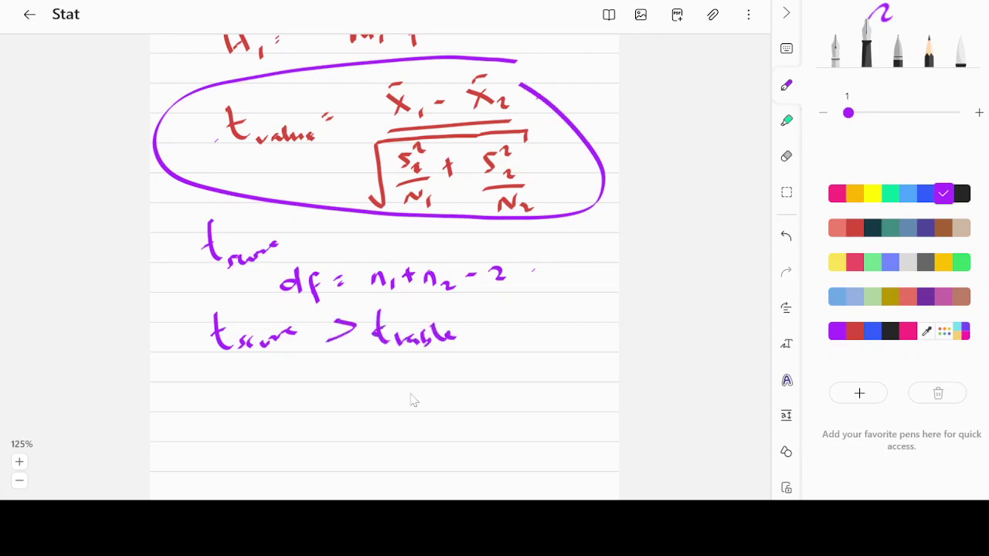
# - Write the conclusion 'Reject H0' beneath the comparison
pyautogui.scroll(-3, 411, 399)
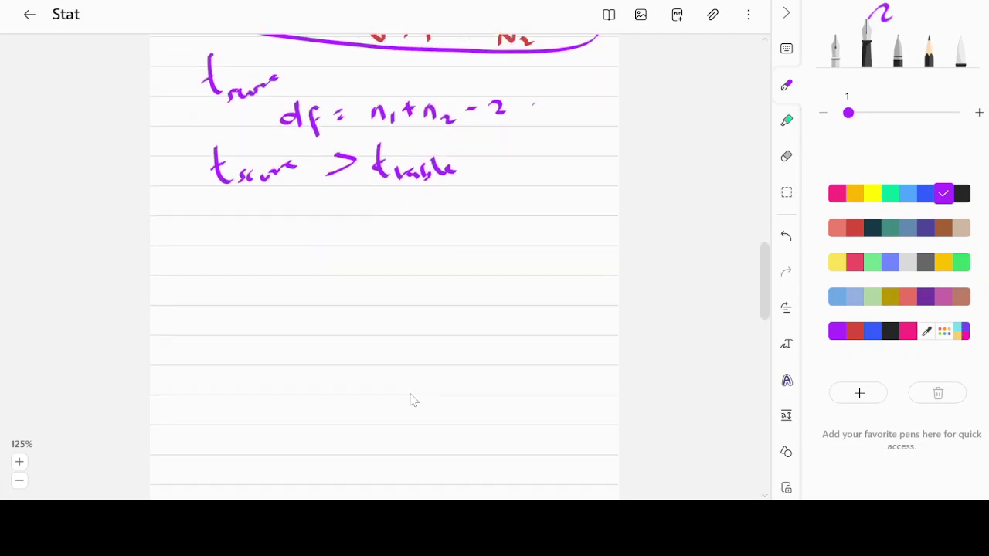
pyautogui.moveTo(307, 181); pyautogui.dragTo(317, 195)
pyautogui.moveTo(311, 203)
pyautogui.mouseDown()
pyautogui.moveTo(356, 230)
pyautogui.moveTo(378, 225)
pyautogui.mouseUp()
pyautogui.moveTo(386, 222); pyautogui.dragTo(389, 241)
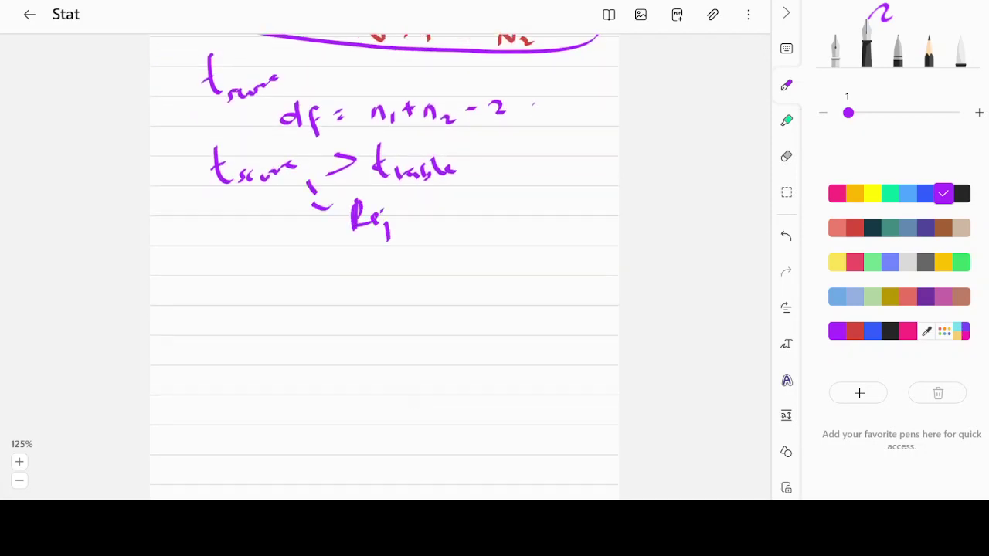
pyautogui.moveTo(397, 202)
pyautogui.mouseDown()
pyautogui.moveTo(405, 214)
pyautogui.moveTo(423, 204)
pyautogui.mouseUp()
pyautogui.moveTo(423, 203); pyautogui.dragTo(438, 214)
pyautogui.moveTo(466, 184); pyautogui.dragTo(468, 217)
pyautogui.moveTo(482, 184)
pyautogui.mouseDown()
pyautogui.moveTo(485, 215)
pyautogui.moveTo(481, 202)
pyautogui.mouseUp()
pyautogui.moveTo(503, 203); pyautogui.dragTo(502, 219)
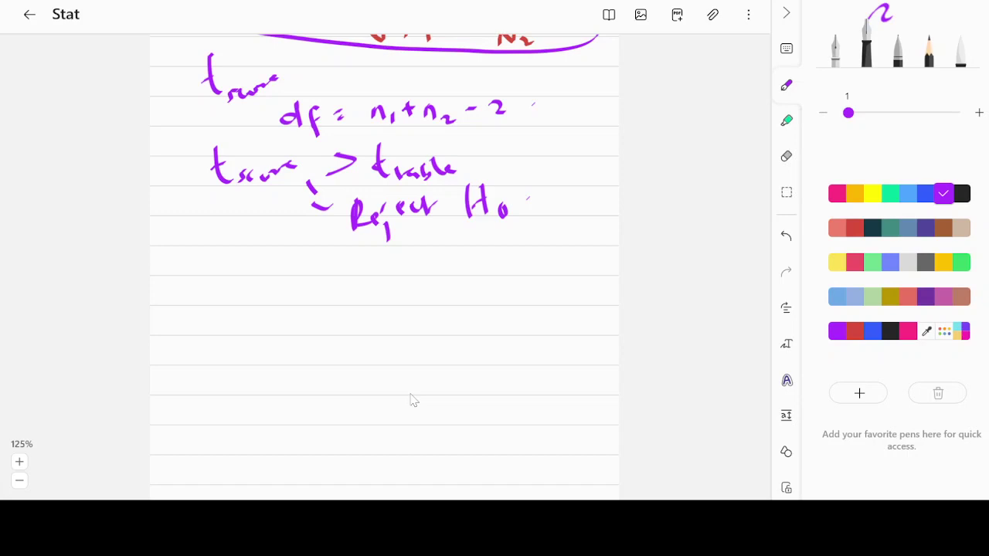
pyautogui.scroll(3, 413, 401)
pyautogui.scroll(4, 414, 400)
pyautogui.scroll(-1, 348, 469)
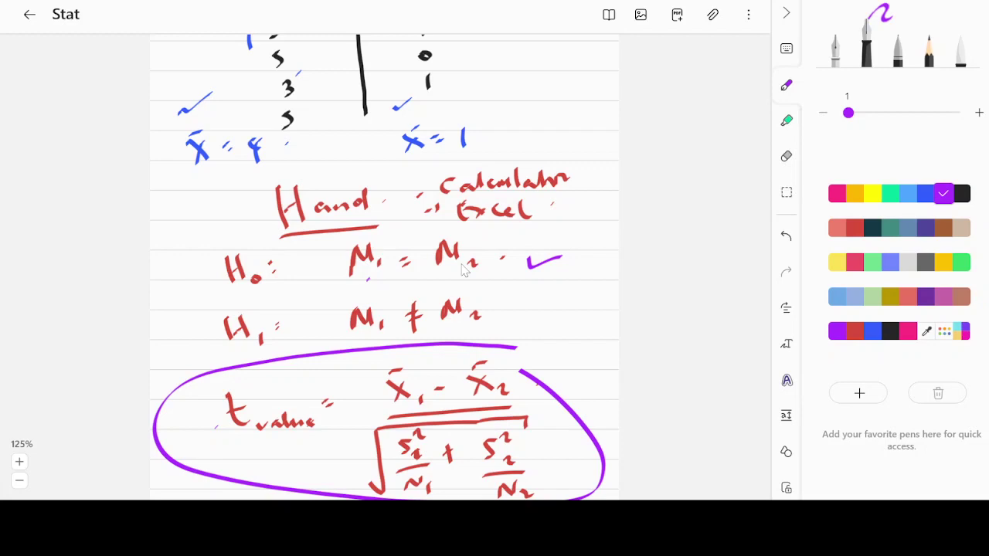
# - Begin a new handwritten line, 'other', below Reject H0
pyautogui.scroll(-3, 463, 269)
pyautogui.scroll(-2, 463, 269)
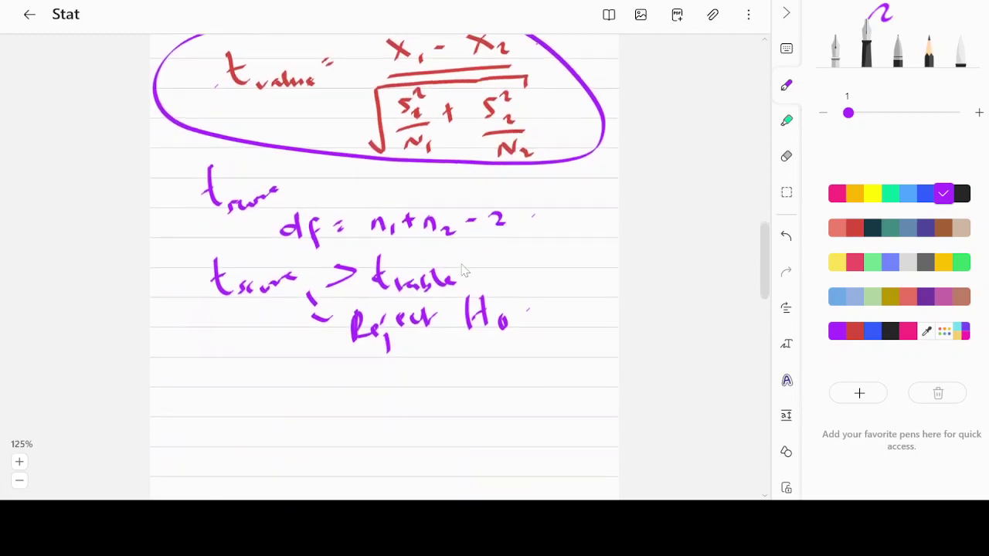
pyautogui.scroll(-2, 463, 271)
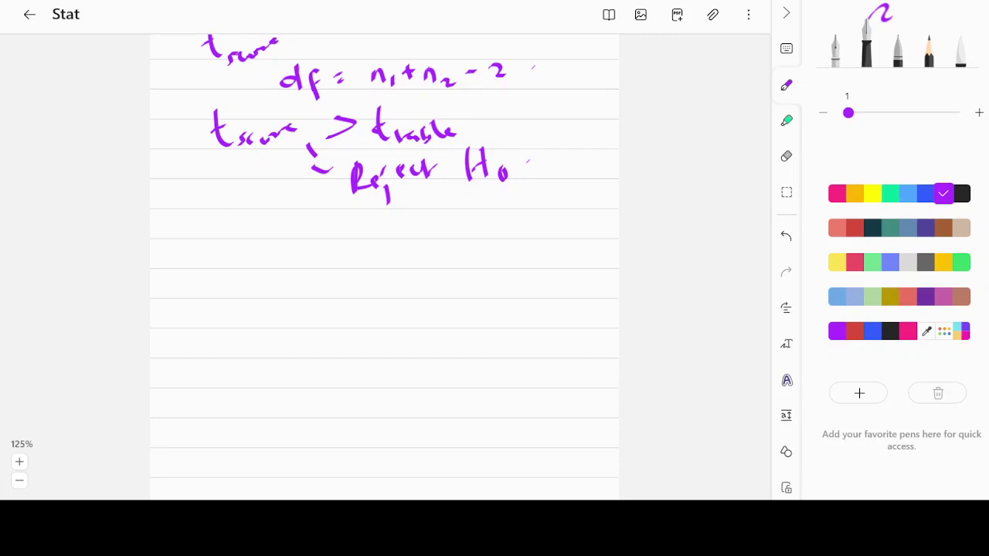
pyautogui.moveTo(218, 219)
pyautogui.mouseDown()
pyautogui.moveTo(247, 204)
pyautogui.moveTo(278, 224)
pyautogui.moveTo(286, 218)
pyautogui.mouseUp()
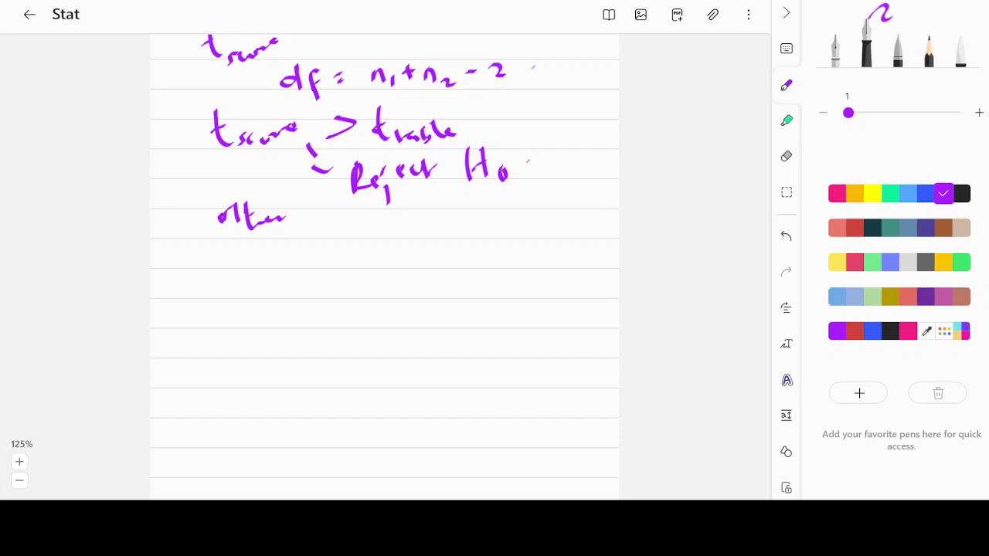
# - Draw a purple loop around the Male and Female score table
pyautogui.scroll(10, 308, 220)
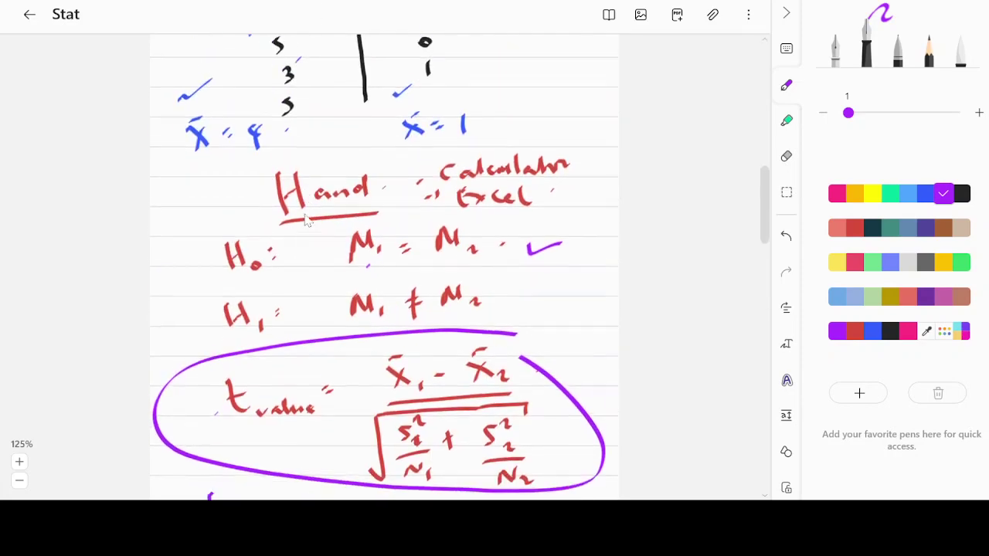
pyautogui.scroll(-5, 304, 219)
pyautogui.scroll(-2, 322, 300)
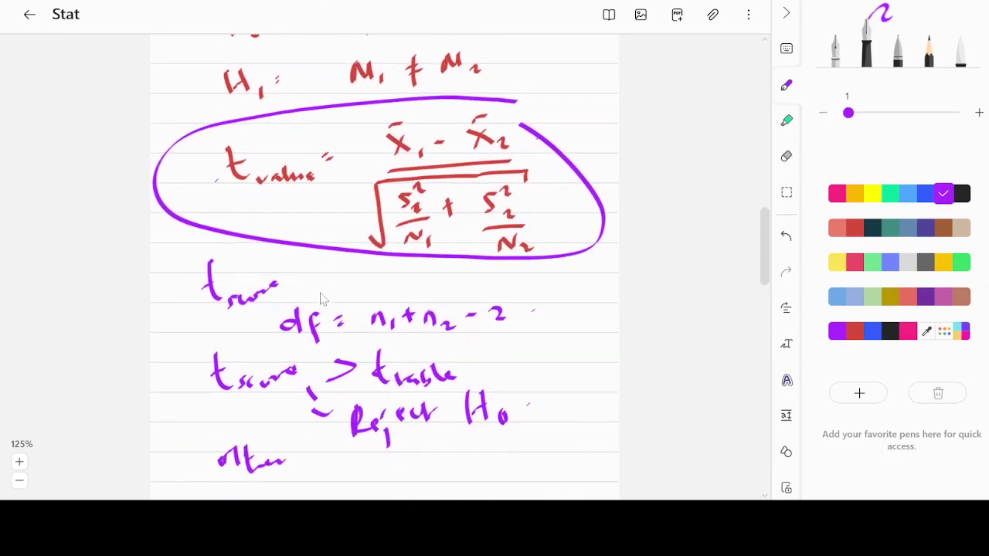
pyautogui.scroll(7, 322, 300)
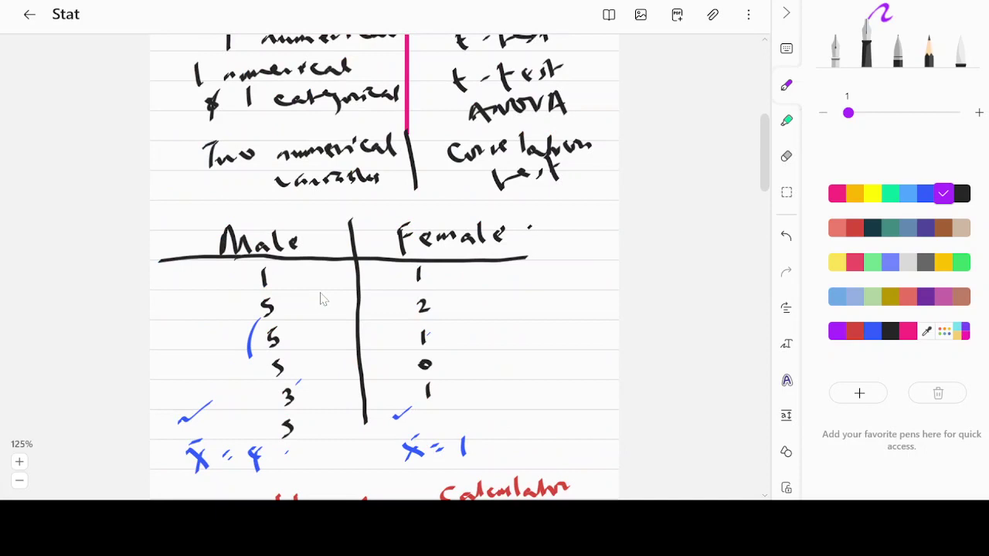
pyautogui.moveTo(474, 194)
pyautogui.mouseDown()
pyautogui.moveTo(278, 414)
pyautogui.moveTo(353, 440)
pyautogui.mouseUp()
pyautogui.moveTo(474, 198)
pyautogui.mouseDown()
pyautogui.moveTo(536, 287)
pyautogui.moveTo(451, 388)
pyautogui.mouseUp()
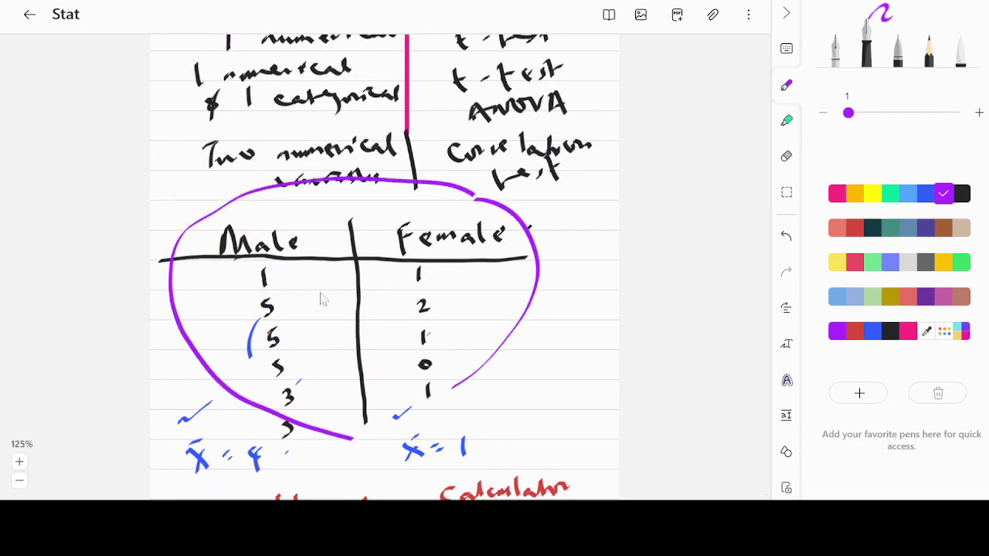
pyautogui.scroll(-10, 323, 299)
# - Start a new table with X_m and X_f headers and a column divider, switching to blue ink
pyautogui.scroll(-3, 323, 299)
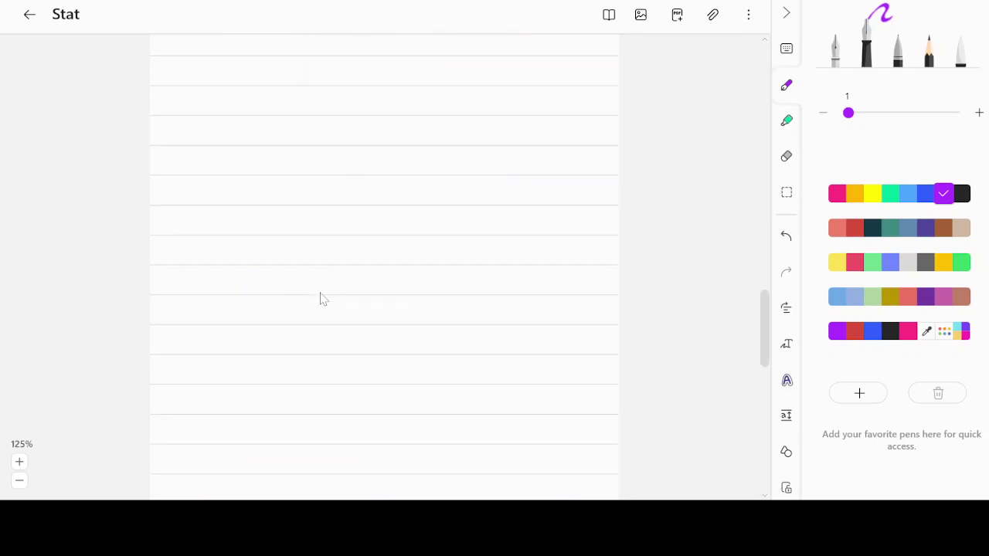
pyautogui.scroll(-2, 323, 300)
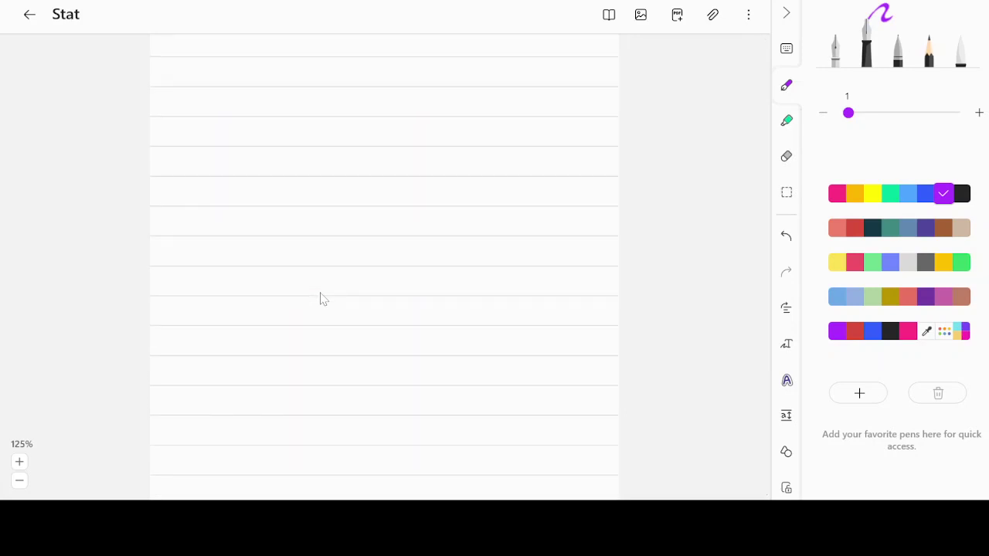
pyautogui.moveTo(217, 65)
pyautogui.mouseDown()
pyautogui.moveTo(234, 76)
pyautogui.moveTo(222, 79)
pyautogui.moveTo(263, 74)
pyautogui.moveTo(267, 105)
pyautogui.mouseUp()
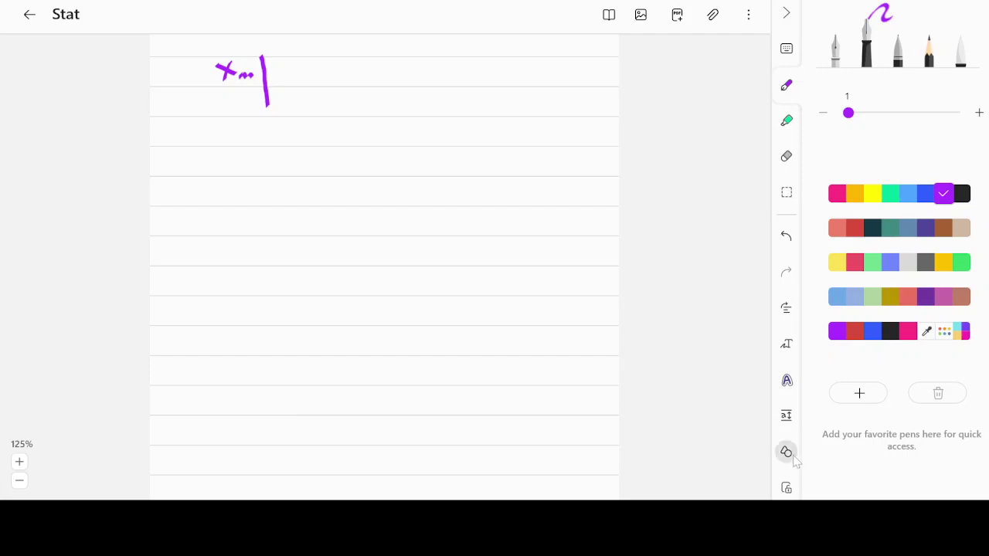
pyautogui.moveTo(265, 59); pyautogui.dragTo(259, 291)
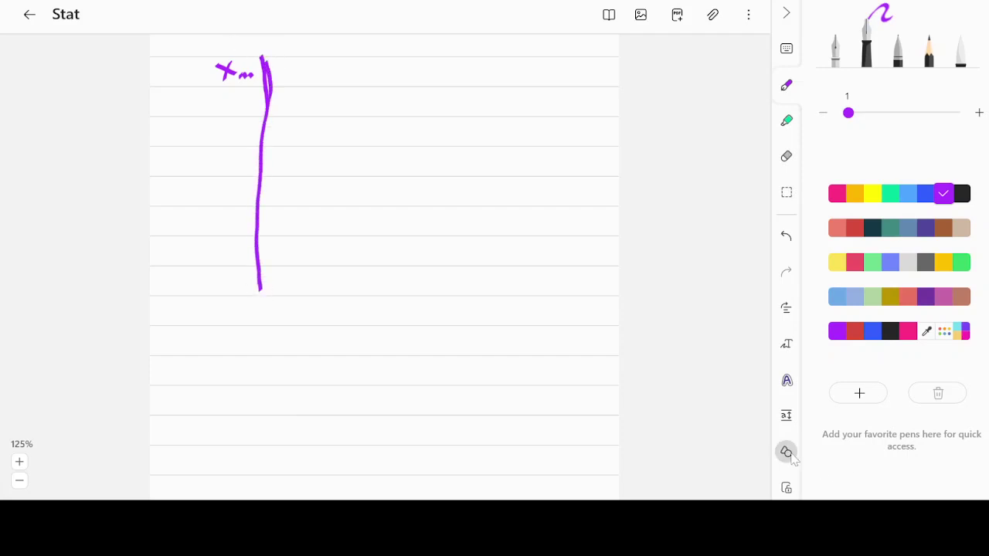
pyautogui.click(787, 453)
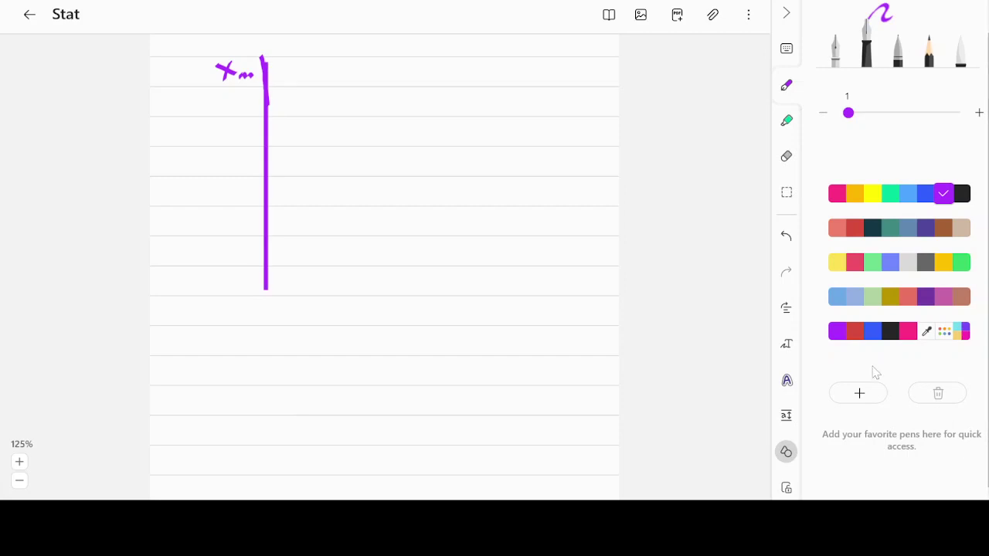
pyautogui.click(926, 195)
pyautogui.click(786, 453)
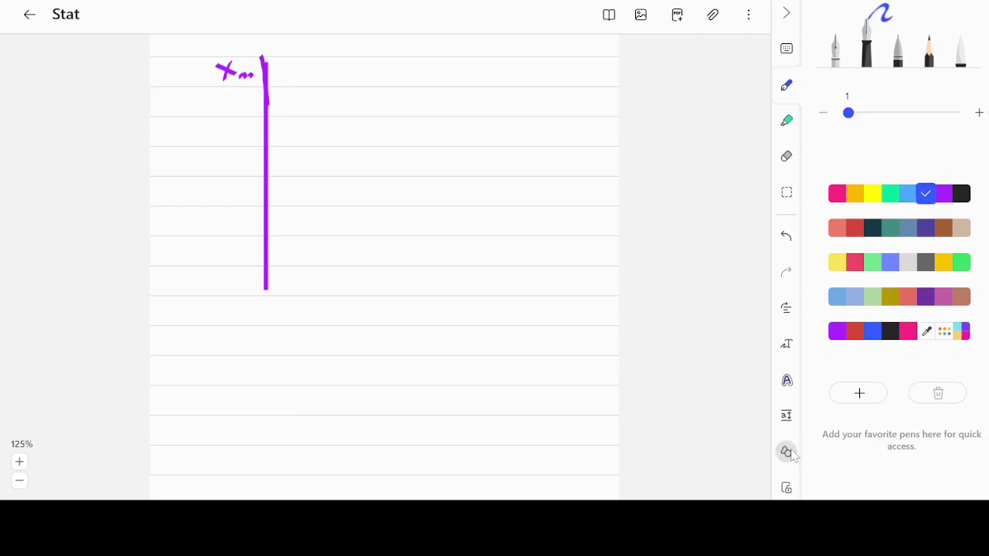
pyautogui.moveTo(269, 65)
pyautogui.mouseDown()
pyautogui.moveTo(284, 82)
pyautogui.moveTo(272, 83)
pyautogui.moveTo(292, 93)
pyautogui.mouseUp()
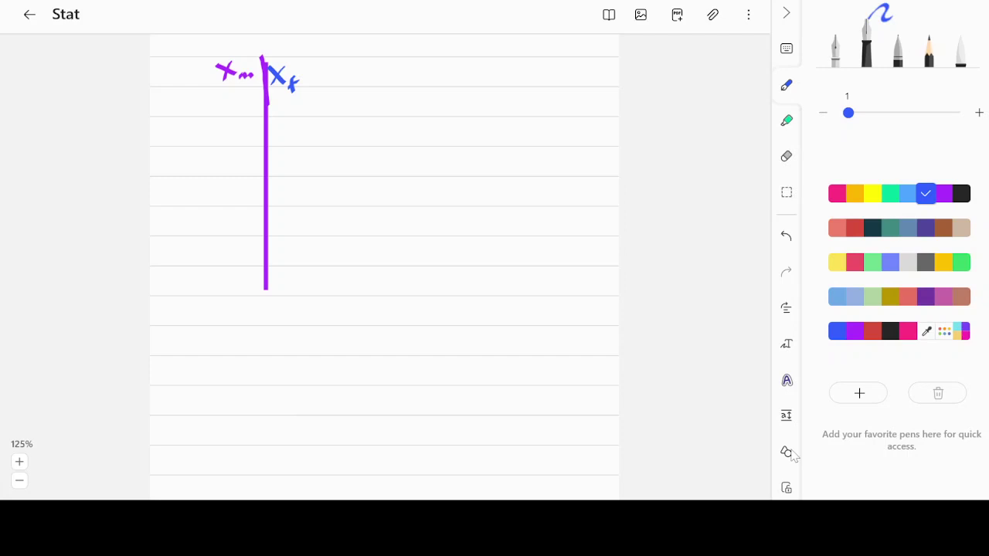
# - Fill in the male and female values and rule a straight line under the header row
pyautogui.moveTo(235, 100); pyautogui.dragTo(241, 255)
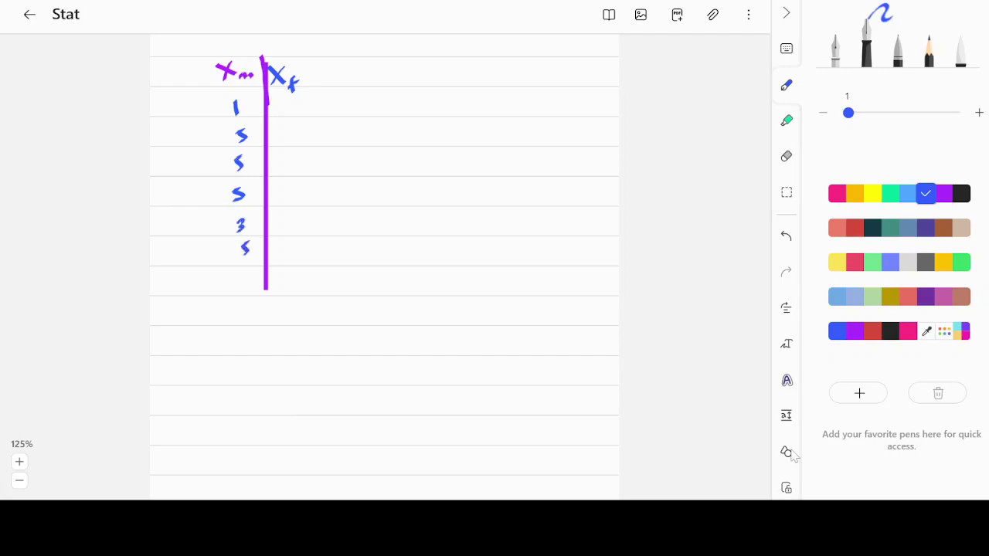
pyautogui.moveTo(283, 97)
pyautogui.mouseDown()
pyautogui.moveTo(295, 133)
pyautogui.moveTo(295, 230)
pyautogui.mouseUp()
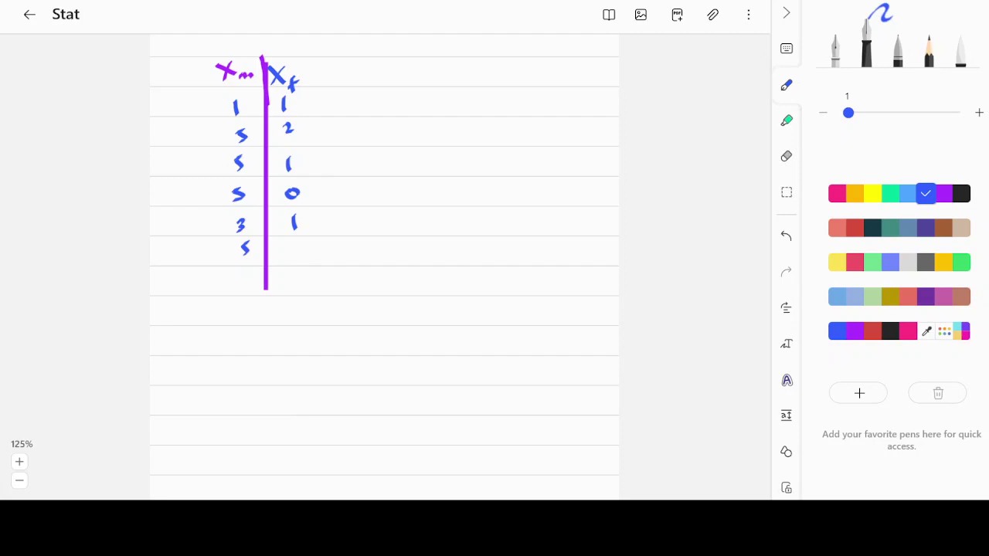
pyautogui.click(785, 451)
pyautogui.moveTo(199, 88); pyautogui.dragTo(547, 87)
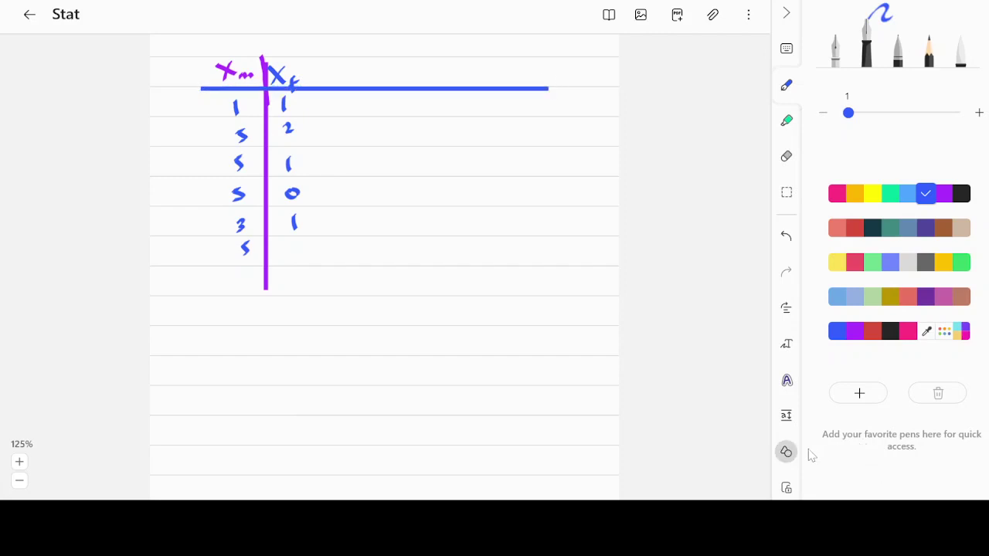
pyautogui.click(786, 453)
# - Write the t formula x̄1 − x̄2 over √(s1²/n1 + s2²/n2) beside the table
pyautogui.moveTo(435, 300)
pyautogui.mouseDown()
pyautogui.moveTo(442, 317)
pyautogui.moveTo(508, 319)
pyautogui.mouseUp()
pyautogui.hotkey('ctrl', 'z')
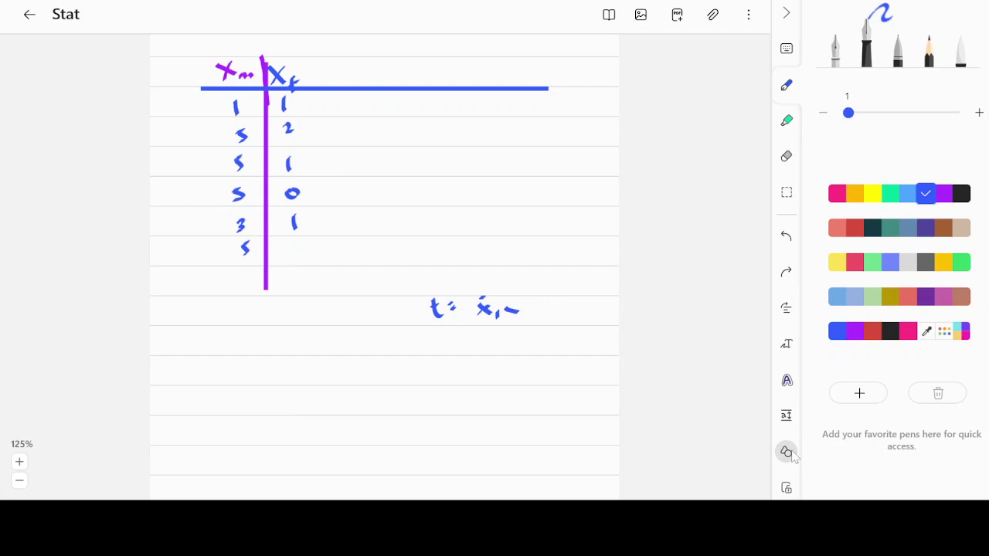
pyautogui.moveTo(530, 299)
pyautogui.mouseDown()
pyautogui.moveTo(547, 314)
pyautogui.moveTo(531, 316)
pyautogui.moveTo(544, 289)
pyautogui.moveTo(560, 314)
pyautogui.mouseUp()
pyautogui.moveTo(480, 325)
pyautogui.mouseDown()
pyautogui.moveTo(560, 323)
pyautogui.moveTo(470, 334)
pyautogui.moveTo(477, 377)
pyautogui.moveTo(460, 377)
pyautogui.mouseUp()
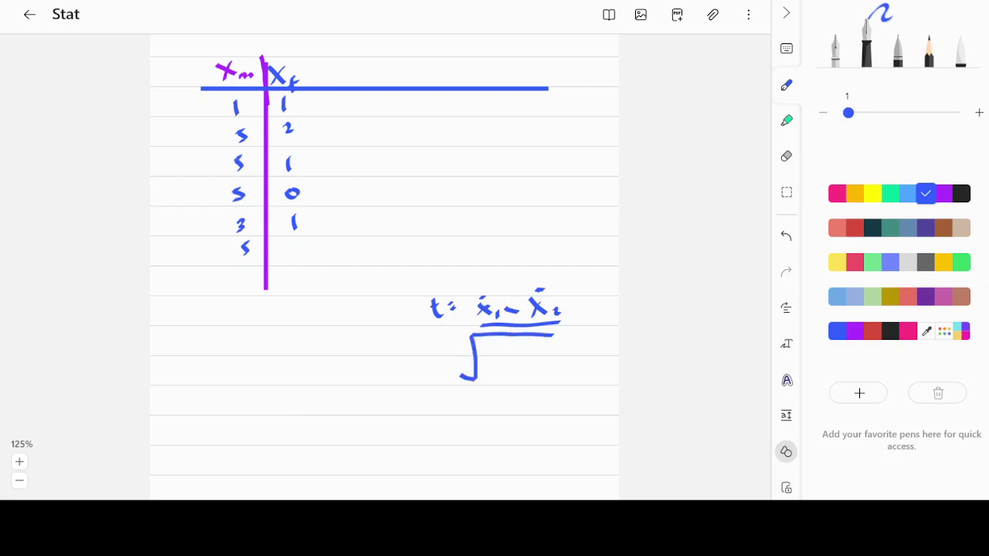
pyautogui.moveTo(492, 346)
pyautogui.mouseDown()
pyautogui.moveTo(486, 356)
pyautogui.moveTo(505, 345)
pyautogui.moveTo(510, 381)
pyautogui.mouseUp()
pyautogui.moveTo(522, 348); pyautogui.dragTo(528, 353)
pyautogui.moveTo(550, 344)
pyautogui.mouseDown()
pyautogui.moveTo(543, 357)
pyautogui.moveTo(581, 328)
pyautogui.moveTo(562, 364)
pyautogui.moveTo(569, 387)
pyautogui.mouseUp()
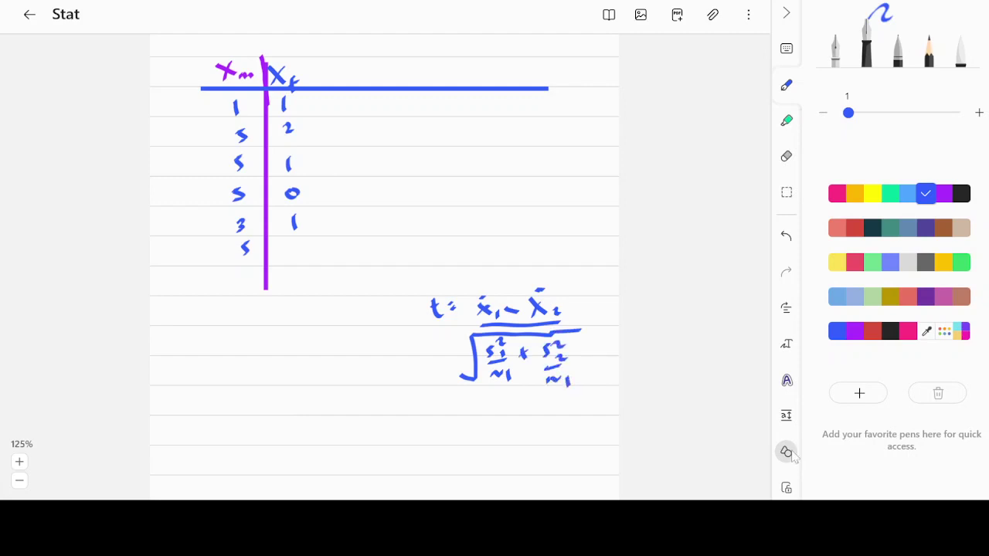
# - Draw a box around the t formula and begin a Sum label left of the table
pyautogui.moveTo(399, 288)
pyautogui.mouseDown()
pyautogui.moveTo(400, 388)
pyautogui.moveTo(535, 404)
pyautogui.mouseUp()
pyautogui.moveTo(400, 285)
pyautogui.mouseDown()
pyautogui.moveTo(545, 280)
pyautogui.moveTo(601, 377)
pyautogui.mouseUp()
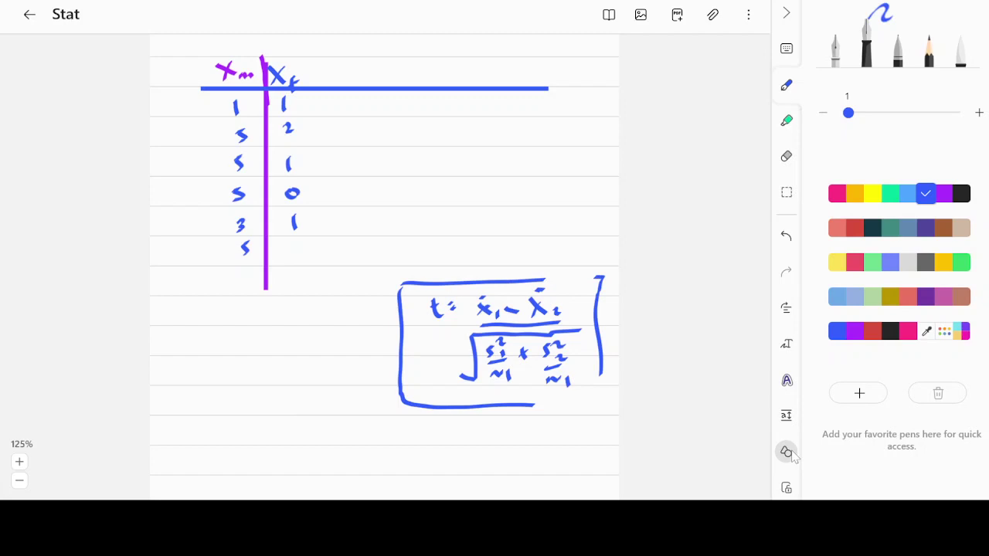
pyautogui.moveTo(162, 281)
pyautogui.mouseDown()
pyautogui.moveTo(155, 292)
pyautogui.moveTo(191, 286)
pyautogui.mouseUp()
pyautogui.hotkey('ctrl', 'z')
pyautogui.hotkey('ctrl', 'z')
# - Add a Σ row with pink totals 24 under X_m and 5 under X_f
pyautogui.moveTo(178, 272)
pyautogui.mouseDown()
pyautogui.moveTo(165, 286)
pyautogui.moveTo(178, 293)
pyautogui.moveTo(165, 266)
pyautogui.moveTo(545, 255)
pyautogui.mouseUp()
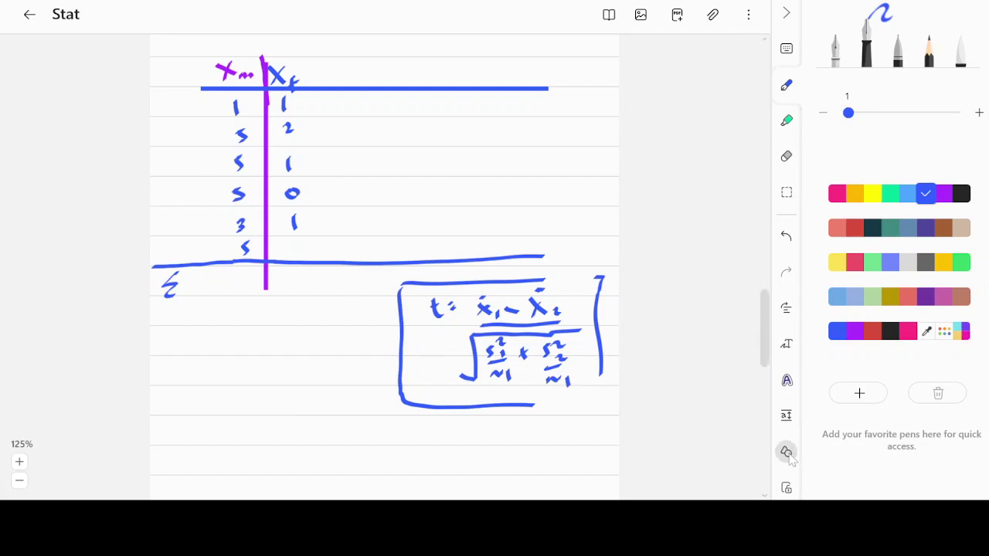
pyautogui.moveTo(205, 91)
pyautogui.mouseDown()
pyautogui.moveTo(195, 229)
pyautogui.moveTo(205, 300)
pyautogui.mouseUp()
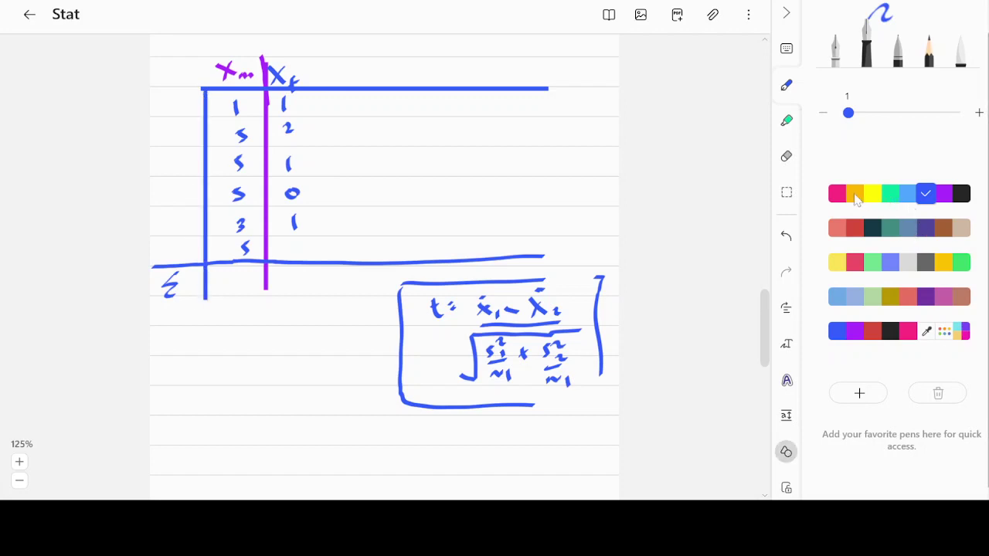
pyautogui.click(836, 195)
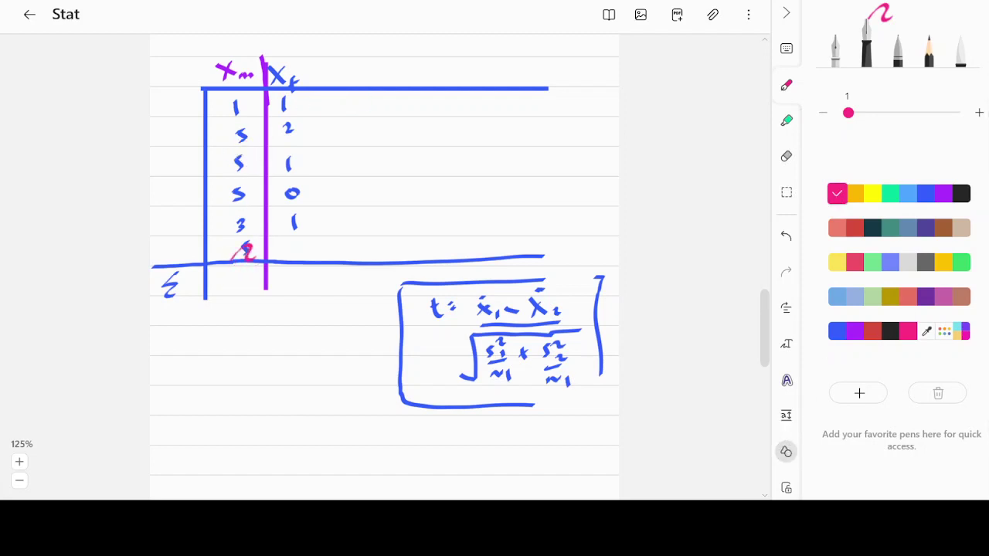
pyautogui.moveTo(229, 170)
pyautogui.mouseDown()
pyautogui.moveTo(252, 165)
pyautogui.moveTo(236, 282)
pyautogui.moveTo(222, 289)
pyautogui.moveTo(245, 286)
pyautogui.moveTo(236, 298)
pyautogui.mouseUp()
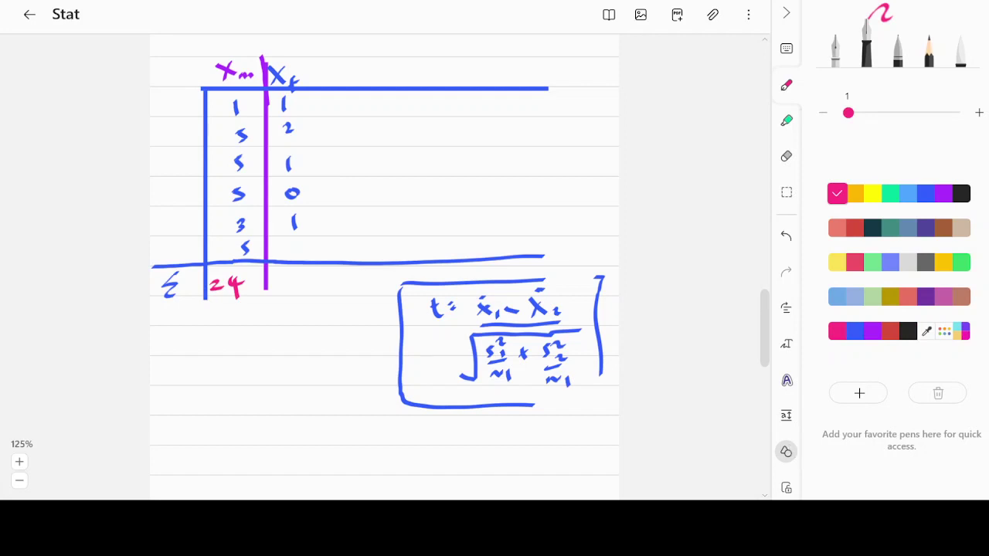
pyautogui.moveTo(295, 273); pyautogui.dragTo(285, 291)
# - Add an x̄ mean row below a straight ruled line, with means 6 and 1
pyautogui.moveTo(161, 313); pyautogui.dragTo(179, 327)
pyautogui.moveTo(170, 320)
pyautogui.mouseDown()
pyautogui.moveTo(162, 330)
pyautogui.moveTo(168, 306)
pyautogui.moveTo(207, 332)
pyautogui.mouseUp()
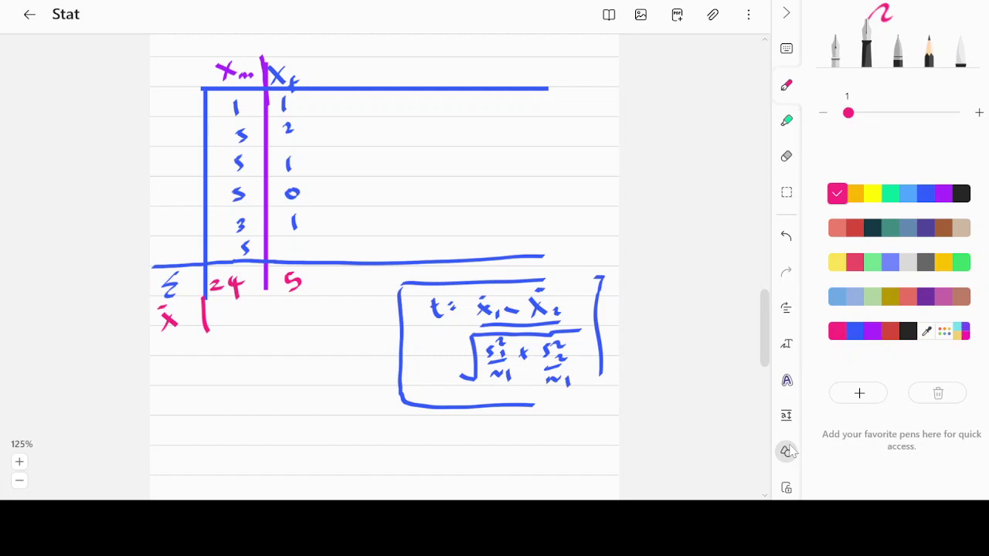
pyautogui.moveTo(154, 298)
pyautogui.mouseDown()
pyautogui.moveTo(222, 296)
pyautogui.moveTo(225, 319)
pyautogui.mouseUp()
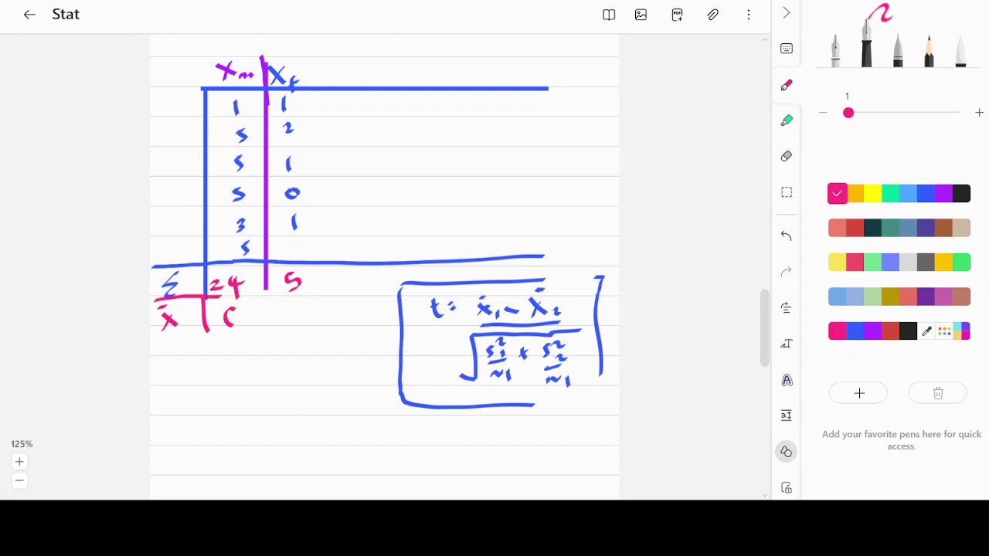
pyautogui.click(785, 453)
pyautogui.moveTo(156, 300); pyautogui.dragTo(382, 290)
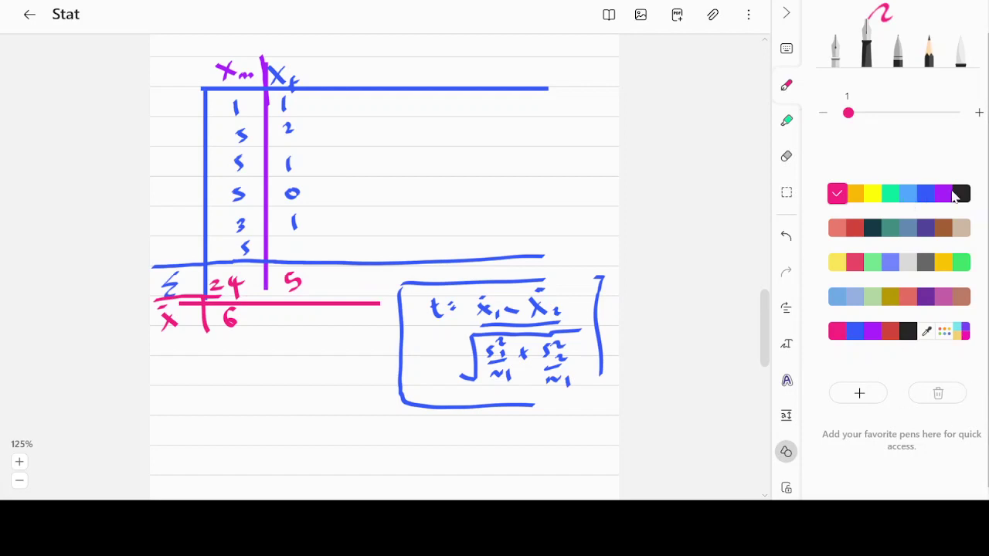
pyautogui.click(962, 193)
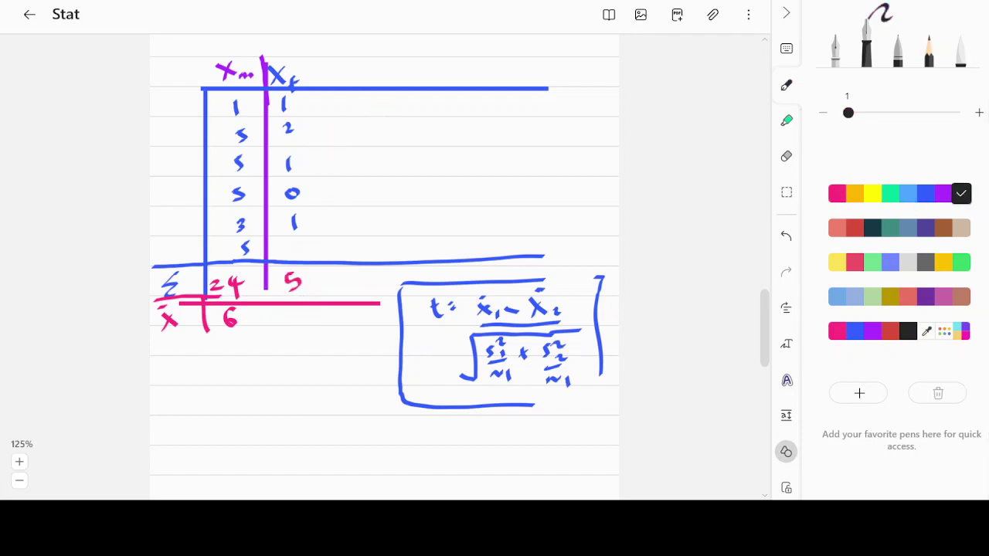
pyautogui.click(787, 452)
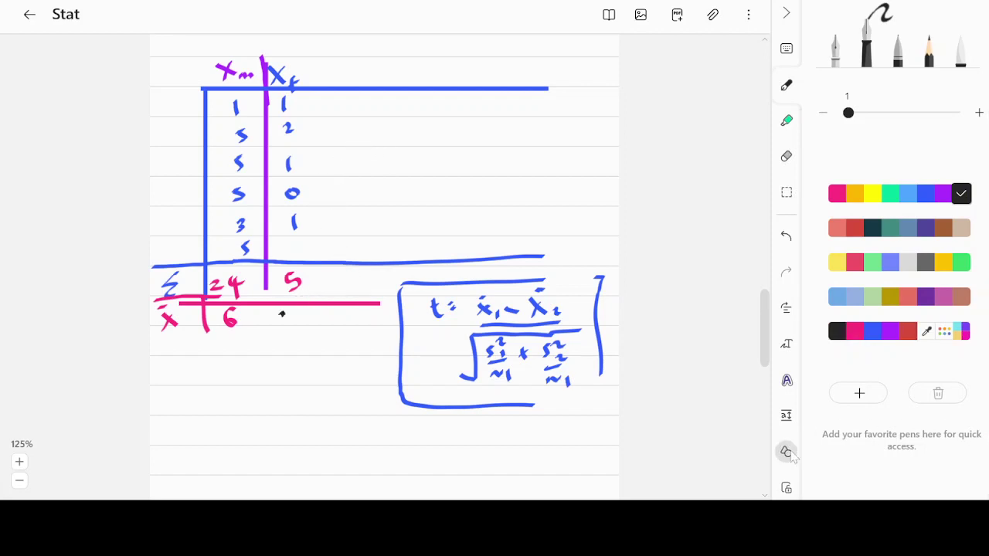
pyautogui.moveTo(283, 309); pyautogui.dragTo(286, 329)
pyautogui.moveTo(267, 294); pyautogui.dragTo(269, 332)
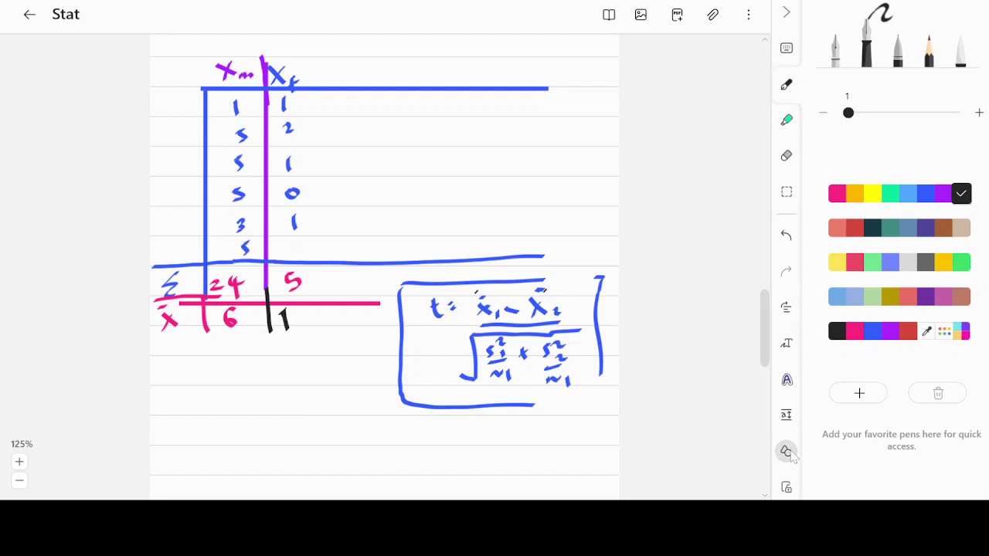
# - At 125% zoom, write Σ(x − x̄)² over n below the t-formula box
pyautogui.scroll(-1, 788, 454)
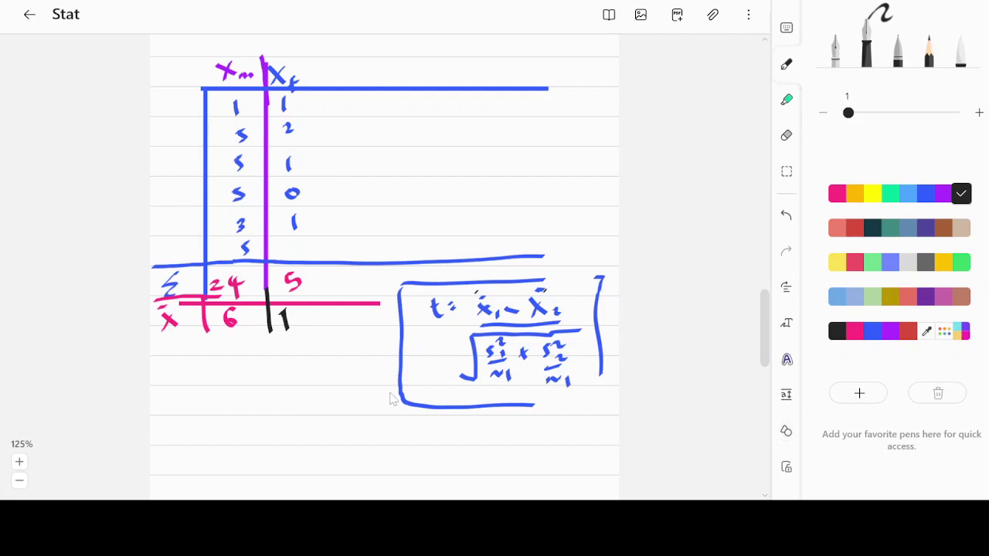
pyautogui.scroll(1, 390, 397)
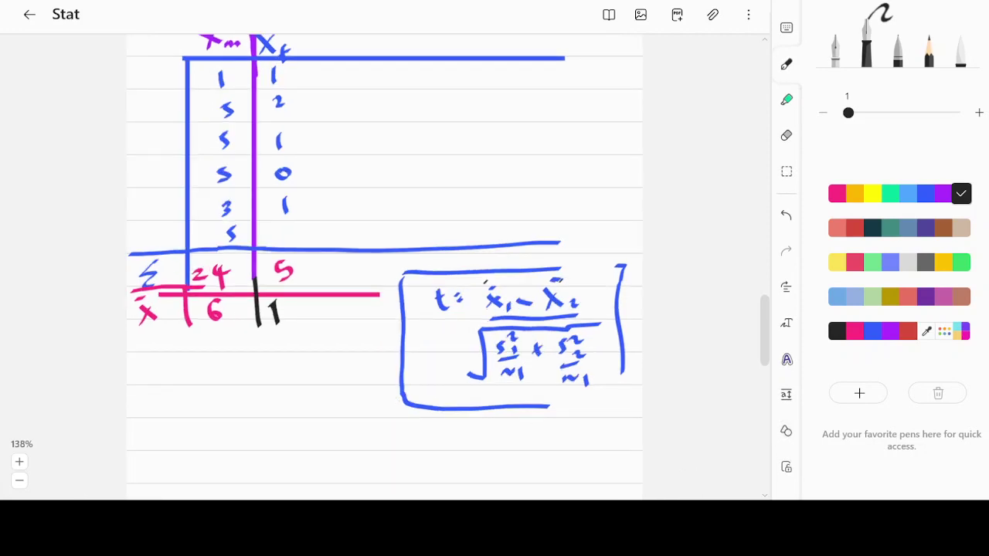
pyautogui.click(20, 482)
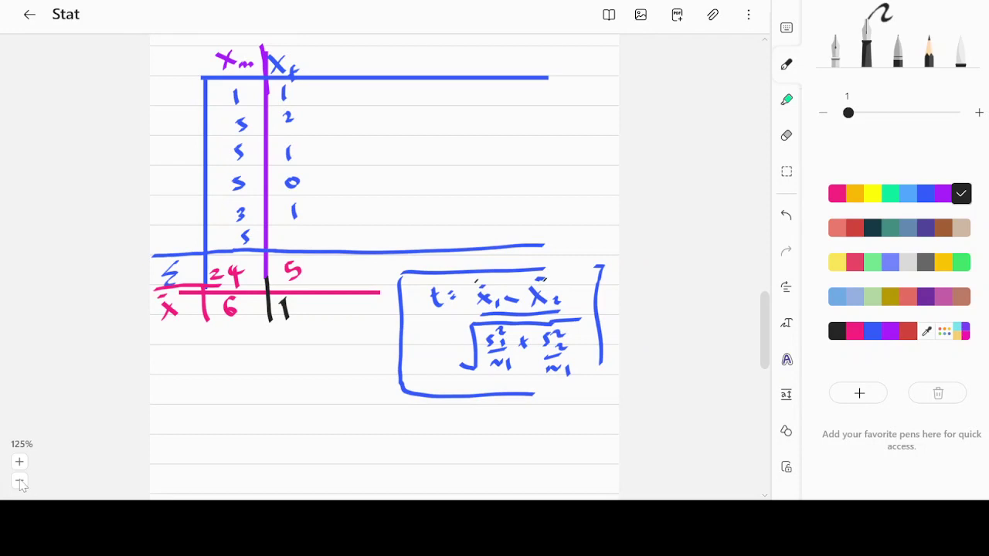
pyautogui.moveTo(362, 410); pyautogui.dragTo(361, 434)
pyautogui.moveTo(403, 406); pyautogui.dragTo(411, 442)
pyautogui.moveTo(418, 421); pyautogui.dragTo(428, 433)
pyautogui.moveTo(433, 425)
pyautogui.mouseDown()
pyautogui.moveTo(468, 426)
pyautogui.moveTo(458, 409)
pyautogui.mouseUp()
pyautogui.moveTo(478, 403)
pyautogui.mouseDown()
pyautogui.moveTo(487, 437)
pyautogui.moveTo(500, 405)
pyautogui.mouseUp()
pyautogui.moveTo(414, 447)
pyautogui.mouseDown()
pyautogui.moveTo(477, 442)
pyautogui.moveTo(467, 454)
pyautogui.mouseUp()
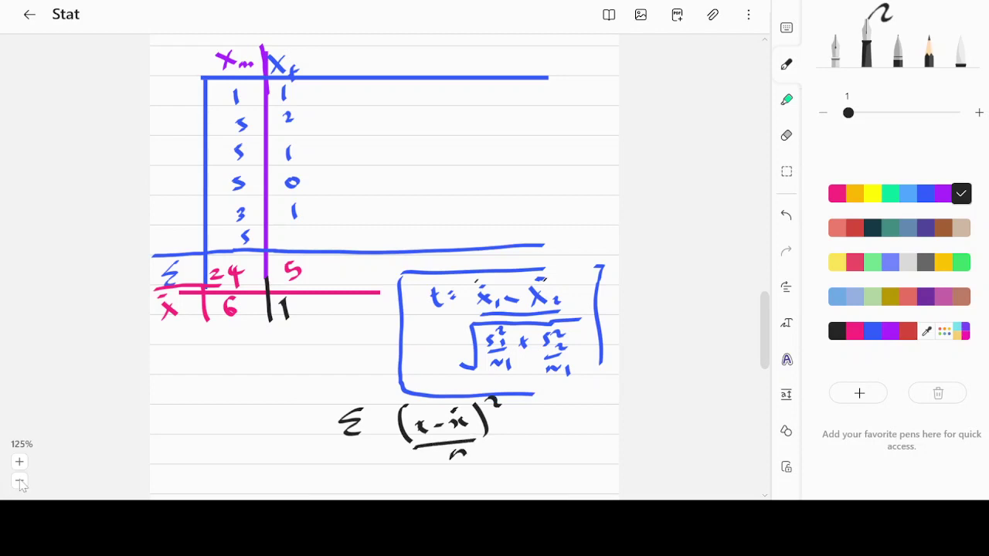
# - Draw a straight black vertical divider right of the X_f column
pyautogui.moveTo(312, 42); pyautogui.dragTo(323, 118)
pyautogui.hotkey('ctrl', 'z')
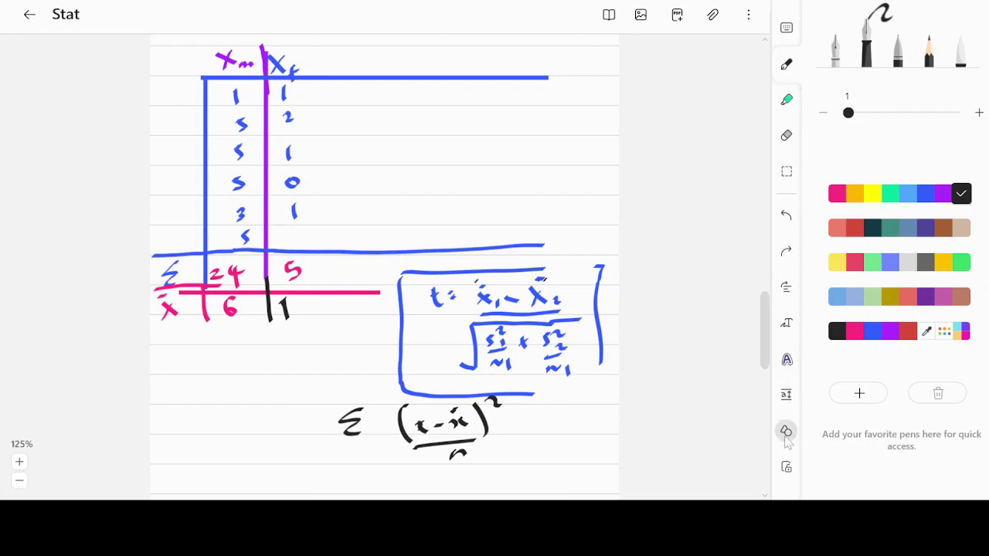
pyautogui.moveTo(319, 52); pyautogui.dragTo(316, 295)
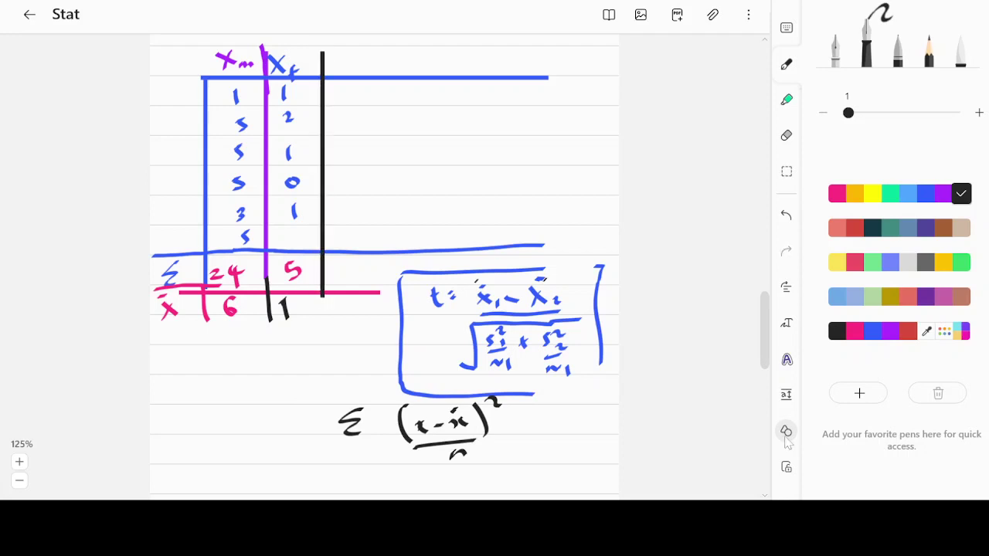
# - Write the pink column heading (X_m − x̄_m)² right of X_f
pyautogui.click(785, 434)
pyautogui.click(840, 193)
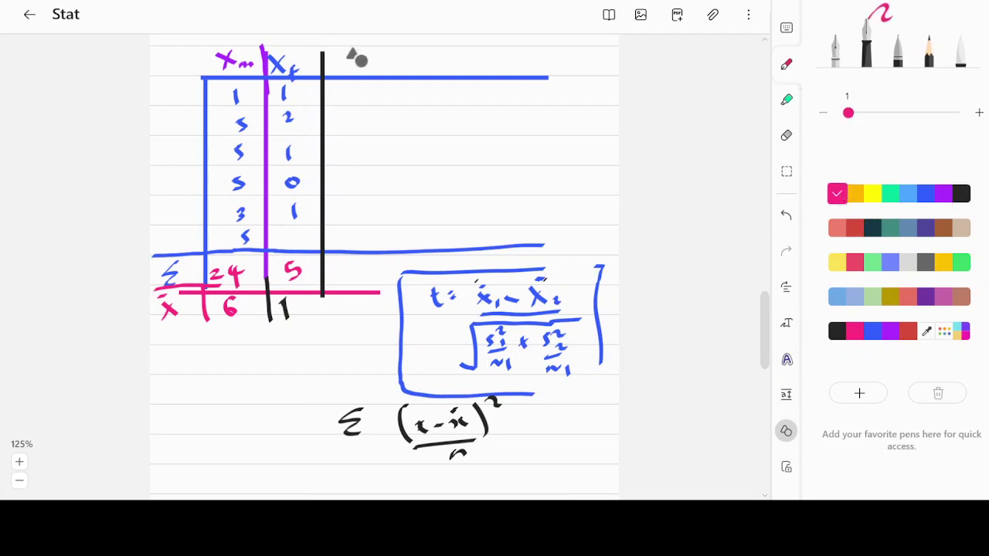
pyautogui.click(787, 431)
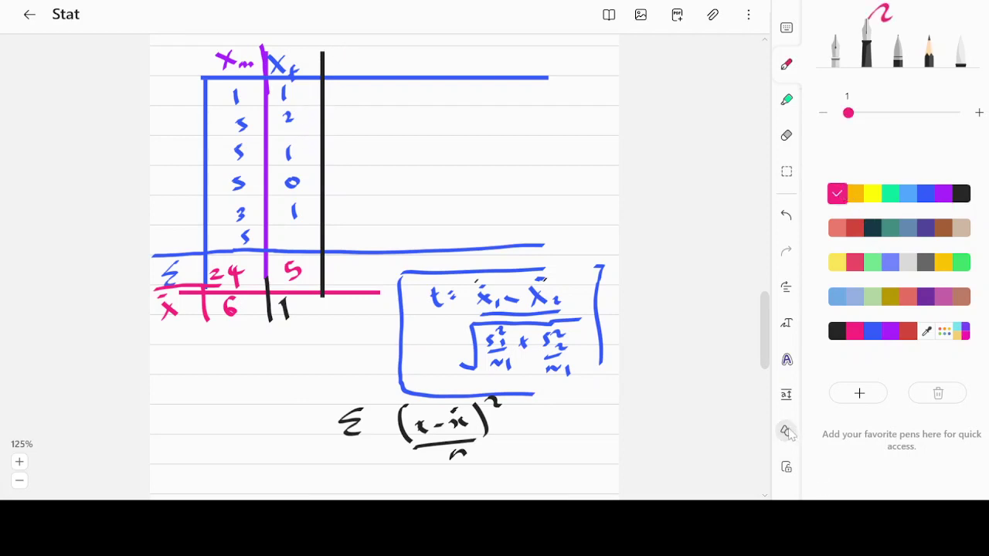
pyautogui.click(786, 431)
pyautogui.moveTo(333, 47)
pyautogui.mouseDown()
pyautogui.moveTo(357, 54)
pyautogui.moveTo(328, 71)
pyautogui.moveTo(391, 62)
pyautogui.moveTo(378, 63)
pyautogui.mouseUp()
pyautogui.hotkey('ctrl', 'z')
pyautogui.moveTo(374, 46)
pyautogui.mouseDown()
pyautogui.moveTo(388, 45)
pyautogui.moveTo(416, 71)
pyautogui.mouseUp()
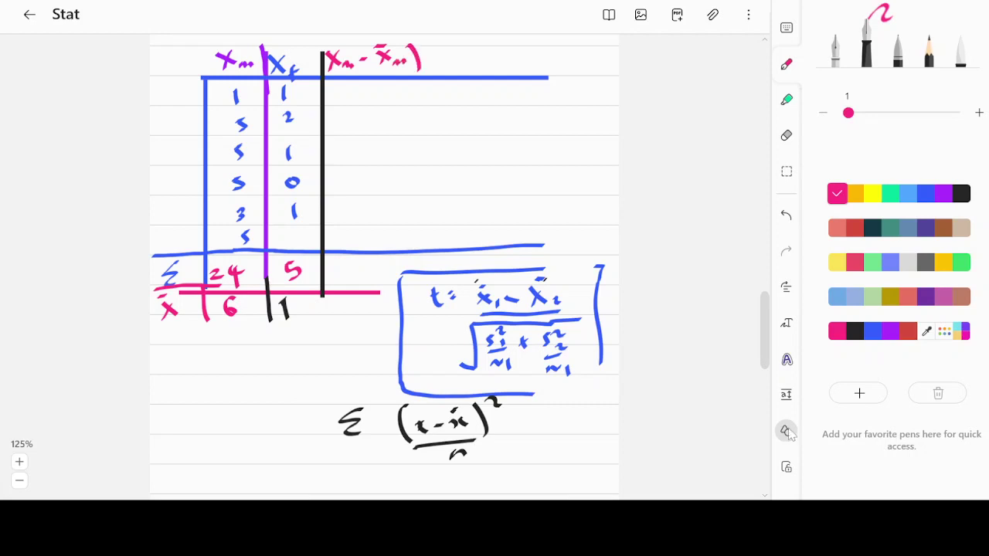
pyautogui.moveTo(327, 43); pyautogui.dragTo(323, 72)
pyautogui.moveTo(421, 40); pyautogui.dragTo(429, 44)
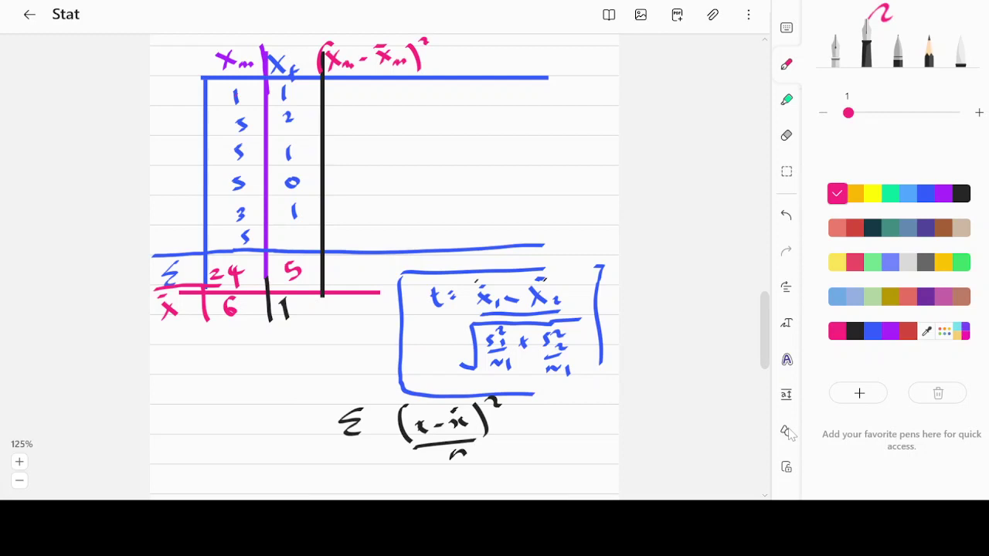
# - Fill the column with 25, 1, 1, 1, 9, 1, total 38 and mean 6.3
pyautogui.moveTo(346, 90); pyautogui.dragTo(370, 98)
pyautogui.moveTo(359, 113); pyautogui.dragTo(356, 190)
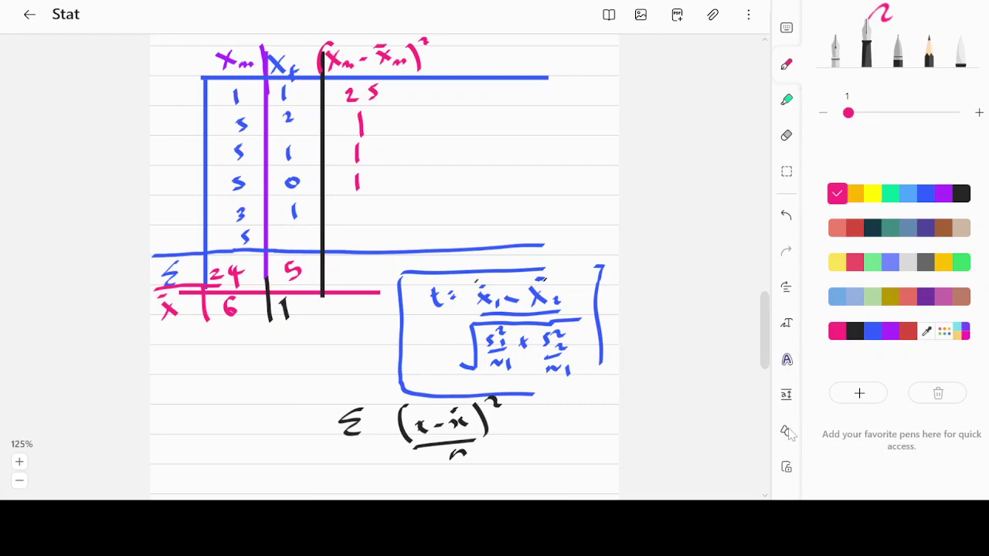
pyautogui.moveTo(359, 203); pyautogui.dragTo(352, 246)
pyautogui.moveTo(341, 264)
pyautogui.mouseDown()
pyautogui.moveTo(343, 283)
pyautogui.moveTo(360, 283)
pyautogui.moveTo(371, 265)
pyautogui.mouseUp()
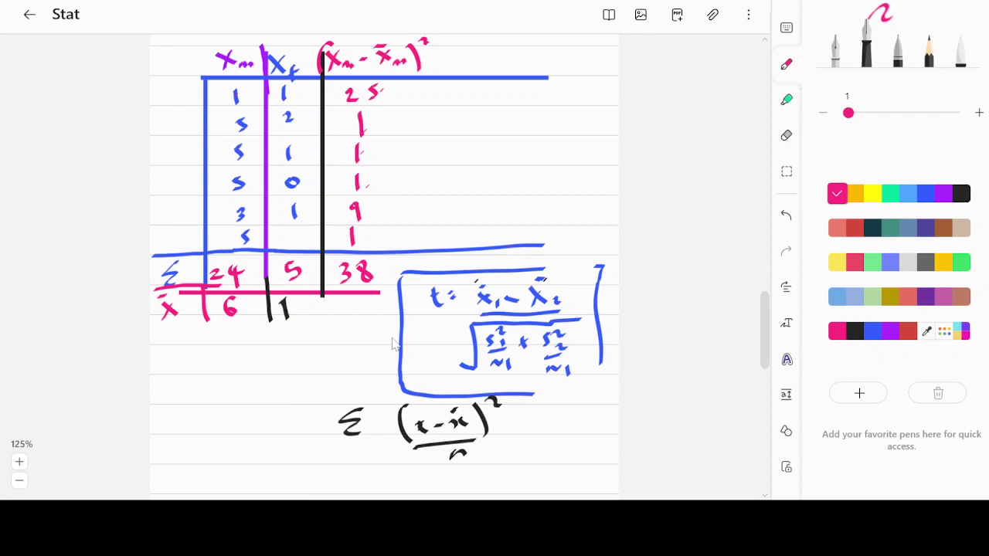
pyautogui.moveTo(352, 297)
pyautogui.mouseDown()
pyautogui.moveTo(345, 307)
pyautogui.moveTo(365, 315)
pyautogui.mouseUp()
pyautogui.click(357, 310)
pyautogui.click(785, 431)
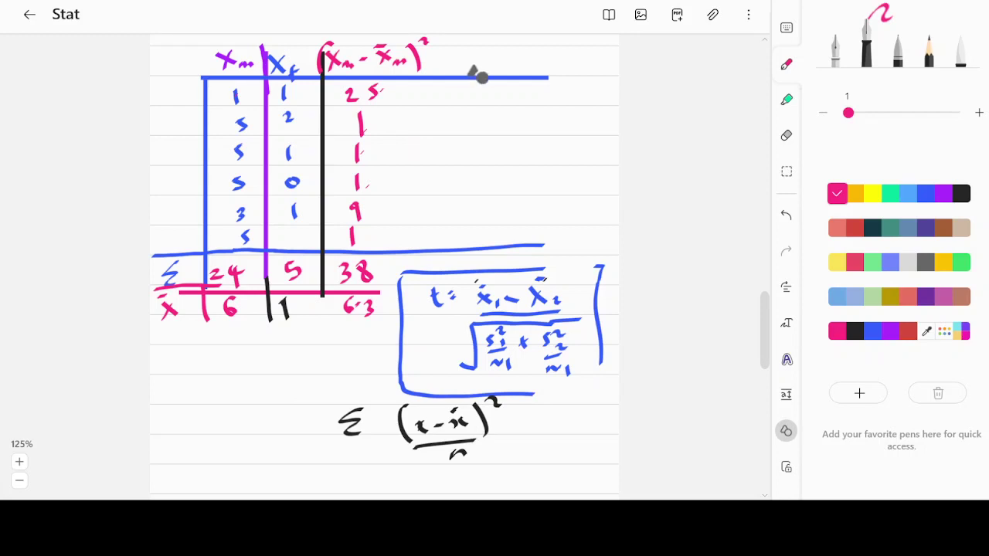
# - Rule a divider for a new column, switch to black ink, and remove a stray mark
pyautogui.moveTo(448, 40); pyautogui.dragTo(436, 283)
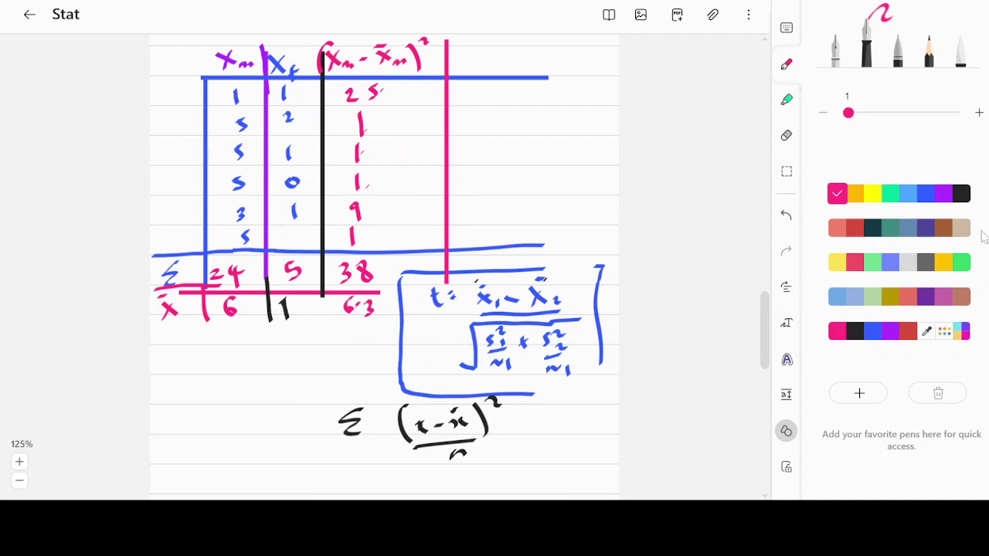
pyautogui.click(961, 194)
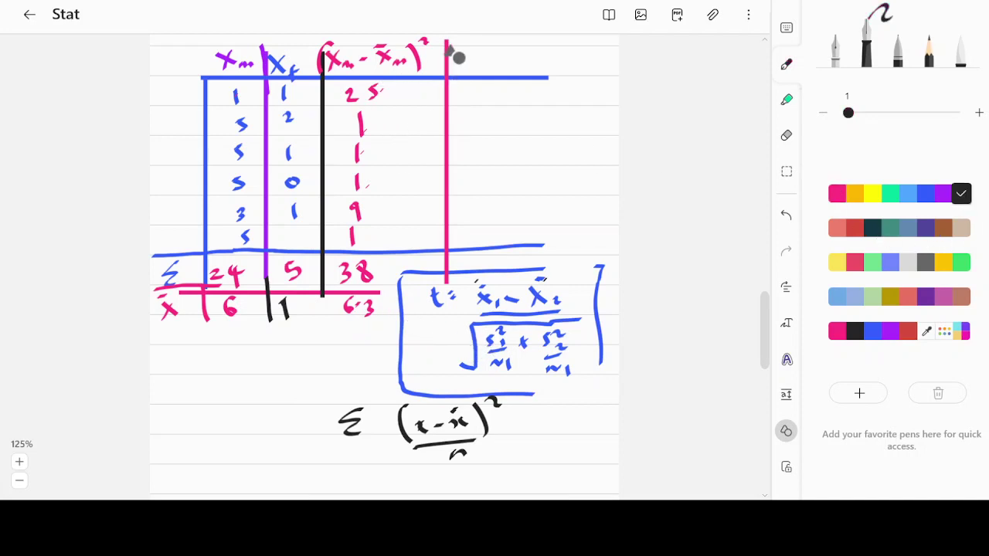
pyautogui.moveTo(468, 54); pyautogui.dragTo(484, 67)
pyautogui.moveTo(482, 54)
pyautogui.mouseDown()
pyautogui.moveTo(469, 67)
pyautogui.moveTo(494, 75)
pyautogui.moveTo(491, 68)
pyautogui.mouseUp()
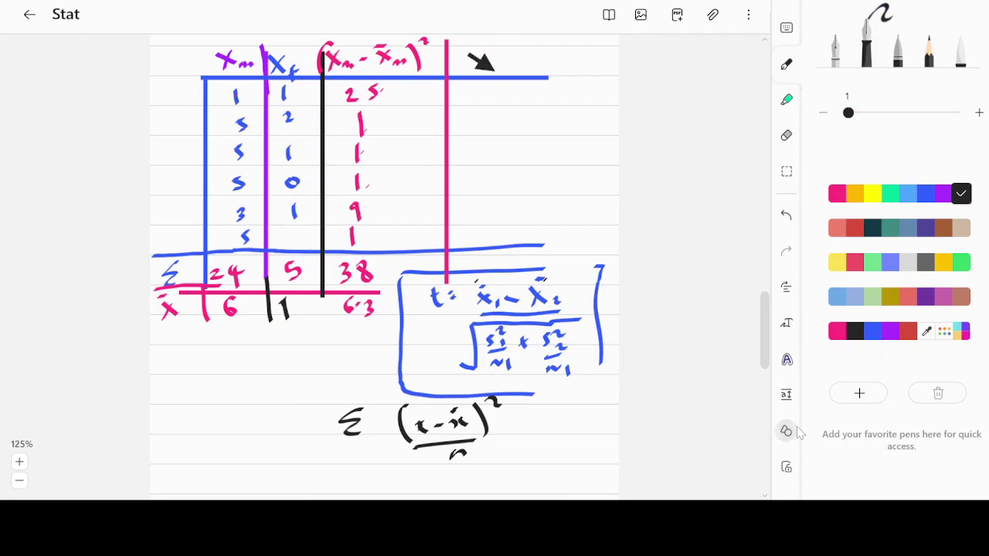
pyautogui.moveTo(513, 152)
pyautogui.mouseDown()
pyautogui.moveTo(539, 138)
pyautogui.moveTo(493, 64)
pyautogui.mouseUp()
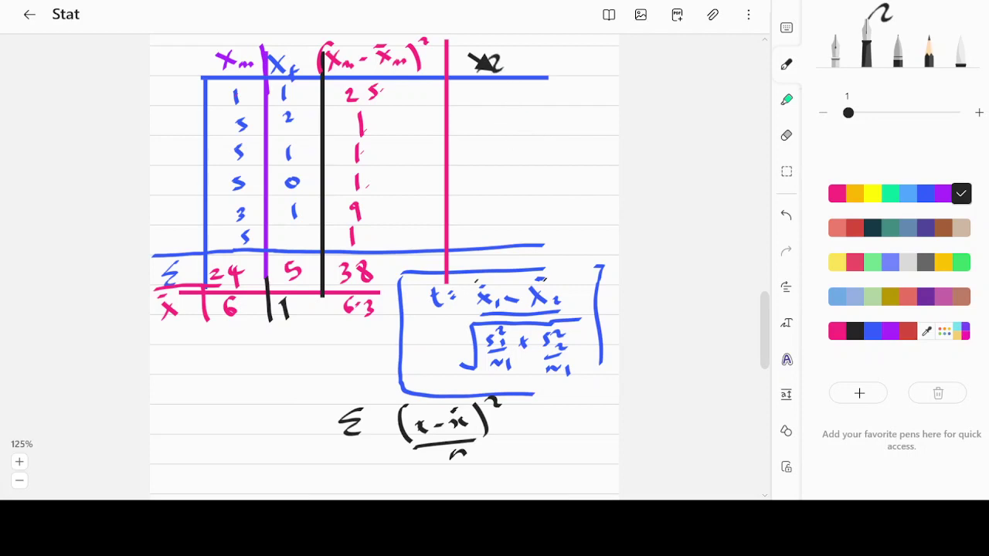
pyautogui.hotkey('ctrl', 'z')
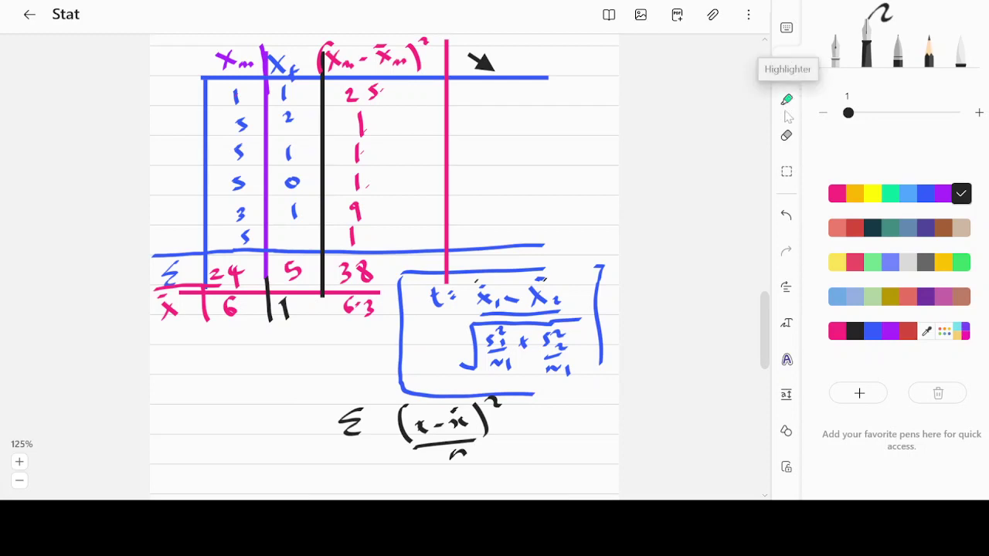
pyautogui.click(790, 139)
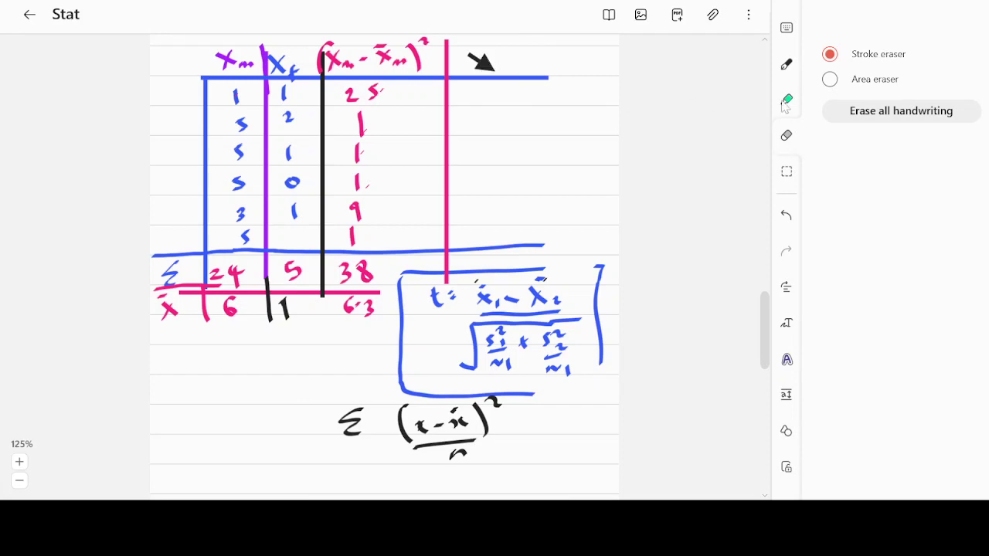
pyautogui.click(784, 103)
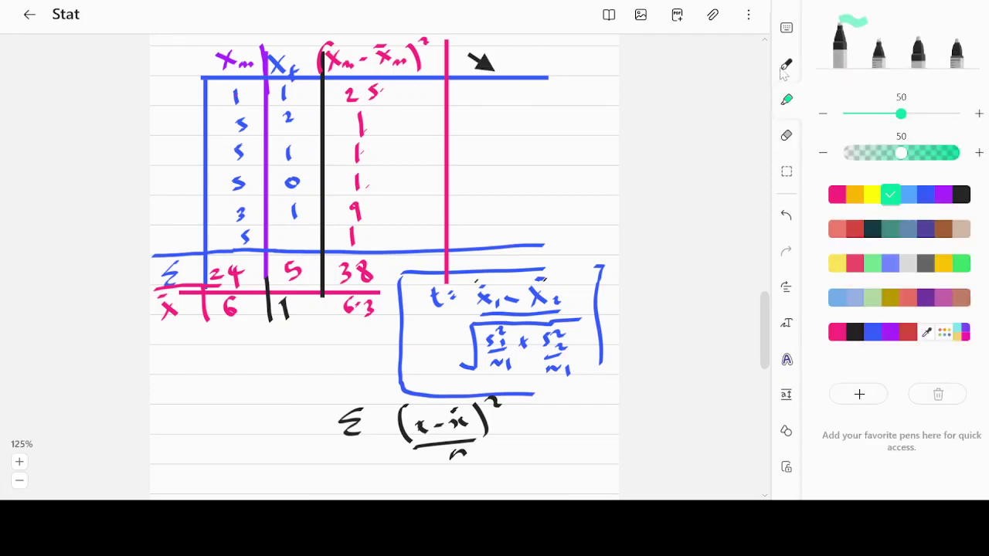
pyautogui.click(784, 68)
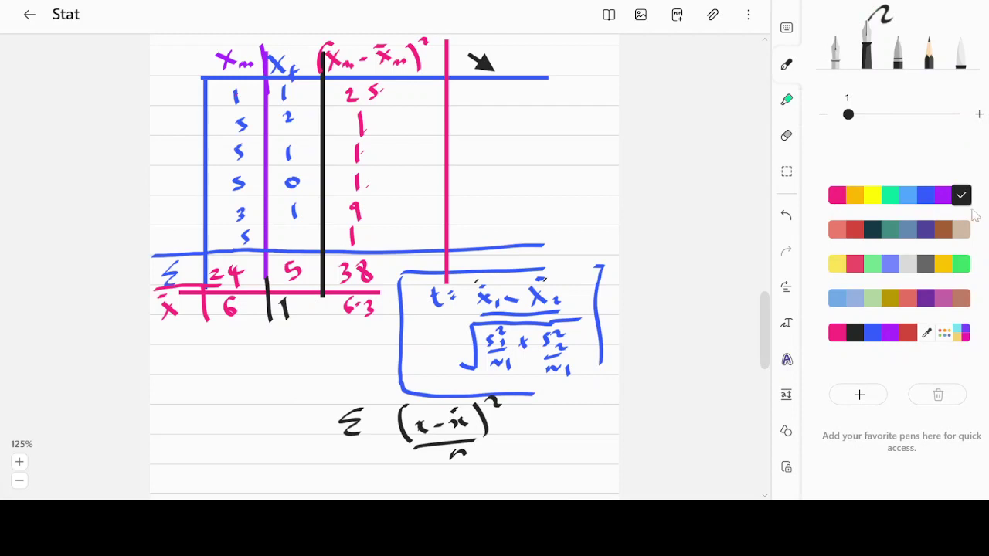
# - Write the heading (x_f − x̄_f)² for the new column
pyautogui.moveTo(552, 217); pyautogui.dragTo(577, 203)
pyautogui.moveTo(456, 52)
pyautogui.mouseDown()
pyautogui.moveTo(491, 48)
pyautogui.moveTo(499, 78)
pyautogui.moveTo(552, 64)
pyautogui.mouseUp()
pyautogui.moveTo(550, 49)
pyautogui.mouseDown()
pyautogui.moveTo(538, 63)
pyautogui.moveTo(549, 39)
pyautogui.mouseUp()
pyautogui.moveTo(561, 57)
pyautogui.mouseDown()
pyautogui.moveTo(558, 75)
pyautogui.moveTo(581, 82)
pyautogui.mouseUp()
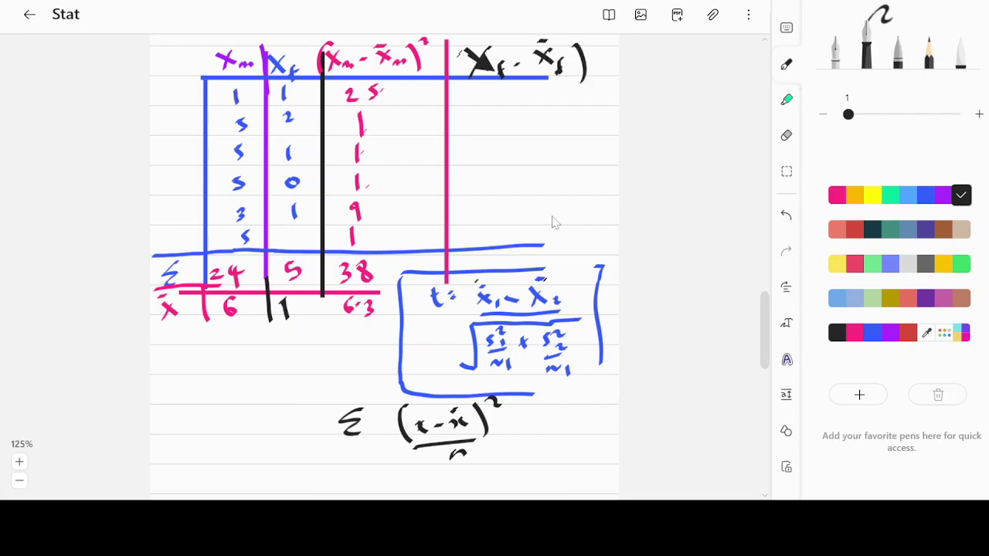
pyautogui.moveTo(468, 40); pyautogui.dragTo(459, 80)
pyautogui.moveTo(585, 42); pyautogui.dragTo(594, 51)
# - Enter 0, 1, 0, 1, 0 down the column, total it as 2, and start 0.4 below
pyautogui.moveTo(515, 88); pyautogui.dragTo(513, 89)
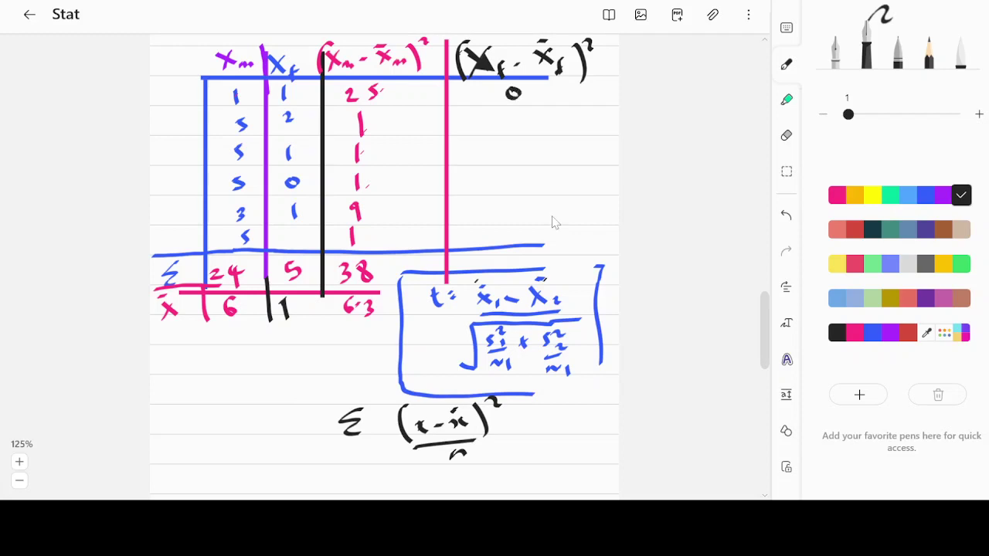
pyautogui.moveTo(505, 114); pyautogui.dragTo(504, 133)
pyautogui.moveTo(504, 147); pyautogui.dragTo(502, 147)
pyautogui.moveTo(506, 176); pyautogui.dragTo(505, 193)
pyautogui.moveTo(504, 210); pyautogui.dragTo(501, 211)
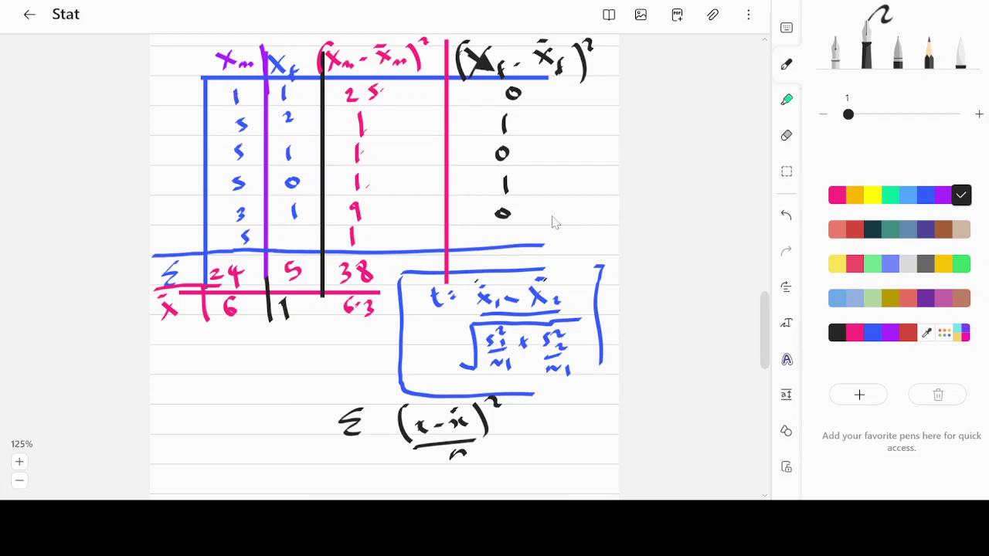
pyautogui.moveTo(502, 252); pyautogui.dragTo(521, 263)
pyautogui.moveTo(503, 279)
pyautogui.mouseDown()
pyautogui.moveTo(533, 287)
pyautogui.moveTo(530, 302)
pyautogui.mouseUp()
# - Finish 0.4 under the total, then write t = x̄1 − x̄2 below the Σ formula
pyautogui.click(515, 285)
pyautogui.scroll(-4, 553, 222)
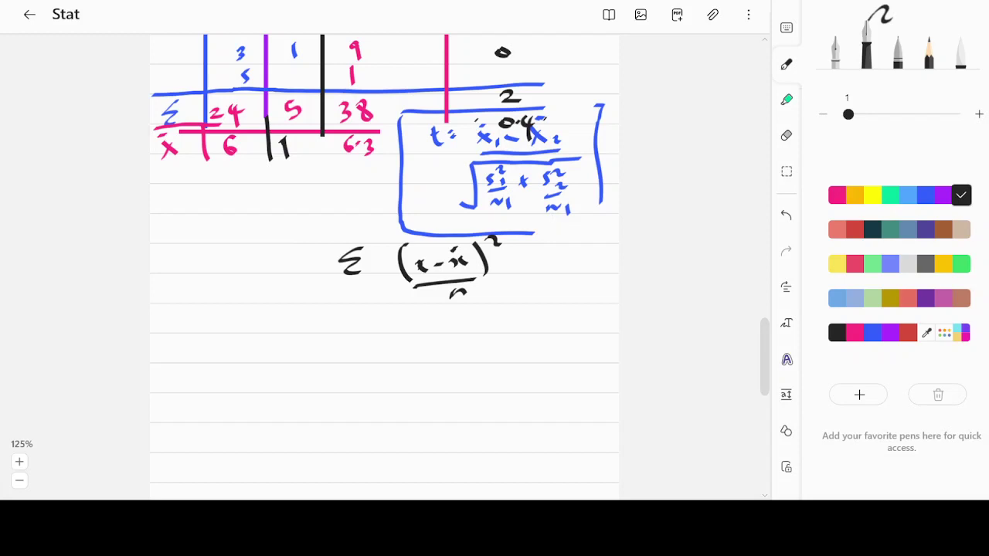
pyautogui.moveTo(218, 306)
pyautogui.mouseDown()
pyautogui.moveTo(233, 334)
pyautogui.moveTo(254, 319)
pyautogui.mouseUp()
pyautogui.moveTo(251, 323)
pyautogui.mouseDown()
pyautogui.moveTo(313, 327)
pyautogui.moveTo(297, 331)
pyautogui.mouseUp()
pyautogui.moveTo(291, 305)
pyautogui.mouseDown()
pyautogui.moveTo(305, 304)
pyautogui.moveTo(323, 333)
pyautogui.moveTo(407, 327)
pyautogui.mouseUp()
pyautogui.moveTo(400, 309)
pyautogui.mouseDown()
pyautogui.moveTo(389, 332)
pyautogui.moveTo(402, 299)
pyautogui.moveTo(421, 331)
pyautogui.mouseUp()
pyautogui.click(444, 325)
# - Add the fraction bar and denominator √(s1²/n1 + s2²/n2) under x̄1 − x̄2
pyautogui.moveTo(292, 338)
pyautogui.mouseDown()
pyautogui.moveTo(442, 335)
pyautogui.moveTo(304, 354)
pyautogui.moveTo(303, 414)
pyautogui.moveTo(286, 411)
pyautogui.mouseUp()
pyautogui.moveTo(325, 372)
pyautogui.mouseDown()
pyautogui.moveTo(315, 385)
pyautogui.moveTo(332, 386)
pyautogui.moveTo(341, 367)
pyautogui.moveTo(340, 414)
pyautogui.mouseUp()
pyautogui.moveTo(360, 374)
pyautogui.mouseDown()
pyautogui.moveTo(396, 381)
pyautogui.moveTo(417, 368)
pyautogui.moveTo(422, 390)
pyautogui.mouseUp()
pyautogui.moveTo(394, 400); pyautogui.dragTo(425, 397)
pyautogui.moveTo(403, 417); pyautogui.dragTo(429, 422)
pyautogui.moveTo(414, 346)
pyautogui.mouseDown()
pyautogui.moveTo(431, 343)
pyautogui.moveTo(444, 357)
pyautogui.mouseUp()
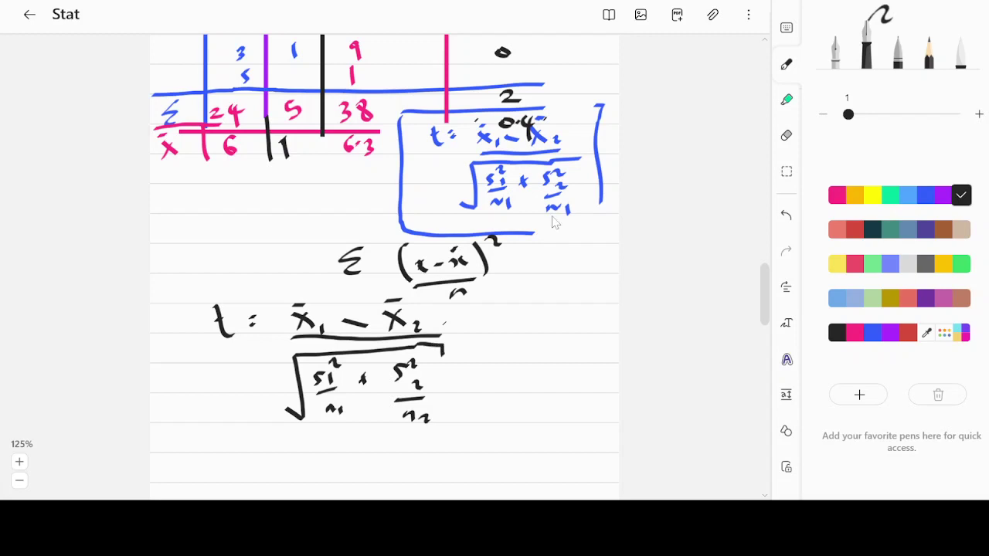
pyautogui.scroll(-2, 552, 209)
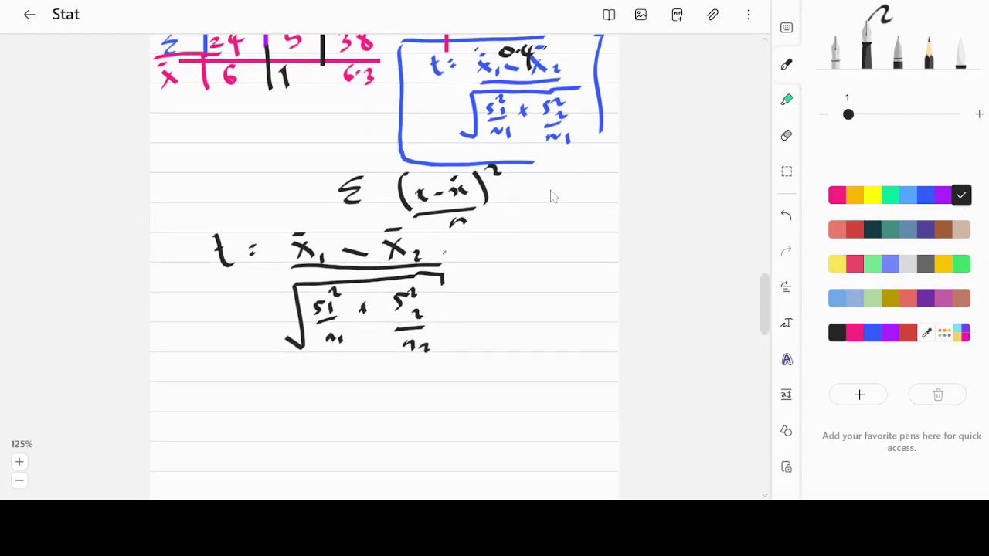
# - Write t = 6 − 1 with its fraction bar below the general formula
pyautogui.moveTo(217, 384)
pyautogui.mouseDown()
pyautogui.moveTo(230, 411)
pyautogui.moveTo(226, 392)
pyautogui.mouseUp()
pyautogui.moveTo(246, 389); pyautogui.dragTo(252, 393)
pyautogui.moveTo(248, 395); pyautogui.dragTo(255, 397)
pyautogui.moveTo(331, 377)
pyautogui.mouseDown()
pyautogui.moveTo(324, 386)
pyautogui.moveTo(379, 385)
pyautogui.mouseUp()
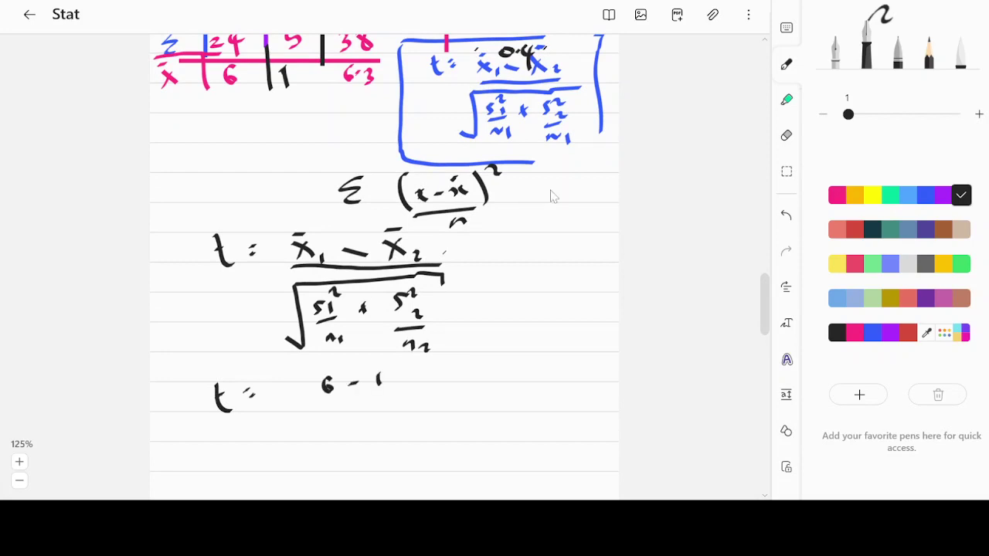
pyautogui.moveTo(316, 403)
pyautogui.mouseDown()
pyautogui.moveTo(403, 398)
pyautogui.moveTo(318, 412)
pyautogui.moveTo(312, 456)
pyautogui.mouseUp()
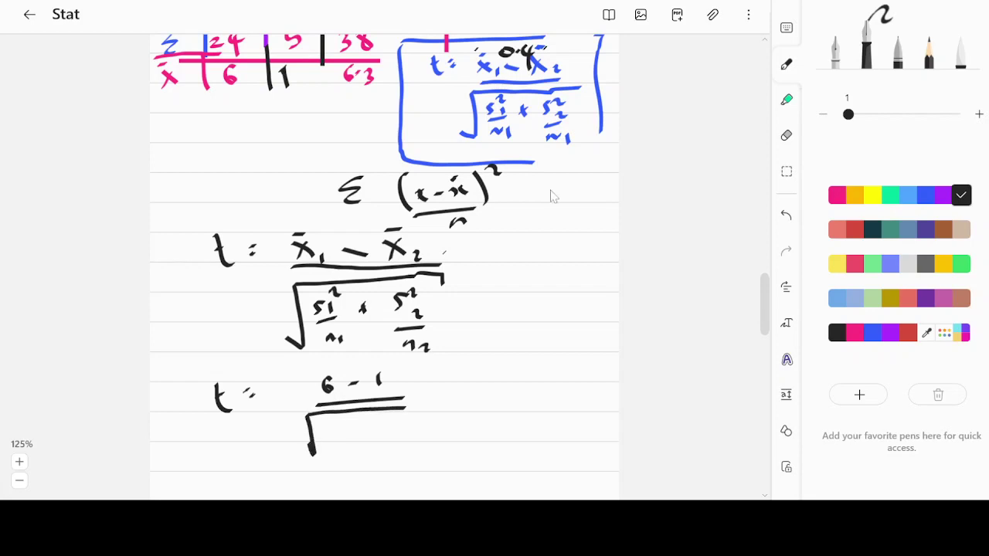
pyautogui.scroll(3, 551, 195)
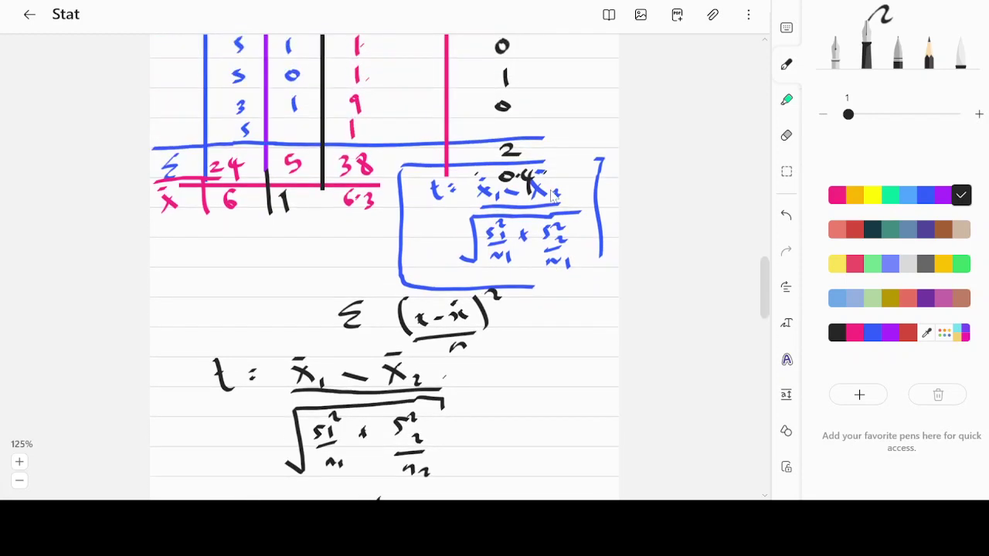
pyautogui.scroll(-5, 551, 195)
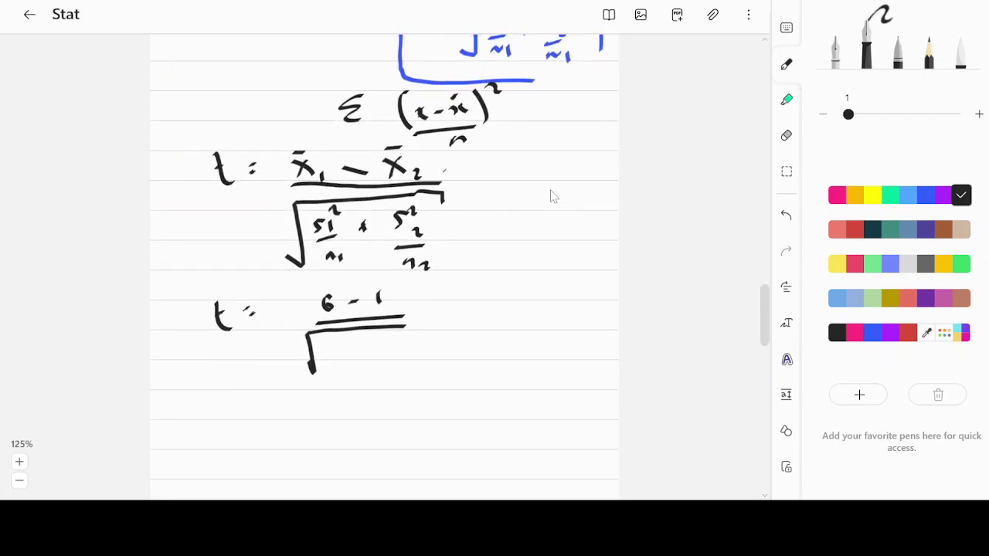
# - Write the denominator √(6.3/6 + 0.4/5), checking the table values above
pyautogui.moveTo(299, 359); pyautogui.dragTo(312, 372)
pyautogui.moveTo(343, 335)
pyautogui.mouseDown()
pyautogui.moveTo(335, 347)
pyautogui.moveTo(370, 354)
pyautogui.moveTo(353, 377)
pyautogui.mouseUp()
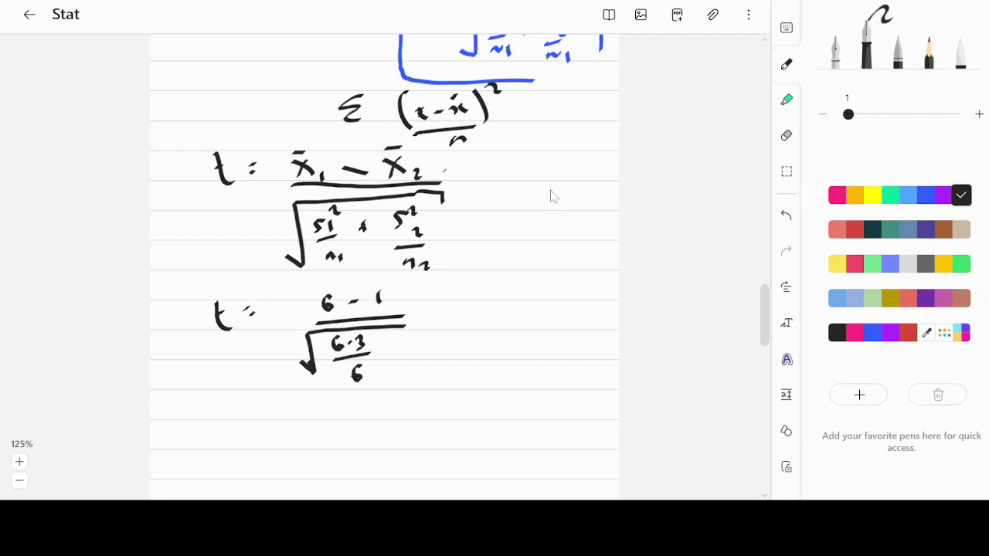
pyautogui.moveTo(388, 340); pyautogui.dragTo(390, 355)
pyautogui.scroll(2, 550, 196)
pyautogui.scroll(1, 551, 196)
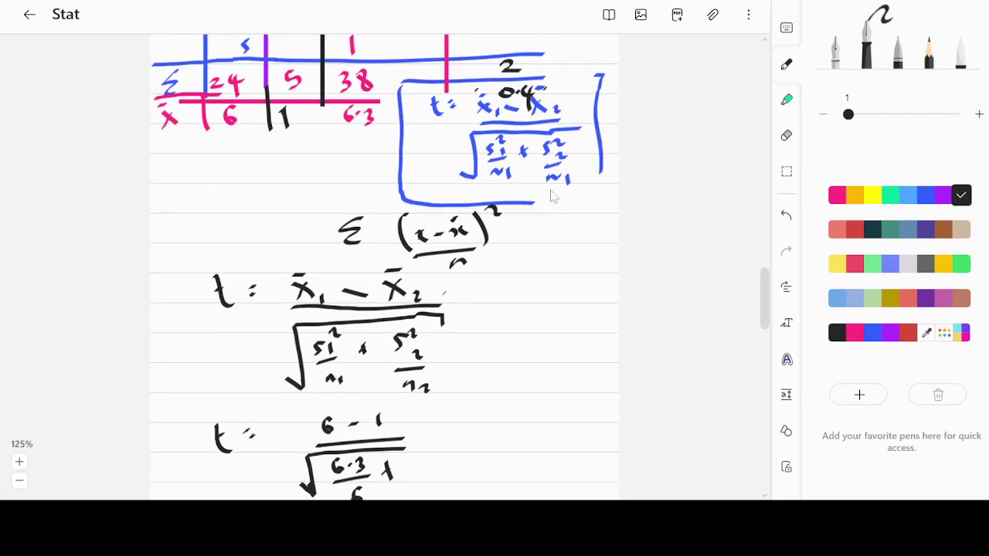
pyautogui.scroll(3, 551, 196)
pyautogui.scroll(-5, 551, 196)
pyautogui.scroll(-2, 550, 196)
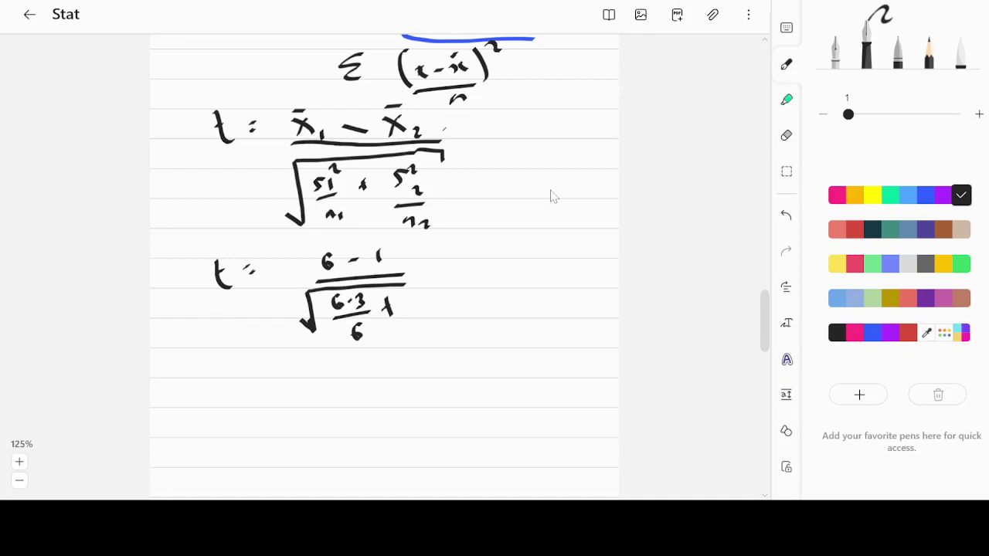
pyautogui.moveTo(417, 301)
pyautogui.mouseDown()
pyautogui.moveTo(441, 313)
pyautogui.moveTo(433, 336)
pyautogui.moveTo(410, 284)
pyautogui.moveTo(466, 294)
pyautogui.mouseUp()
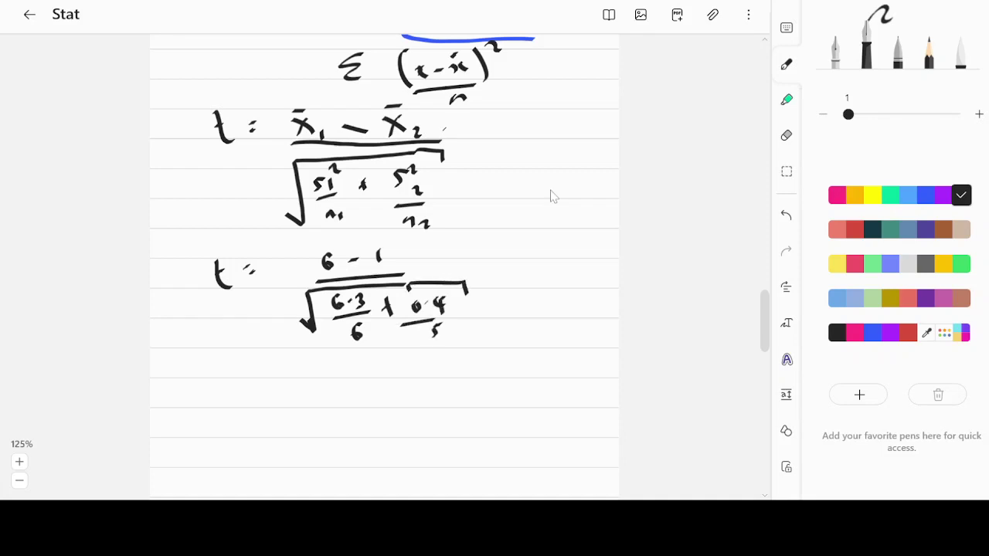
# - Switch to blue ink and write t = 5/√(1.05 + 0.08)
pyautogui.click(925, 195)
pyautogui.moveTo(412, 352); pyautogui.dragTo(437, 336)
pyautogui.scroll(-3, 354, 367)
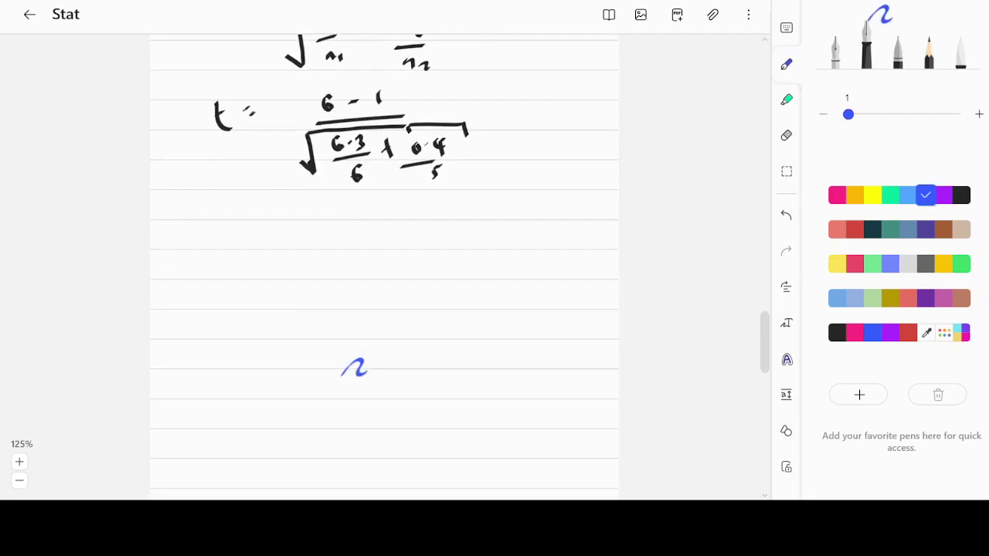
pyautogui.moveTo(211, 226)
pyautogui.mouseDown()
pyautogui.moveTo(205, 249)
pyautogui.moveTo(222, 266)
pyautogui.mouseUp()
pyautogui.moveTo(248, 236); pyautogui.dragTo(262, 241)
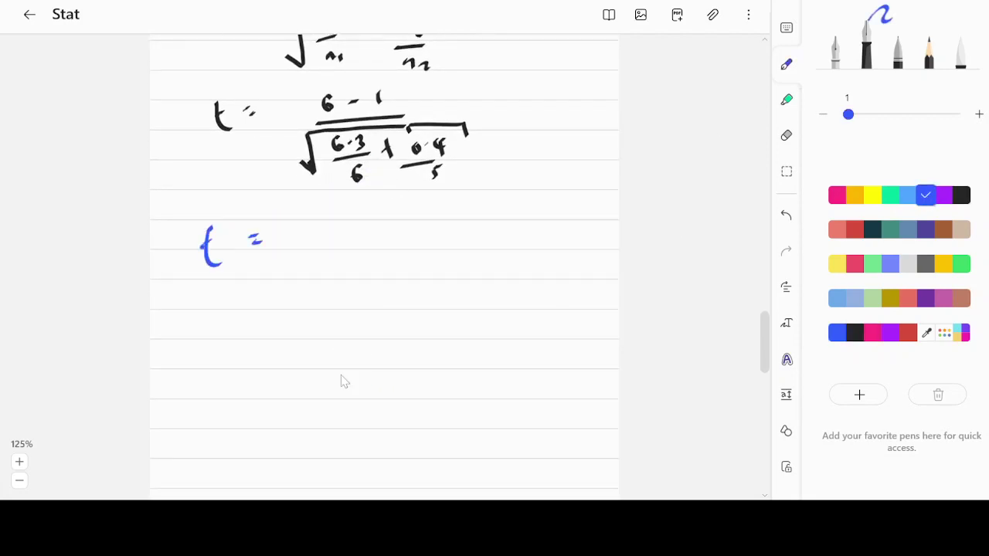
pyautogui.moveTo(339, 227)
pyautogui.mouseDown()
pyautogui.moveTo(348, 222)
pyautogui.moveTo(341, 238)
pyautogui.moveTo(407, 247)
pyautogui.moveTo(326, 269)
pyautogui.moveTo(315, 339)
pyautogui.moveTo(294, 323)
pyautogui.mouseUp()
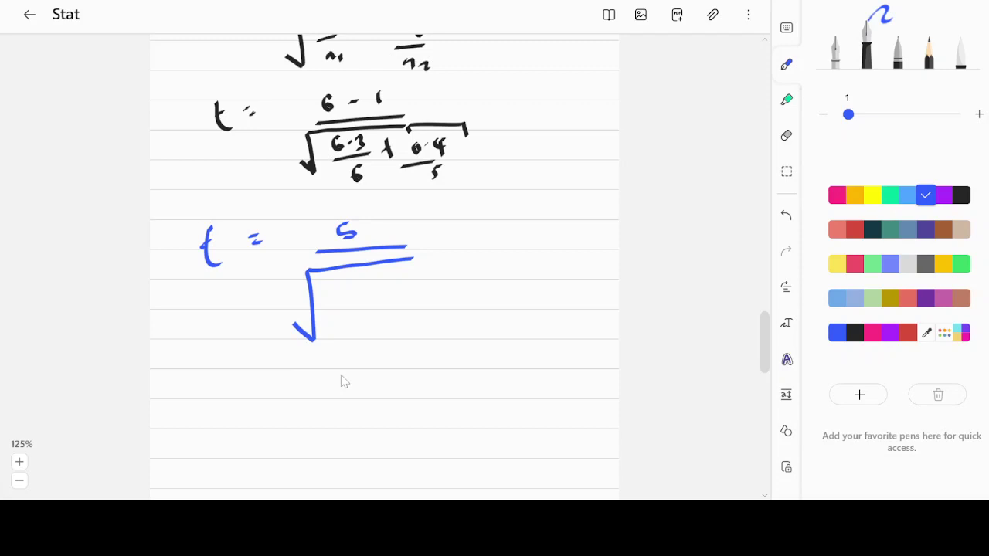
pyautogui.click(341, 302)
pyautogui.moveTo(331, 294)
pyautogui.mouseDown()
pyautogui.moveTo(331, 311)
pyautogui.moveTo(351, 296)
pyautogui.moveTo(384, 310)
pyautogui.mouseUp()
pyautogui.moveTo(381, 301); pyautogui.dragTo(389, 300)
pyautogui.moveTo(410, 298)
pyautogui.mouseDown()
pyautogui.moveTo(447, 288)
pyautogui.moveTo(464, 257)
pyautogui.moveTo(473, 288)
pyautogui.mouseUp()
pyautogui.click(421, 300)
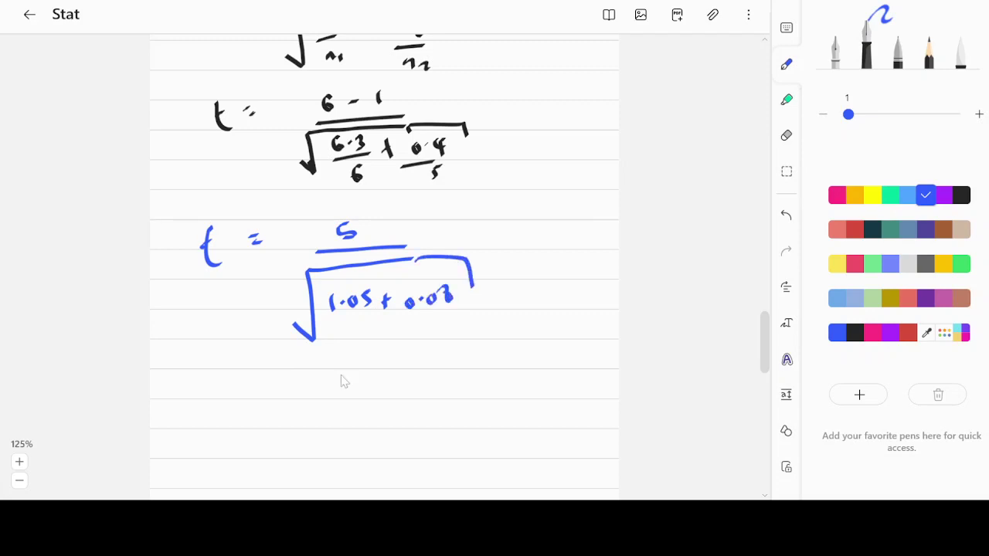
# - Write the next line t = 5/√1.13
pyautogui.moveTo(205, 351); pyautogui.dragTo(209, 378)
pyautogui.moveTo(200, 363); pyautogui.dragTo(253, 357)
pyautogui.moveTo(248, 366); pyautogui.dragTo(255, 364)
pyautogui.moveTo(336, 347)
pyautogui.mouseDown()
pyautogui.moveTo(349, 345)
pyautogui.moveTo(333, 357)
pyautogui.moveTo(371, 366)
pyautogui.mouseUp()
pyautogui.moveTo(315, 382)
pyautogui.mouseDown()
pyautogui.moveTo(387, 378)
pyautogui.moveTo(296, 414)
pyautogui.mouseUp()
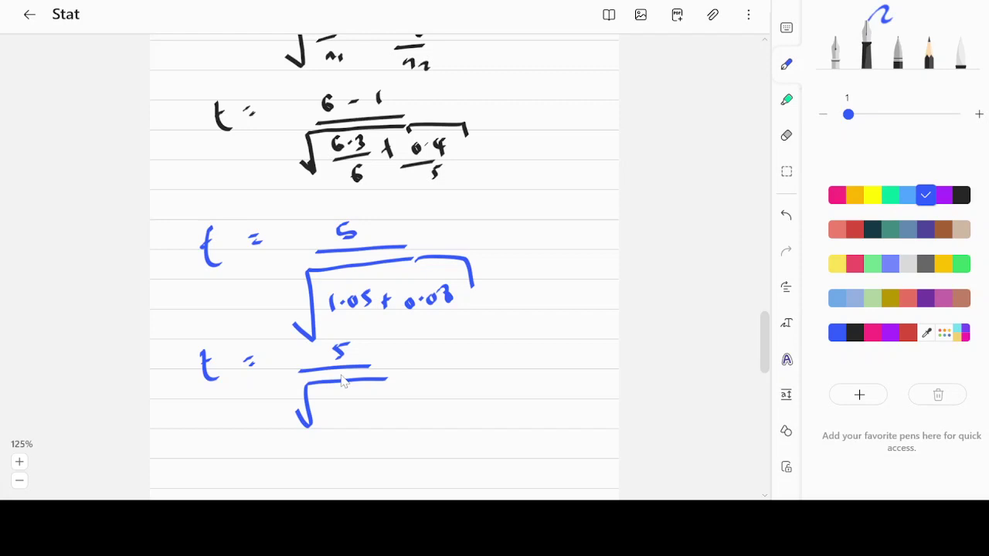
pyautogui.click(346, 401)
pyautogui.moveTo(338, 394)
pyautogui.mouseDown()
pyautogui.moveTo(335, 410)
pyautogui.moveTo(374, 388)
pyautogui.moveTo(371, 403)
pyautogui.mouseUp()
# - Continue with = 5/1.06 and write the result line t = 4.7…
pyautogui.moveTo(404, 346); pyautogui.dragTo(417, 360)
pyautogui.moveTo(493, 334); pyautogui.dragTo(477, 354)
pyautogui.moveTo(455, 364); pyautogui.dragTo(492, 361)
pyautogui.moveTo(463, 386)
pyautogui.mouseDown()
pyautogui.moveTo(462, 404)
pyautogui.moveTo(503, 390)
pyautogui.mouseUp()
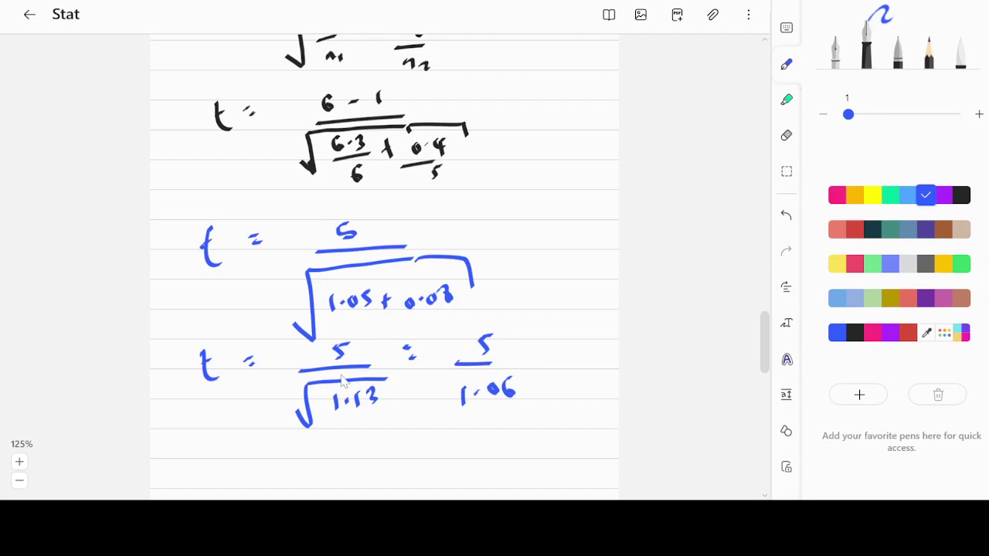
pyautogui.moveTo(264, 423)
pyautogui.mouseDown()
pyautogui.moveTo(273, 461)
pyautogui.moveTo(309, 439)
pyautogui.moveTo(310, 448)
pyautogui.mouseUp()
pyautogui.moveTo(338, 431)
pyautogui.mouseDown()
pyautogui.moveTo(353, 452)
pyautogui.moveTo(345, 462)
pyautogui.mouseUp()
pyautogui.moveTo(368, 434)
pyautogui.mouseDown()
pyautogui.moveTo(383, 454)
pyautogui.moveTo(409, 452)
pyautogui.mouseUp()
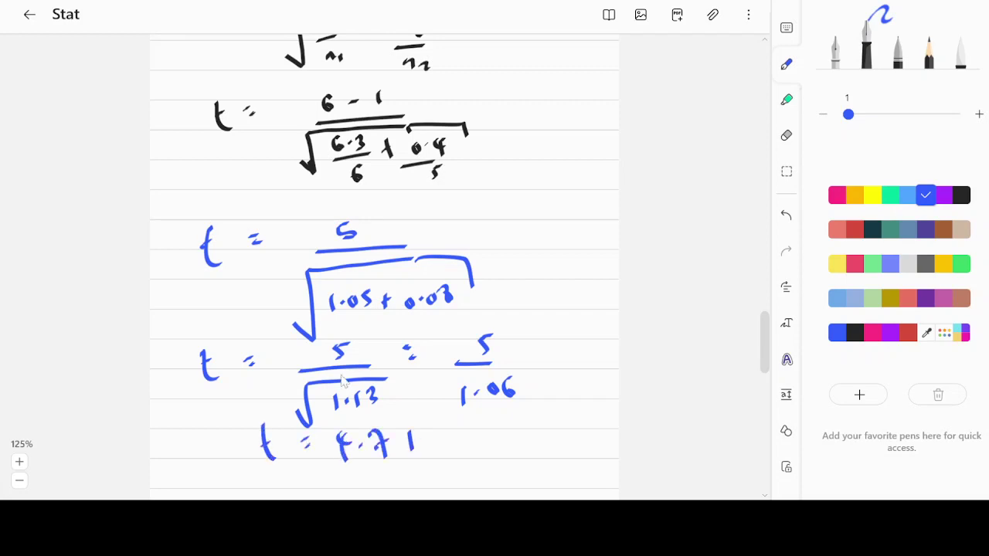
# - Correct the result to 4.72 and write 't value = 4.72' below it
pyautogui.moveTo(401, 432); pyautogui.dragTo(423, 453)
pyautogui.scroll(-2, 342, 380)
pyautogui.scroll(-1, 342, 380)
pyautogui.scroll(-1, 344, 380)
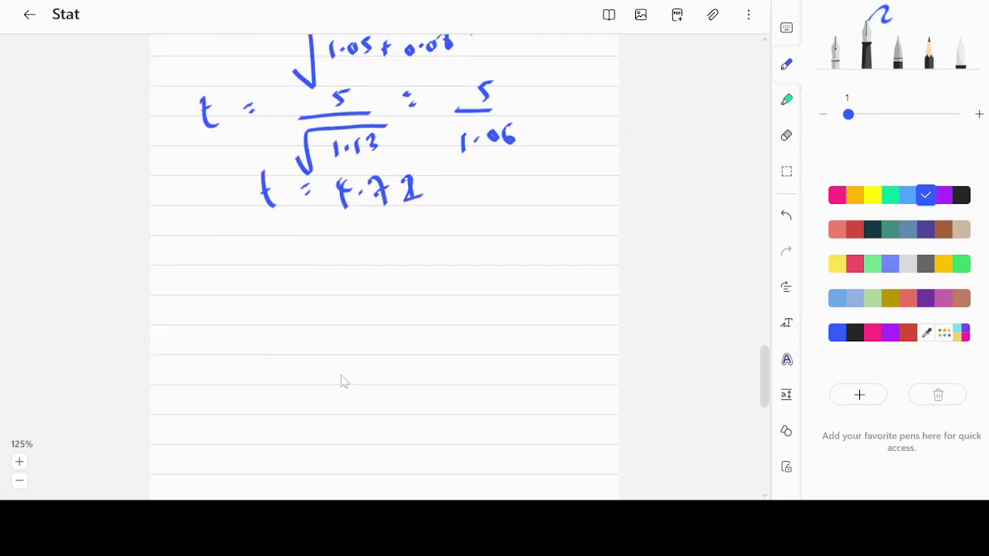
pyautogui.moveTo(193, 230); pyautogui.dragTo(210, 267)
pyautogui.moveTo(189, 258)
pyautogui.mouseDown()
pyautogui.moveTo(237, 266)
pyautogui.moveTo(327, 244)
pyautogui.moveTo(381, 247)
pyautogui.moveTo(379, 261)
pyautogui.mouseUp()
pyautogui.moveTo(389, 246); pyautogui.dragTo(392, 250)
pyautogui.moveTo(410, 229); pyautogui.dragTo(404, 259)
pyautogui.moveTo(429, 237); pyautogui.dragTo(445, 251)
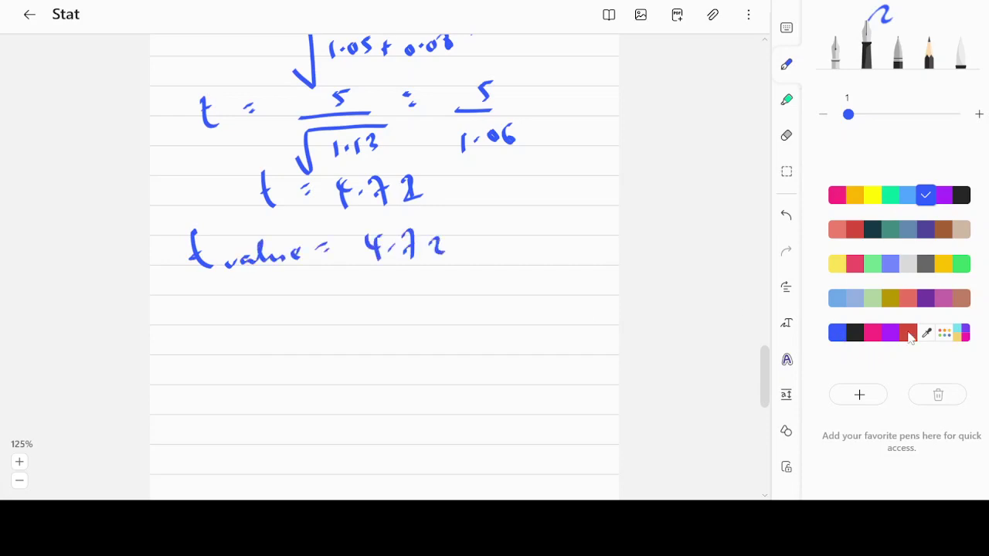
# - Enclose the t value in a shape-corrected oval and switch back to black ink
pyautogui.click(786, 431)
pyautogui.moveTo(467, 221); pyautogui.dragTo(547, 228)
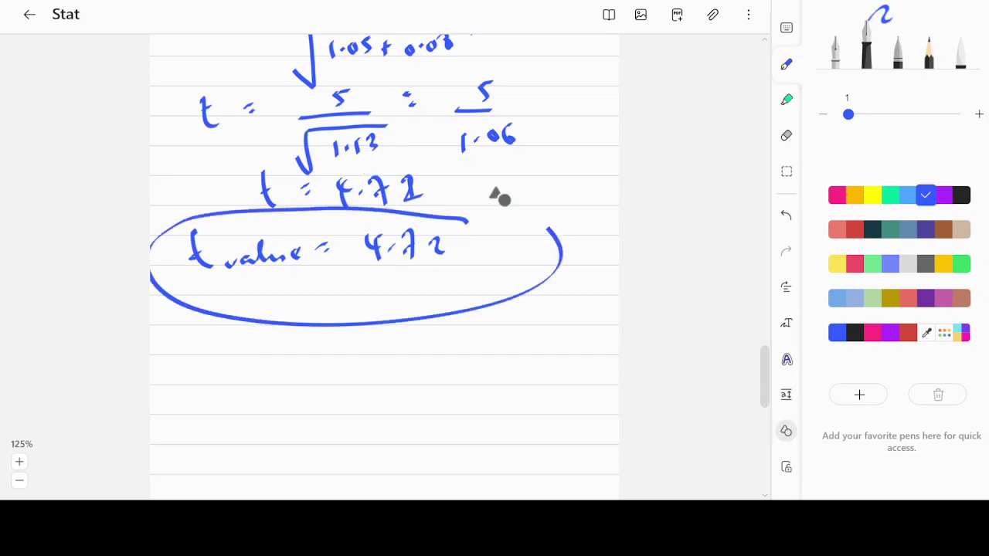
pyautogui.click(787, 433)
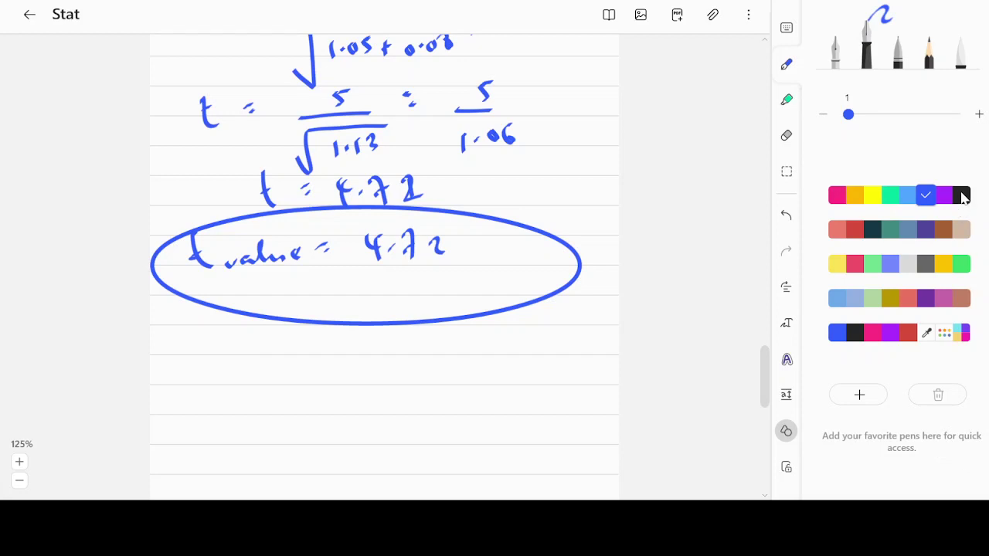
pyautogui.click(961, 196)
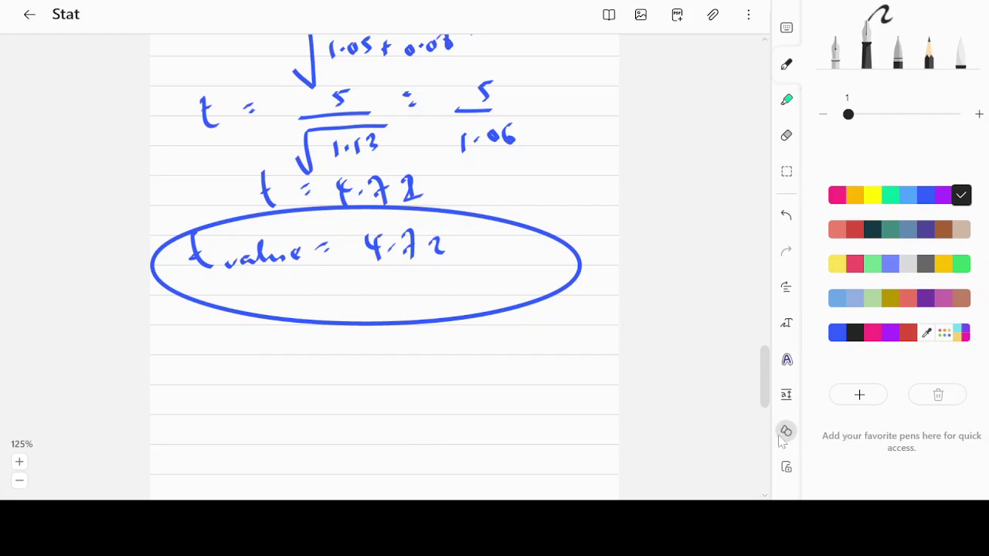
# - Write df = n1 + n2 − 2 below the circled t value
pyautogui.moveTo(310, 398); pyautogui.dragTo(334, 395)
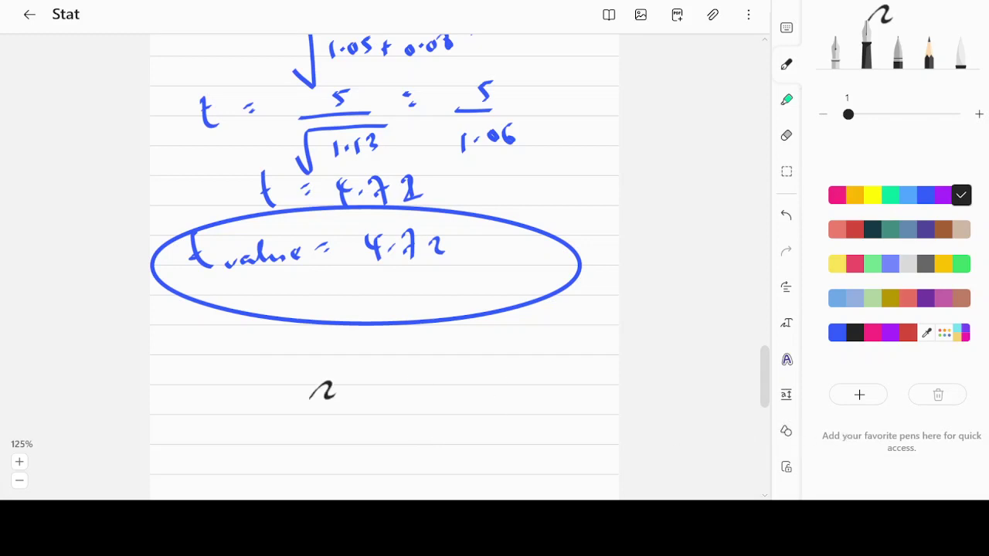
pyautogui.moveTo(238, 344); pyautogui.dragTo(236, 371)
pyautogui.moveTo(250, 360)
pyautogui.mouseDown()
pyautogui.moveTo(258, 348)
pyautogui.moveTo(260, 384)
pyautogui.mouseUp()
pyautogui.moveTo(279, 349)
pyautogui.mouseDown()
pyautogui.moveTo(293, 355)
pyautogui.moveTo(337, 336)
pyautogui.moveTo(362, 358)
pyautogui.moveTo(382, 354)
pyautogui.mouseUp()
pyautogui.click(360, 349)
pyautogui.moveTo(377, 347)
pyautogui.mouseDown()
pyautogui.moveTo(428, 343)
pyautogui.moveTo(450, 355)
pyautogui.moveTo(501, 333)
pyautogui.mouseUp()
pyautogui.moveTo(511, 327)
pyautogui.mouseDown()
pyautogui.moveTo(528, 338)
pyautogui.moveTo(564, 325)
pyautogui.mouseUp()
# - Substitute 6 + 5 − 2 = 9, then bring up the statistical tables PDF
pyautogui.moveTo(319, 386); pyautogui.dragTo(375, 391)
pyautogui.moveTo(386, 380)
pyautogui.mouseDown()
pyautogui.moveTo(386, 398)
pyautogui.moveTo(392, 388)
pyautogui.mouseUp()
pyautogui.moveTo(417, 376)
pyautogui.mouseDown()
pyautogui.moveTo(409, 393)
pyautogui.moveTo(499, 382)
pyautogui.mouseUp()
pyautogui.moveTo(375, 416); pyautogui.dragTo(383, 415)
pyautogui.moveTo(378, 421); pyautogui.dragTo(387, 419)
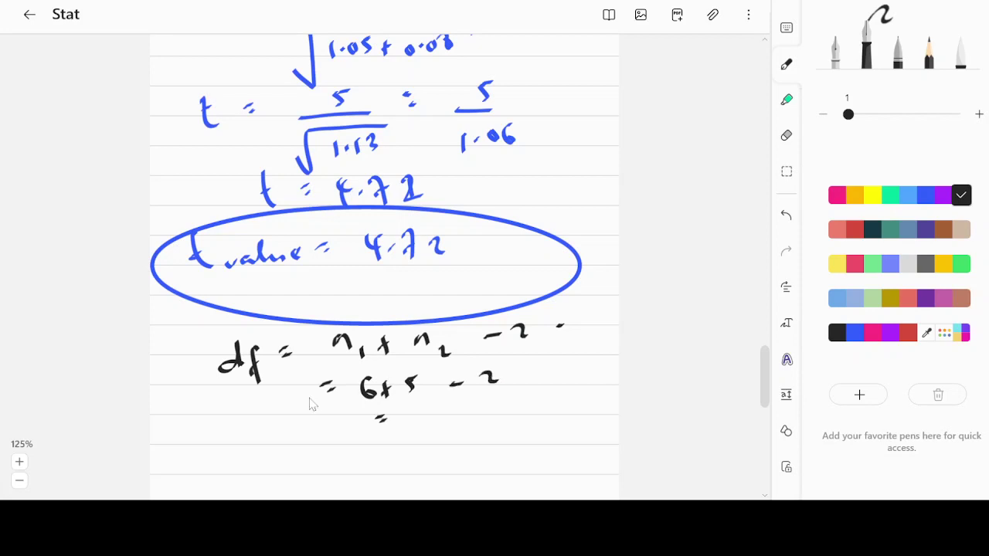
pyautogui.moveTo(423, 405)
pyautogui.mouseDown()
pyautogui.moveTo(416, 410)
pyautogui.moveTo(426, 435)
pyautogui.mouseUp()
pyautogui.moveTo(553, 513)
pyautogui.click(543, 487)
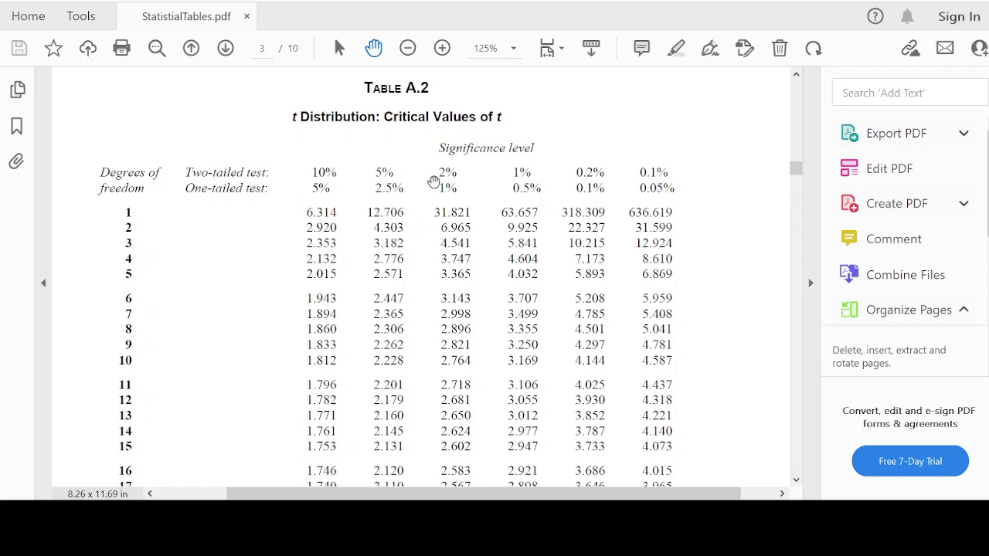
# - Read Table A.2's critical t values in the PDF, then return to the Stat note
pyautogui.scroll(-1, 382, 162)
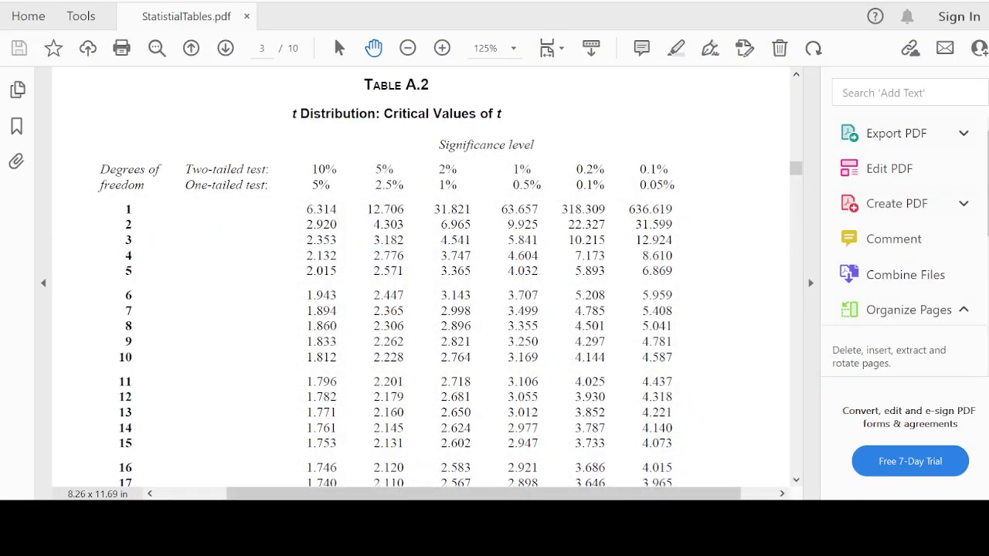
pyautogui.moveTo(627, 526)
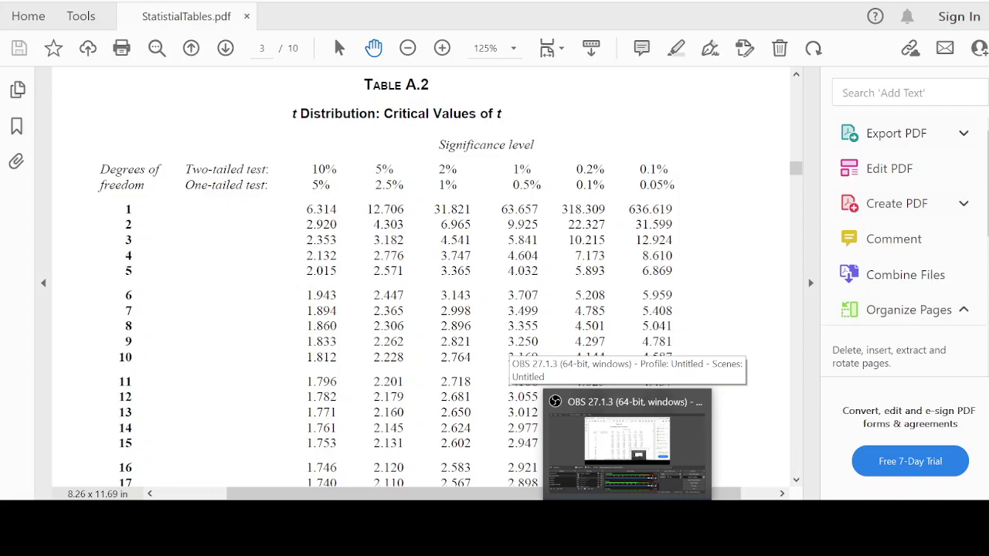
pyautogui.click(640, 526)
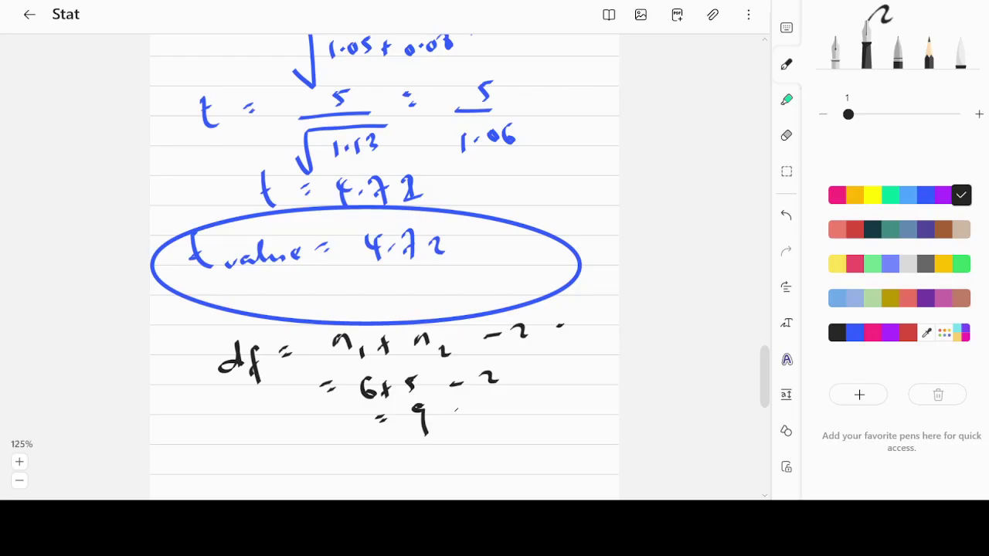
# - Scroll up to the hypotheses and write μ1 > μ2 beside the H1 line
pyautogui.scroll(5, 410, 189)
pyautogui.scroll(5, 410, 190)
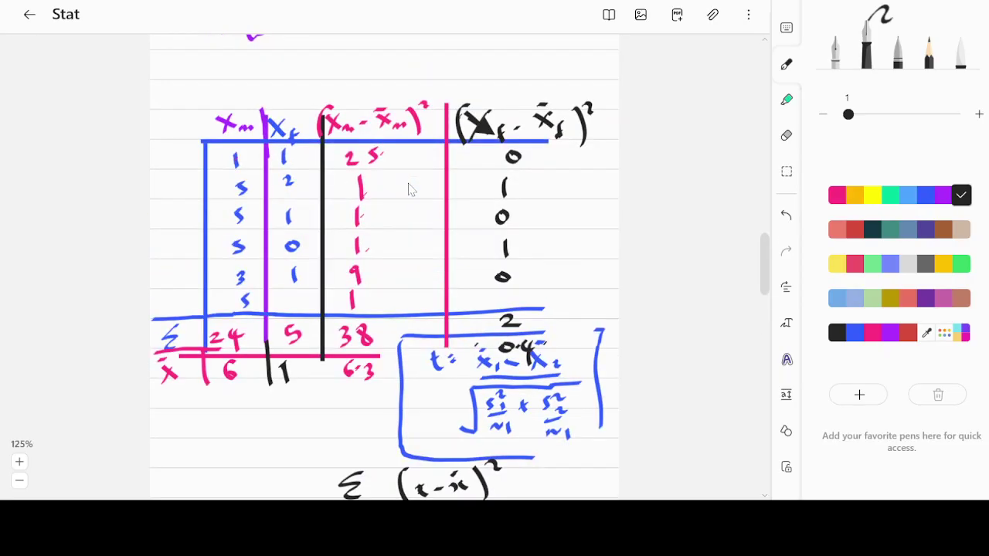
pyautogui.scroll(2, 410, 190)
pyautogui.scroll(2, 410, 189)
pyautogui.scroll(2, 410, 189)
pyautogui.scroll(2, 410, 189)
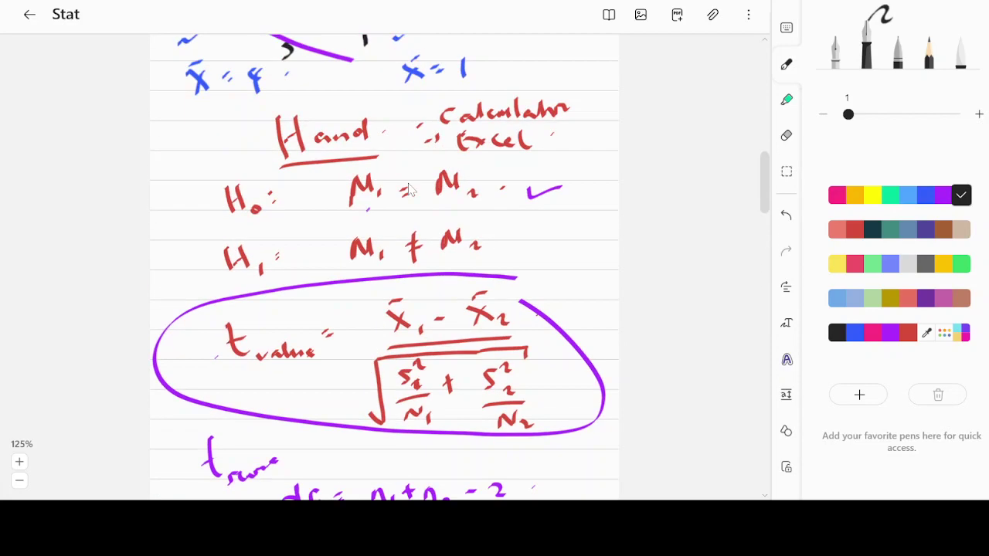
pyautogui.scroll(-3, 410, 189)
pyautogui.scroll(4, 410, 189)
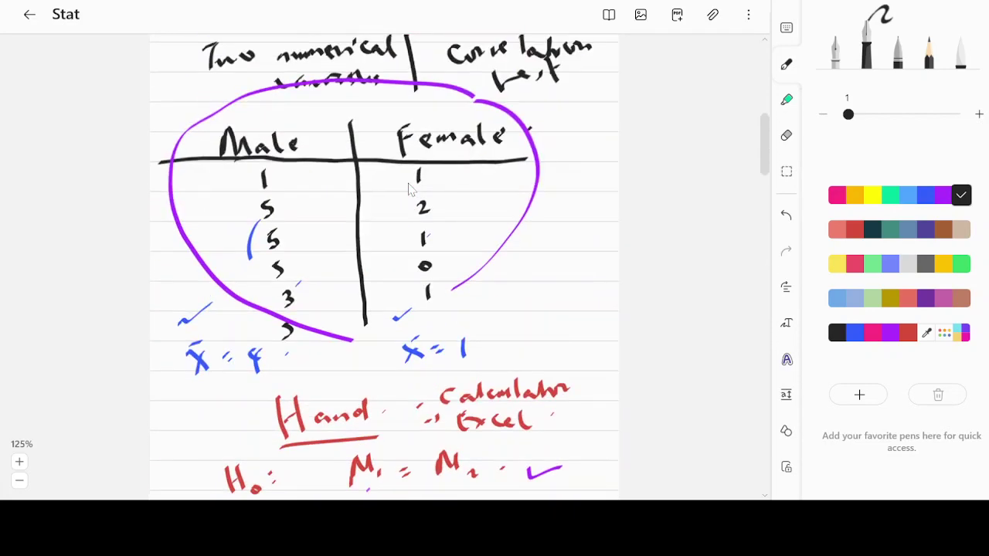
pyautogui.scroll(-5, 410, 189)
pyautogui.scroll(-1, 409, 189)
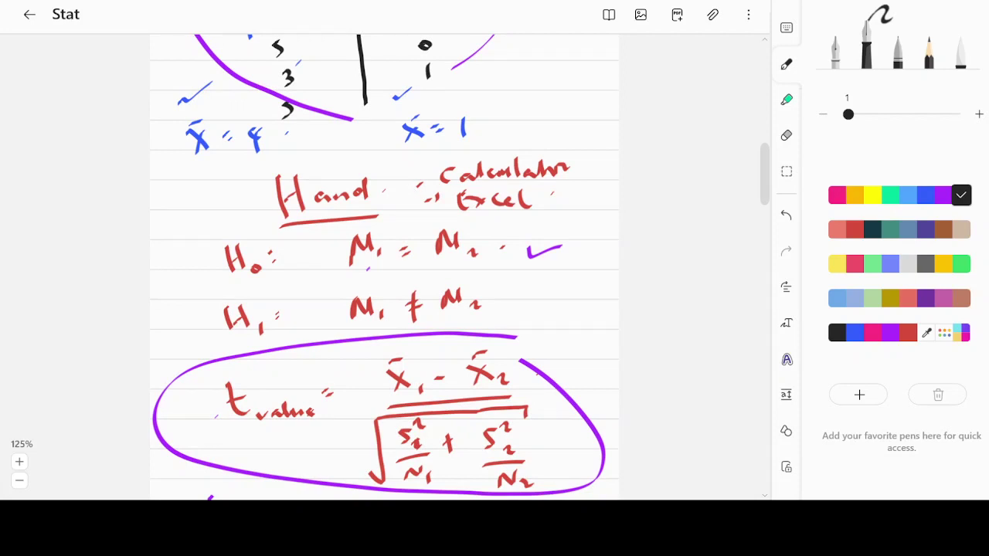
pyautogui.moveTo(466, 271)
pyautogui.mouseDown()
pyautogui.moveTo(546, 281)
pyautogui.moveTo(567, 295)
pyautogui.moveTo(596, 276)
pyautogui.moveTo(616, 293)
pyautogui.mouseUp()
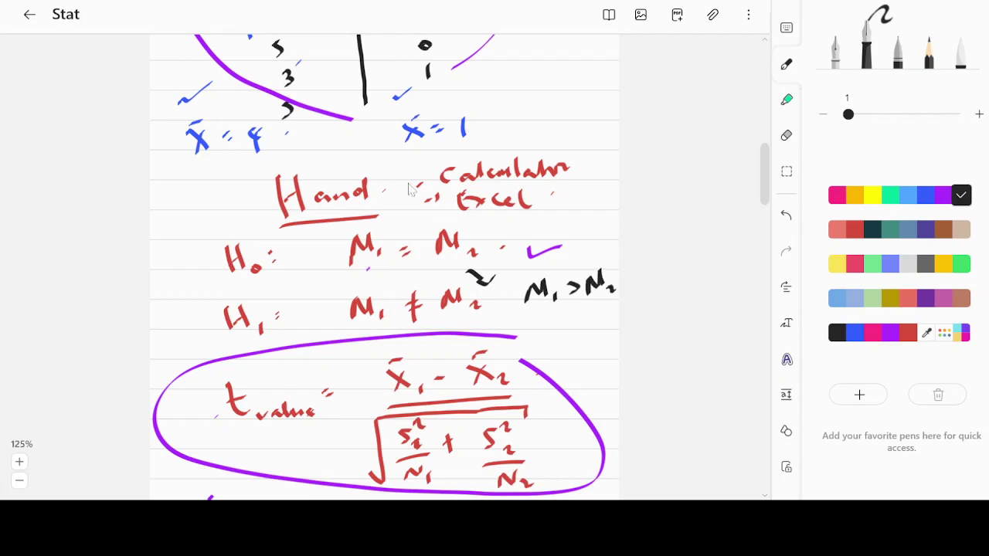
# - Scroll back down to the df = 9 working
pyautogui.scroll(-10, 353, 283)
pyautogui.scroll(-10, 353, 282)
pyautogui.scroll(-2, 350, 282)
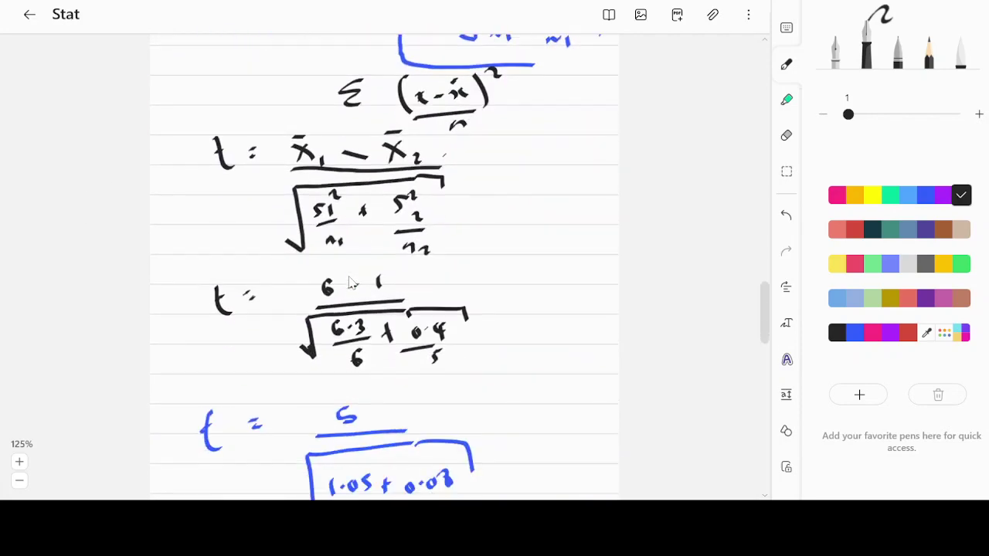
pyautogui.scroll(-9, 349, 282)
pyautogui.scroll(-8, 349, 283)
pyautogui.scroll(-2, 347, 281)
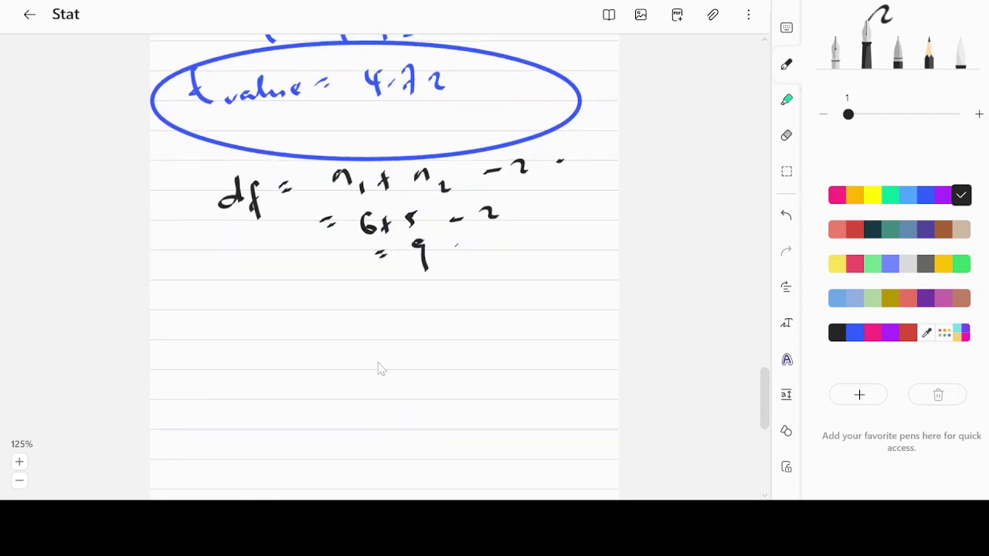
# - Write 't table = 2.262' under df = 9, reading the value from the PDF's t table
pyautogui.moveTo(220, 275)
pyautogui.mouseDown()
pyautogui.moveTo(239, 317)
pyautogui.moveTo(296, 312)
pyautogui.mouseUp()
pyautogui.moveTo(293, 296); pyautogui.dragTo(317, 312)
pyautogui.moveTo(339, 299); pyautogui.dragTo(347, 300)
pyautogui.moveTo(339, 306); pyautogui.dragTo(349, 306)
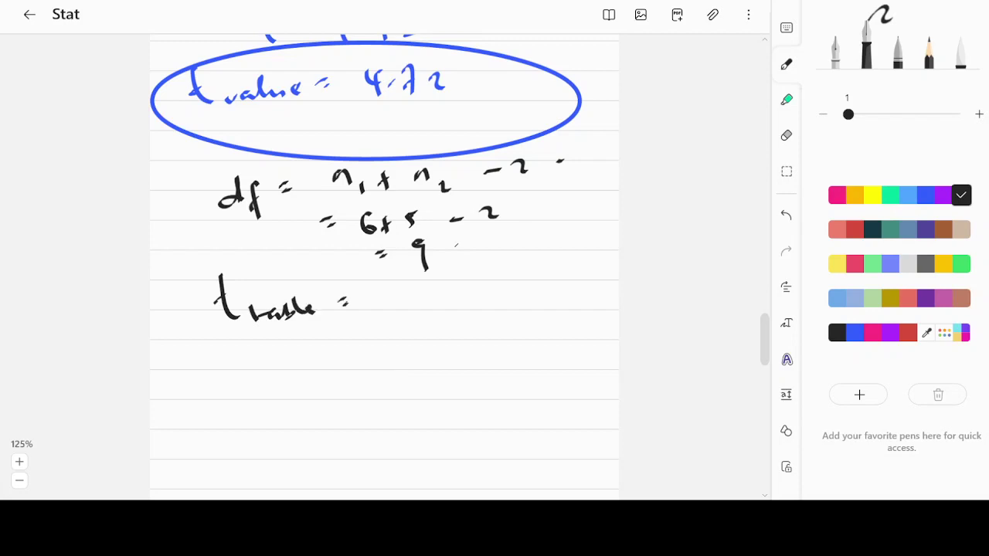
pyautogui.hotkey('alt', 'Tab')
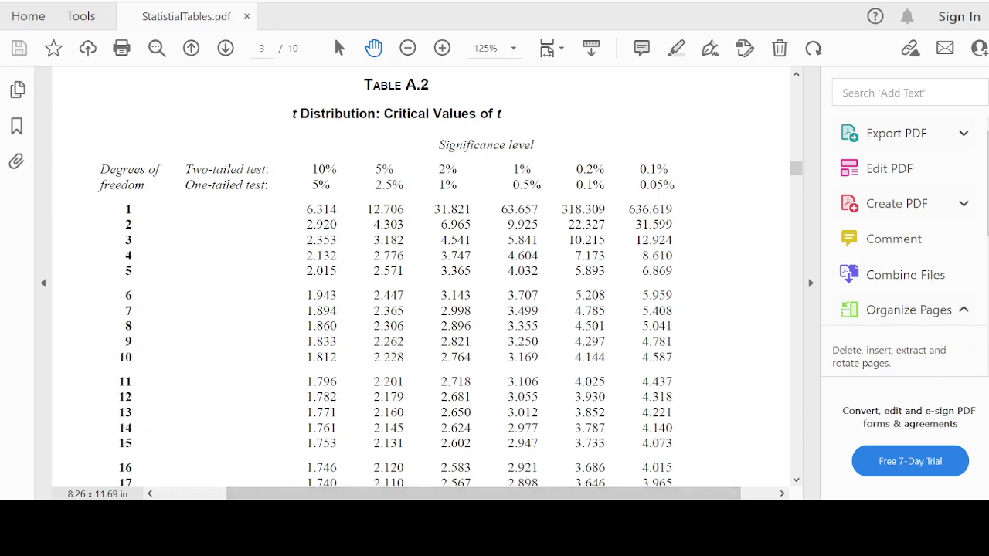
pyautogui.hotkey('alt', 'Tab')
pyautogui.click(429, 294)
pyautogui.moveTo(405, 292)
pyautogui.mouseDown()
pyautogui.moveTo(419, 304)
pyautogui.moveTo(451, 302)
pyautogui.mouseUp()
pyautogui.moveTo(479, 283)
pyautogui.mouseDown()
pyautogui.moveTo(468, 301)
pyautogui.moveTo(506, 302)
pyautogui.mouseUp()
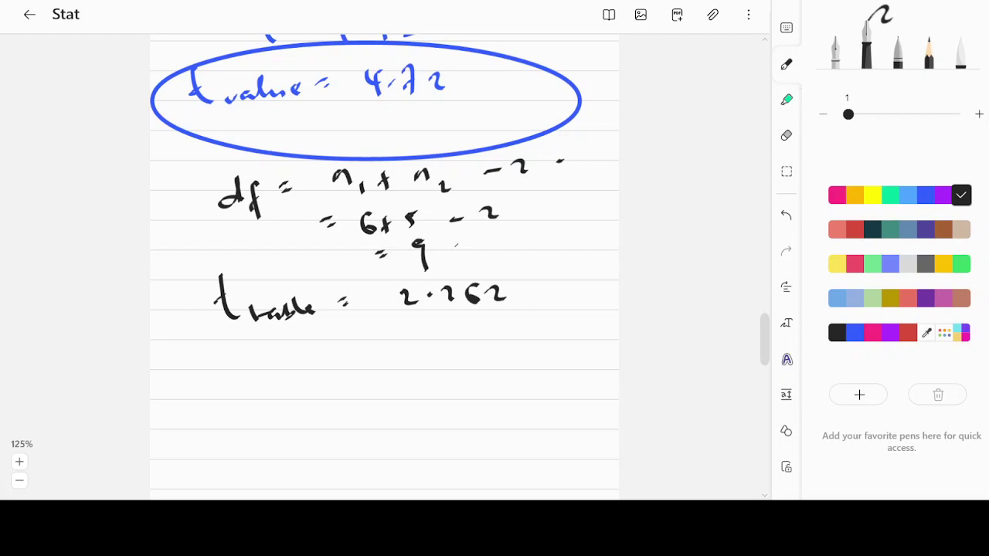
# - In purple, write the comparison 't value (4.72) > t table (2.262)'
pyautogui.click(943, 196)
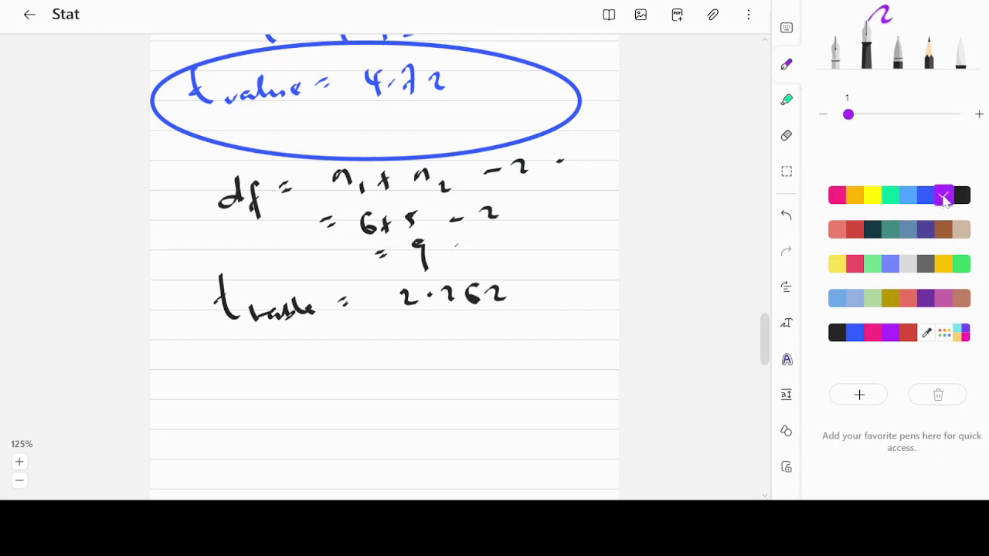
pyautogui.moveTo(204, 357)
pyautogui.mouseDown()
pyautogui.moveTo(225, 394)
pyautogui.moveTo(301, 374)
pyautogui.moveTo(318, 391)
pyautogui.mouseUp()
pyautogui.moveTo(357, 368)
pyautogui.mouseDown()
pyautogui.moveTo(346, 377)
pyautogui.moveTo(375, 383)
pyautogui.moveTo(403, 370)
pyautogui.mouseUp()
pyautogui.moveTo(401, 337); pyautogui.dragTo(407, 377)
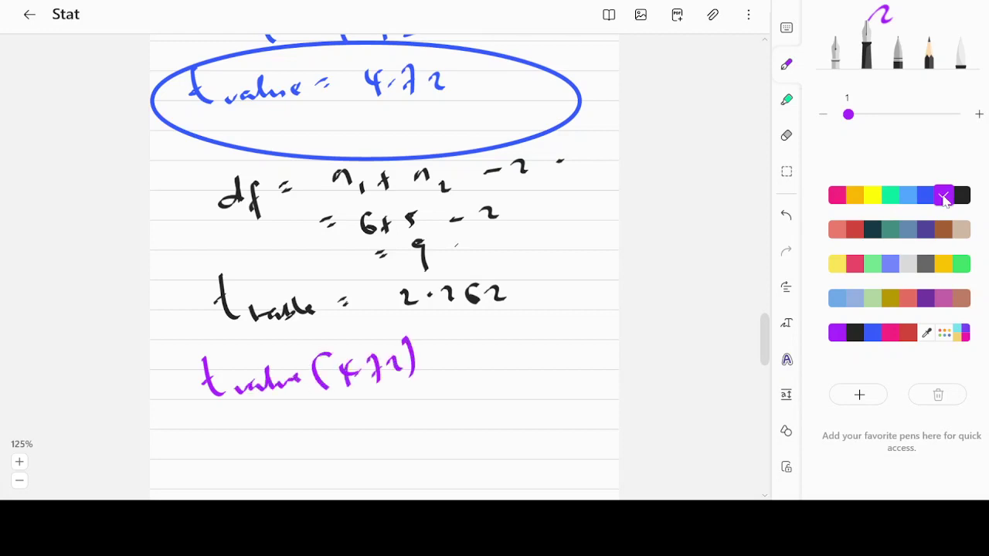
pyautogui.moveTo(445, 349); pyautogui.dragTo(447, 368)
pyautogui.rightClick(488, 337)
pyautogui.moveTo(488, 335)
pyautogui.mouseDown()
pyautogui.moveTo(501, 376)
pyautogui.moveTo(502, 344)
pyautogui.mouseUp()
pyautogui.moveTo(506, 368)
pyautogui.mouseDown()
pyautogui.moveTo(514, 386)
pyautogui.moveTo(553, 365)
pyautogui.moveTo(566, 372)
pyautogui.mouseUp()
pyautogui.moveTo(525, 329)
pyautogui.mouseDown()
pyautogui.moveTo(540, 320)
pyautogui.moveTo(532, 352)
pyautogui.mouseUp()
pyautogui.moveTo(540, 335)
pyautogui.mouseDown()
pyautogui.moveTo(547, 349)
pyautogui.moveTo(586, 343)
pyautogui.mouseUp()
pyautogui.moveTo(592, 331); pyautogui.dragTo(605, 345)
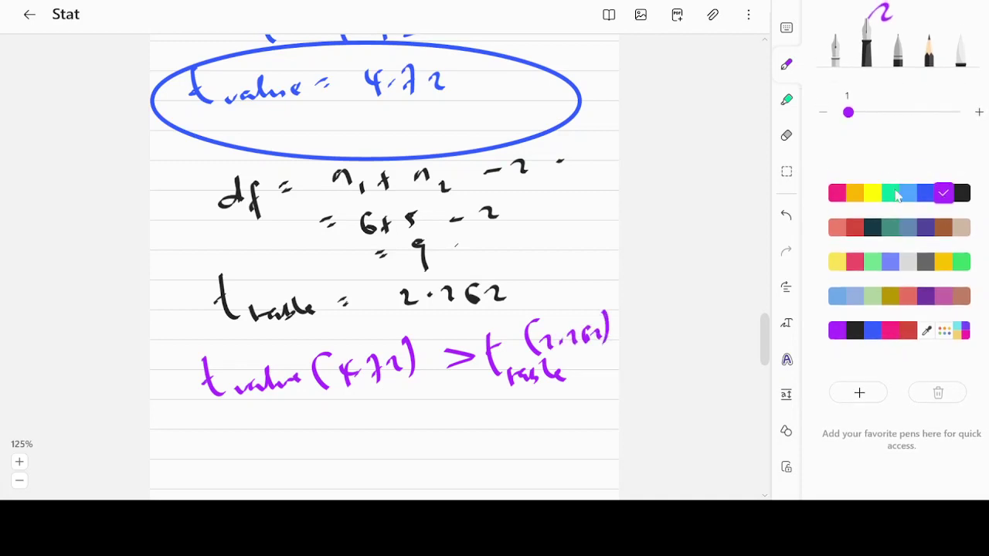
# - Write 'Reject H0' beneath the comparison with an arrow pointing down to it
pyautogui.scroll(-3, 390, 333)
pyautogui.scroll(-1, 389, 332)
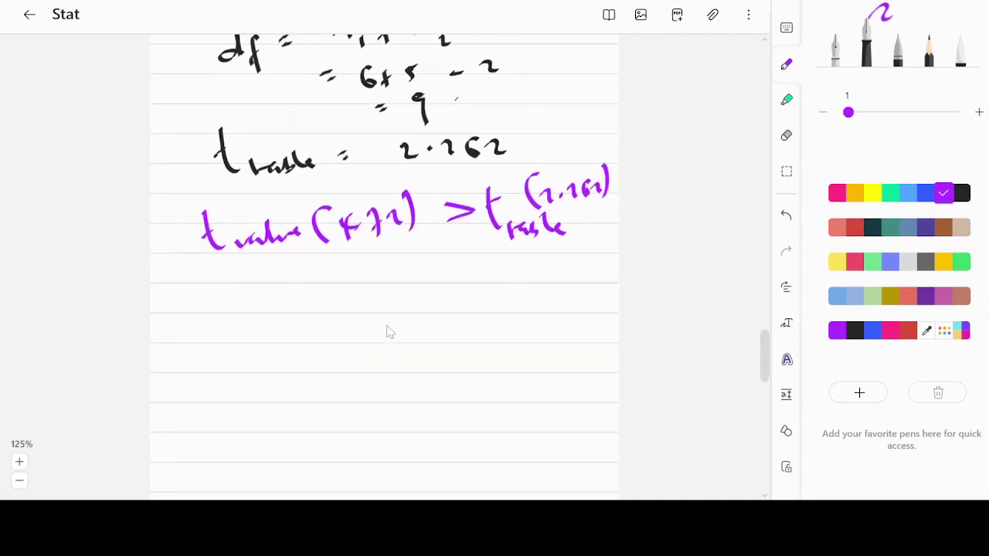
pyautogui.moveTo(336, 262)
pyautogui.mouseDown()
pyautogui.moveTo(332, 294)
pyautogui.moveTo(369, 295)
pyautogui.mouseUp()
pyautogui.moveTo(237, 309)
pyautogui.mouseDown()
pyautogui.moveTo(239, 352)
pyautogui.moveTo(277, 339)
pyautogui.mouseUp()
pyautogui.moveTo(292, 338)
pyautogui.mouseDown()
pyautogui.moveTo(294, 364)
pyautogui.moveTo(309, 331)
pyautogui.moveTo(340, 318)
pyautogui.moveTo(346, 329)
pyautogui.mouseUp()
pyautogui.moveTo(411, 292)
pyautogui.mouseDown()
pyautogui.moveTo(412, 336)
pyautogui.moveTo(437, 347)
pyautogui.mouseUp()
pyautogui.moveTo(451, 332); pyautogui.dragTo(457, 340)
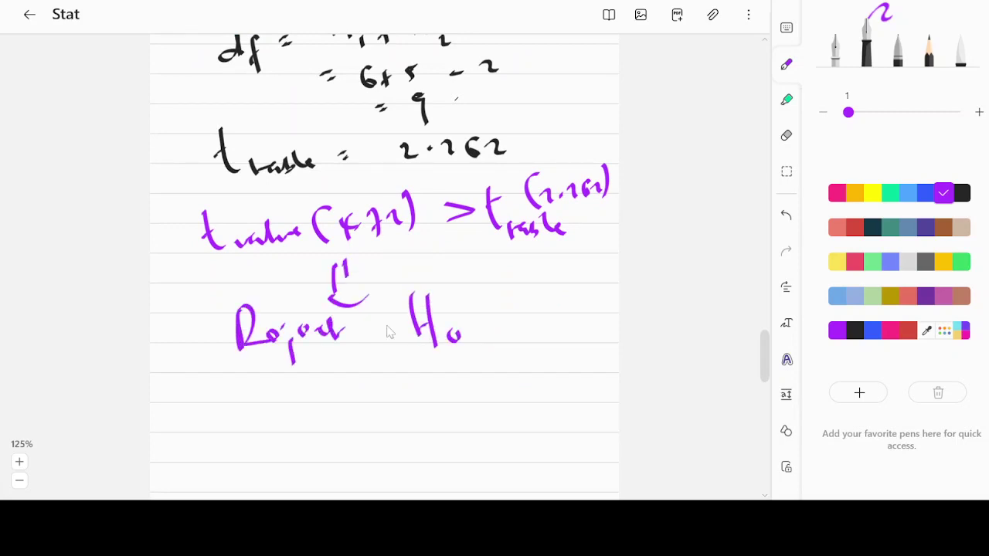
pyautogui.scroll(10, 355, 260)
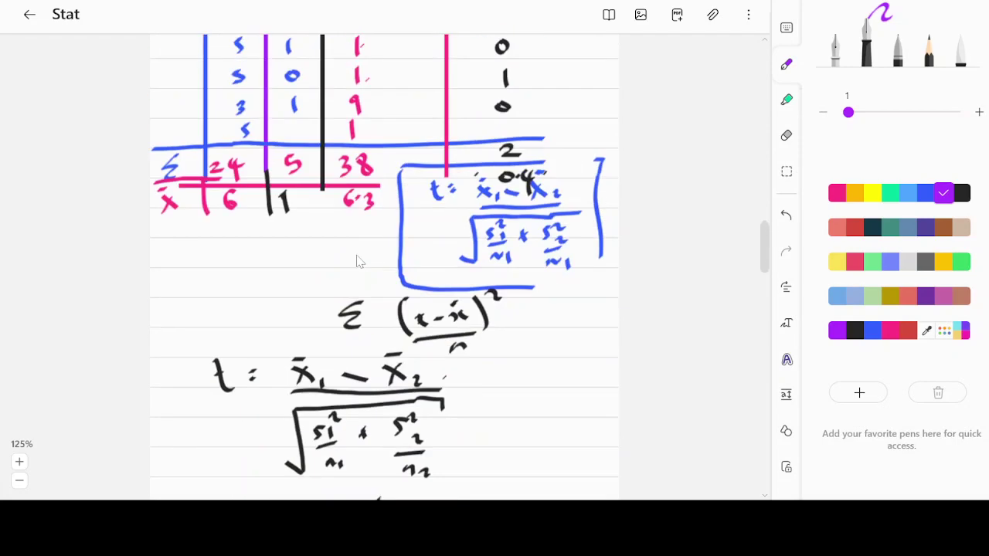
pyautogui.scroll(10, 356, 261)
pyautogui.scroll(10, 356, 261)
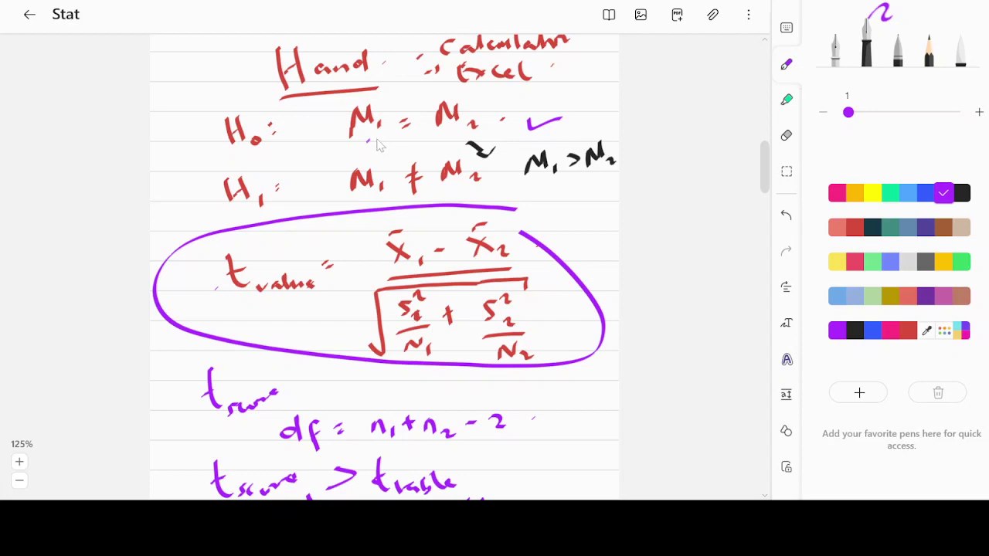
pyautogui.scroll(-10, 464, 212)
pyautogui.scroll(-5, 463, 212)
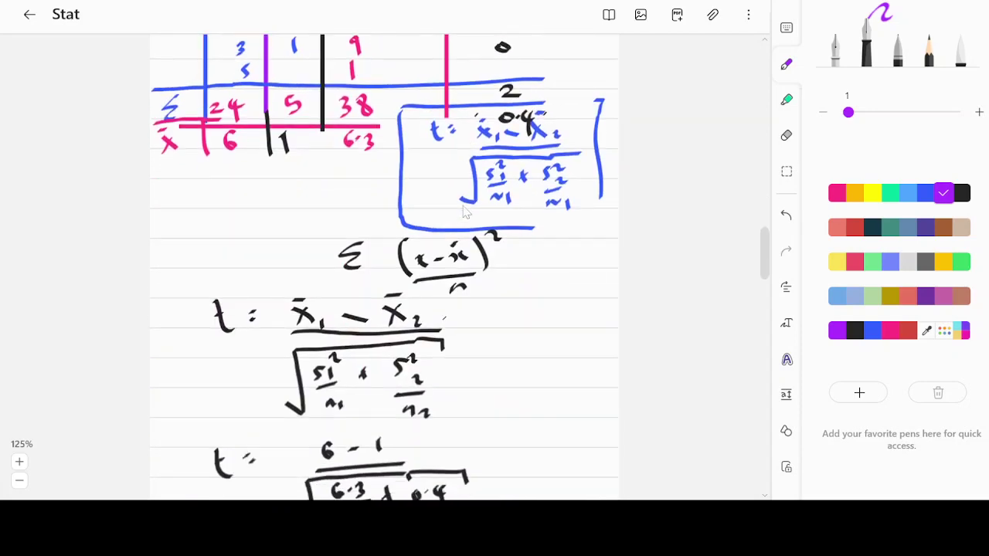
pyautogui.scroll(-10, 466, 212)
pyautogui.scroll(-5, 466, 212)
pyautogui.scroll(-3, 465, 212)
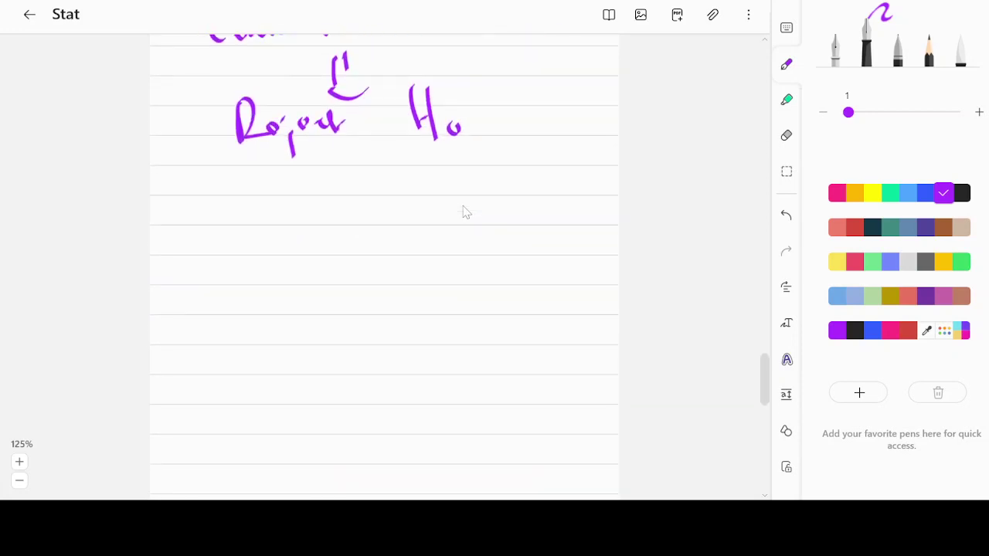
# - Write 'Accept H1' in purple below 'Reject H0'
pyautogui.scroll(3, 464, 212)
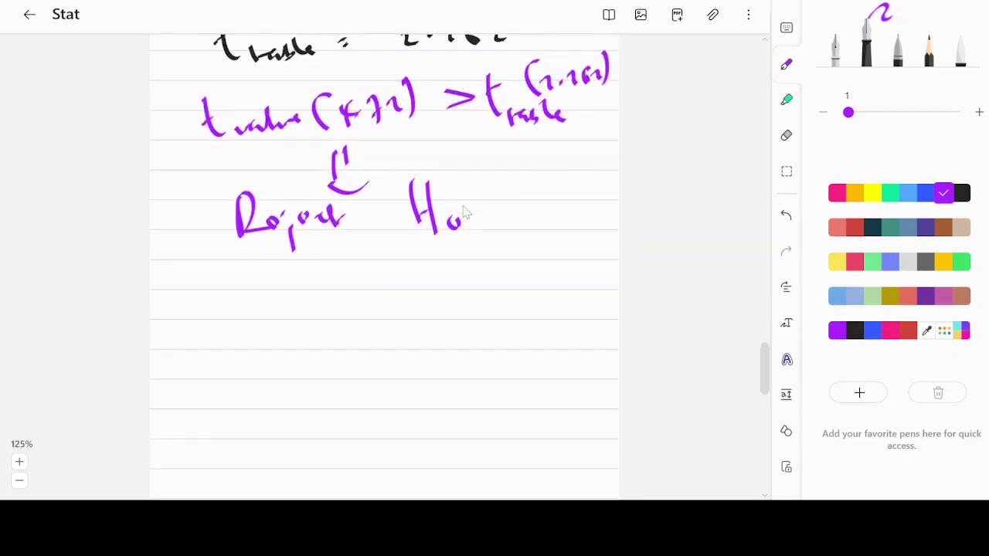
pyautogui.moveTo(230, 317)
pyautogui.mouseDown()
pyautogui.moveTo(235, 269)
pyautogui.moveTo(259, 311)
pyautogui.moveTo(300, 290)
pyautogui.moveTo(333, 293)
pyautogui.mouseUp()
pyautogui.moveTo(317, 279); pyautogui.dragTo(337, 275)
pyautogui.moveTo(399, 261); pyautogui.dragTo(397, 295)
pyautogui.moveTo(414, 256)
pyautogui.mouseDown()
pyautogui.moveTo(415, 296)
pyautogui.moveTo(410, 283)
pyautogui.mouseUp()
pyautogui.moveTo(431, 287); pyautogui.dragTo(433, 303)
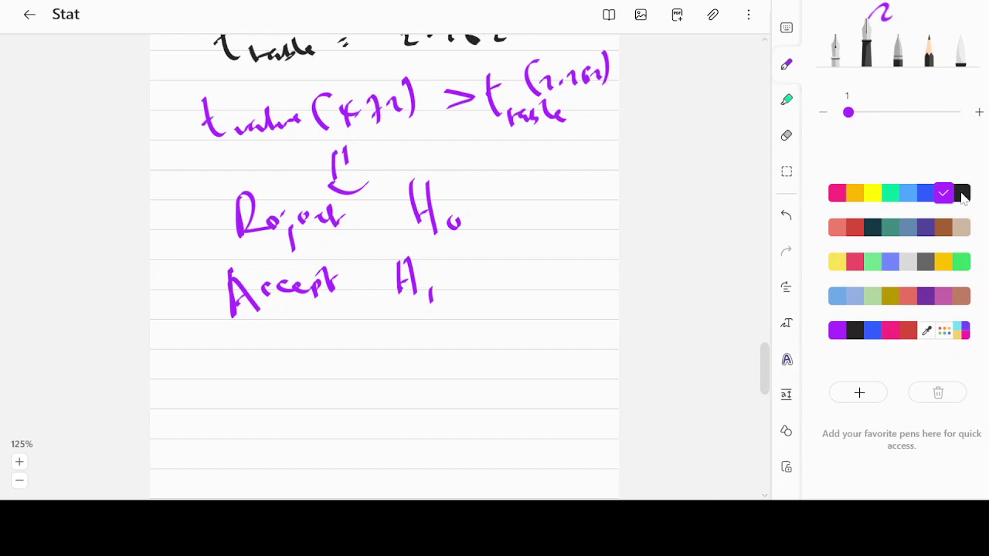
# - In black, write '∴ There is a significant difference between the'
pyautogui.click(963, 198)
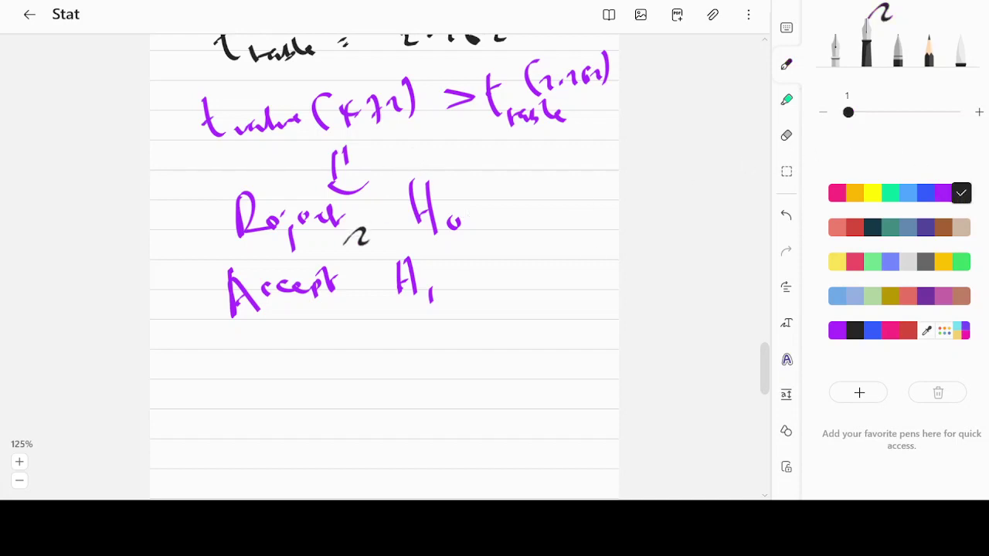
pyautogui.moveTo(190, 366); pyautogui.dragTo(174, 376)
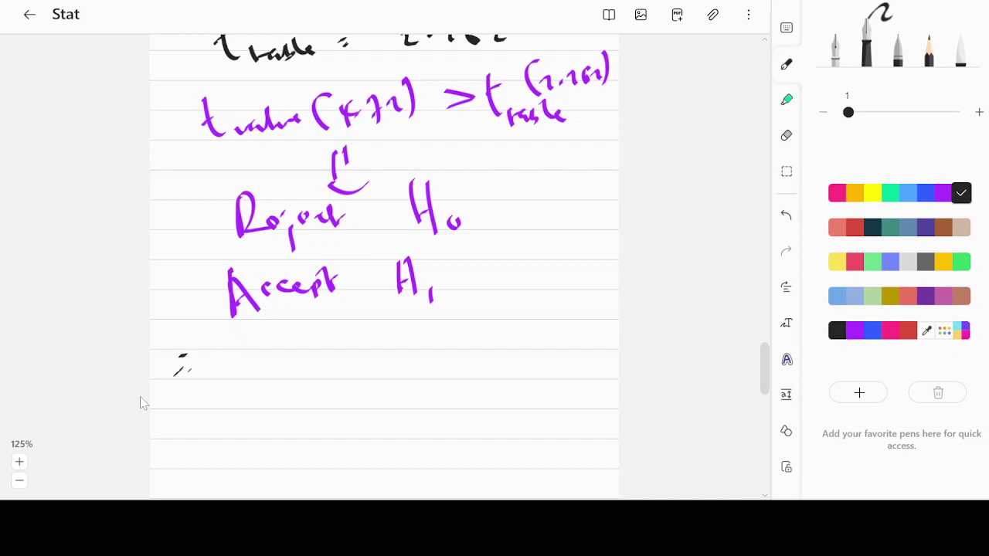
pyautogui.moveTo(227, 352); pyautogui.dragTo(255, 345)
pyautogui.moveTo(247, 346)
pyautogui.mouseDown()
pyautogui.moveTo(249, 373)
pyautogui.moveTo(287, 375)
pyautogui.moveTo(304, 363)
pyautogui.mouseUp()
pyautogui.moveTo(314, 360); pyautogui.dragTo(394, 345)
pyautogui.moveTo(457, 338)
pyautogui.mouseDown()
pyautogui.moveTo(514, 339)
pyautogui.moveTo(526, 354)
pyautogui.mouseUp()
pyautogui.moveTo(530, 337); pyautogui.dragTo(556, 356)
pyautogui.moveTo(562, 347); pyautogui.dragTo(610, 345)
pyautogui.moveTo(251, 396)
pyautogui.mouseDown()
pyautogui.moveTo(241, 400)
pyautogui.moveTo(254, 403)
pyautogui.mouseUp()
pyautogui.moveTo(261, 403); pyautogui.dragTo(276, 421)
pyautogui.moveTo(282, 393); pyautogui.dragTo(286, 428)
pyautogui.moveTo(339, 395); pyautogui.dragTo(421, 391)
pyautogui.moveTo(413, 378)
pyautogui.mouseDown()
pyautogui.moveTo(433, 397)
pyautogui.moveTo(456, 394)
pyautogui.mouseUp()
pyautogui.moveTo(459, 386); pyautogui.dragTo(556, 399)
pyautogui.moveTo(556, 391); pyautogui.dragTo(590, 397)
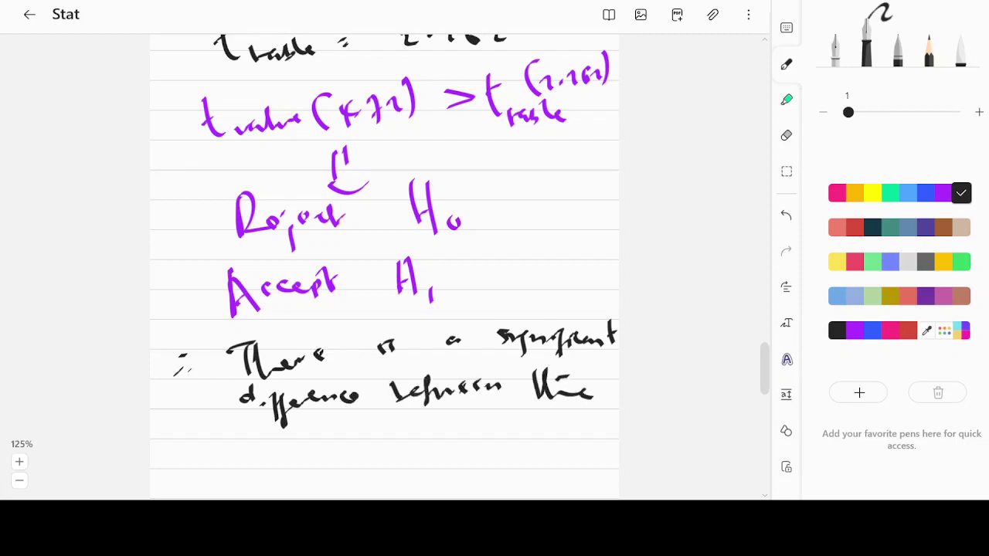
# - Finish the conclusion with 'means score of male & female in the class'
pyautogui.moveTo(207, 437); pyautogui.dragTo(289, 436)
pyautogui.moveTo(298, 426)
pyautogui.mouseDown()
pyautogui.moveTo(306, 438)
pyautogui.moveTo(363, 412)
pyautogui.moveTo(371, 451)
pyautogui.moveTo(456, 432)
pyautogui.mouseUp()
pyautogui.moveTo(462, 409)
pyautogui.mouseDown()
pyautogui.moveTo(468, 434)
pyautogui.moveTo(482, 431)
pyautogui.mouseUp()
pyautogui.moveTo(528, 413)
pyautogui.mouseDown()
pyautogui.moveTo(516, 429)
pyautogui.moveTo(533, 406)
pyautogui.mouseUp()
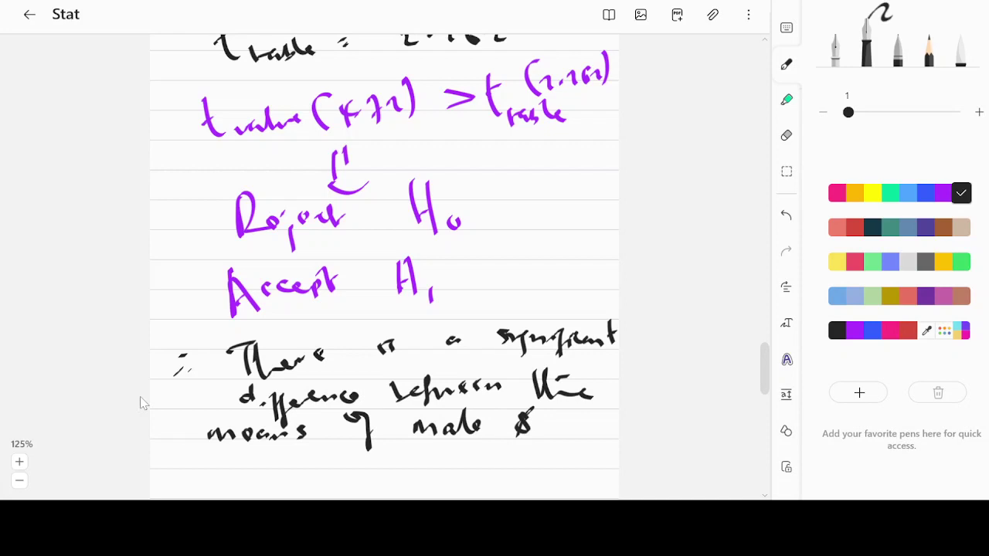
pyautogui.scroll(-2, 140, 403)
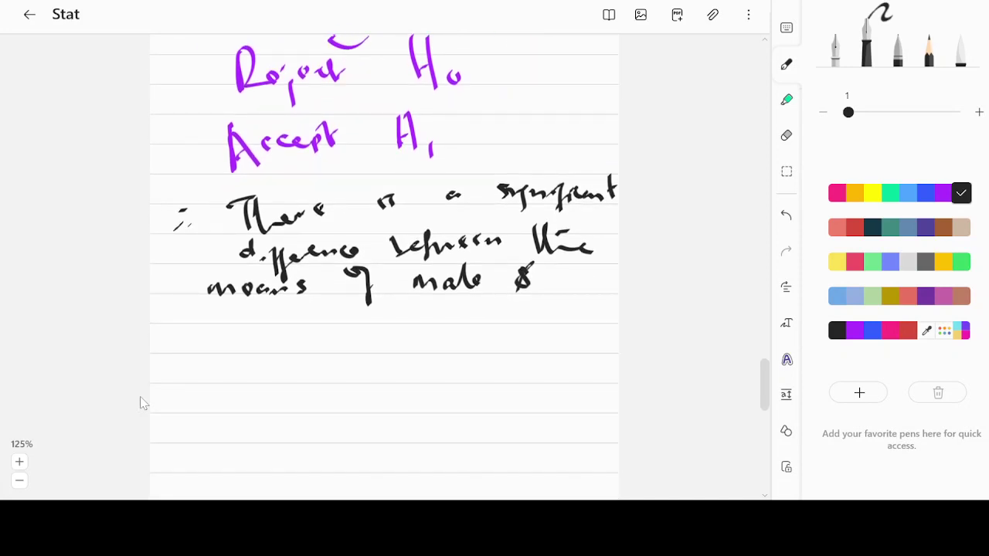
pyautogui.moveTo(235, 308); pyautogui.dragTo(225, 321)
pyautogui.moveTo(244, 309)
pyautogui.mouseDown()
pyautogui.moveTo(240, 322)
pyautogui.moveTo(256, 313)
pyautogui.mouseUp()
pyautogui.moveTo(262, 315); pyautogui.dragTo(284, 303)
pyautogui.moveTo(269, 340); pyautogui.dragTo(258, 370)
pyautogui.moveTo(252, 355); pyautogui.dragTo(311, 344)
pyautogui.moveTo(315, 345)
pyautogui.mouseDown()
pyautogui.moveTo(326, 350)
pyautogui.moveTo(339, 331)
pyautogui.mouseUp()
pyautogui.moveTo(340, 330); pyautogui.dragTo(360, 346)
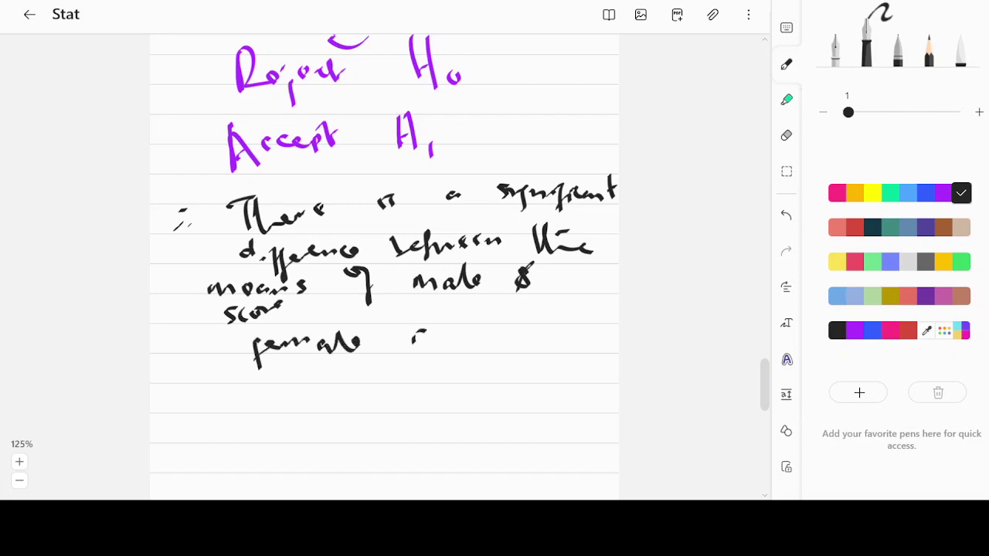
pyautogui.moveTo(425, 340); pyautogui.dragTo(443, 341)
pyautogui.moveTo(482, 307); pyautogui.dragTo(485, 346)
pyautogui.moveTo(493, 314)
pyautogui.mouseDown()
pyautogui.moveTo(522, 344)
pyautogui.moveTo(534, 337)
pyautogui.mouseUp()
pyautogui.moveTo(484, 318); pyautogui.dragTo(510, 315)
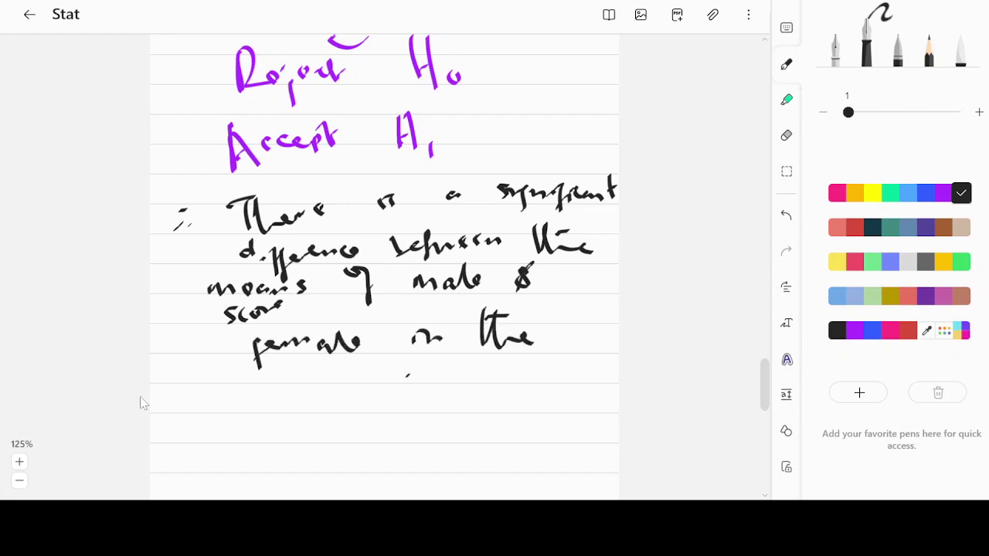
pyautogui.moveTo(379, 369); pyautogui.dragTo(374, 384)
pyautogui.moveTo(395, 363); pyautogui.dragTo(420, 380)
pyautogui.moveTo(440, 367)
pyautogui.mouseDown()
pyautogui.moveTo(433, 379)
pyautogui.moveTo(448, 381)
pyautogui.mouseUp()
pyautogui.moveTo(459, 373); pyautogui.dragTo(468, 371)
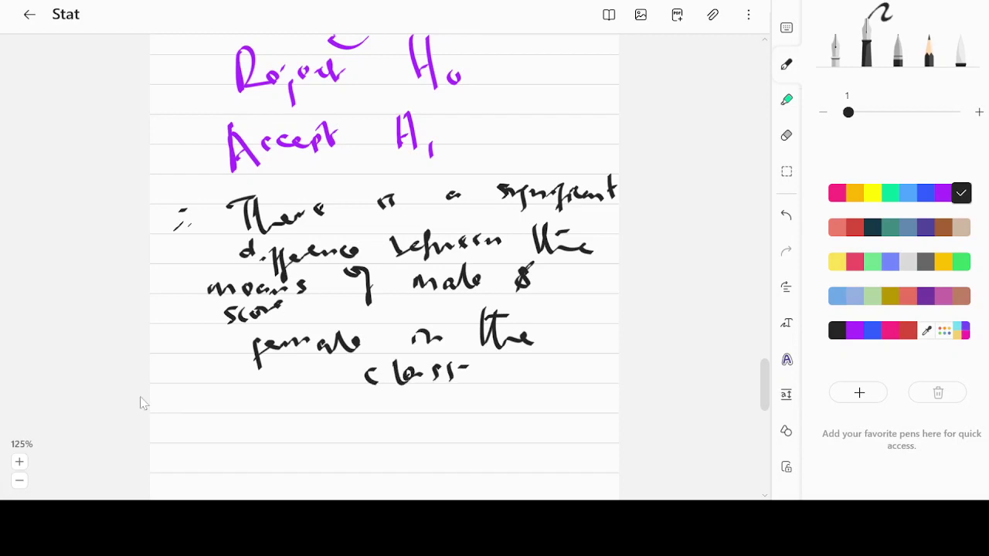
# - Scroll up the Stat note to show the H0/H1 lines and the circled t-value formula
pyautogui.scroll(-4, 141, 402)
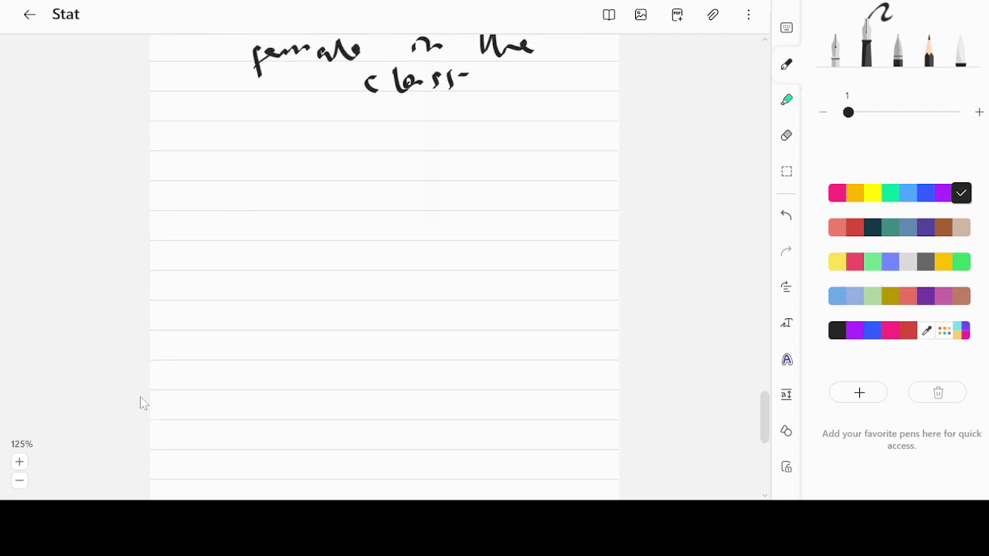
pyautogui.scroll(6, 141, 402)
pyautogui.scroll(3, 141, 403)
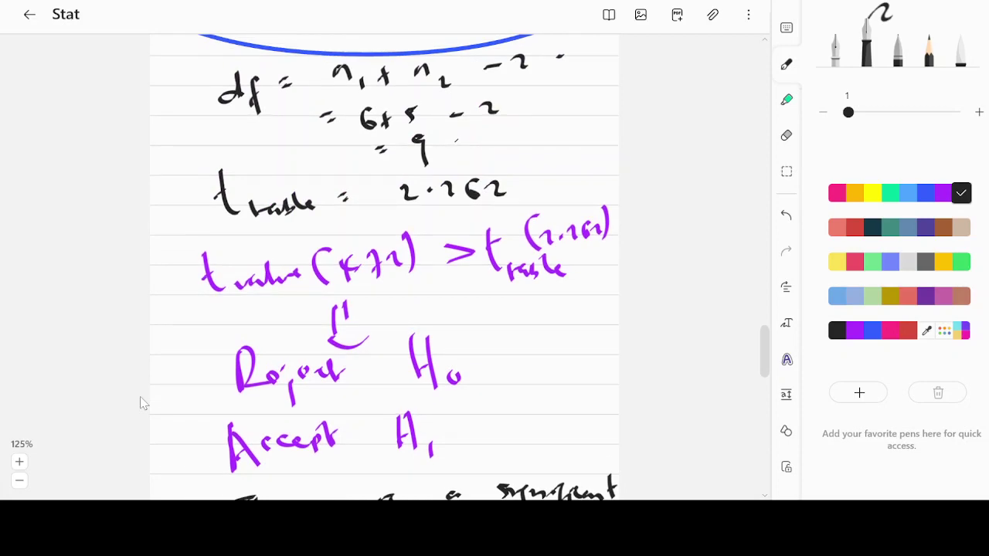
pyautogui.scroll(4, 140, 402)
pyautogui.scroll(4, 140, 402)
pyautogui.scroll(3, 141, 403)
pyautogui.scroll(4, 140, 402)
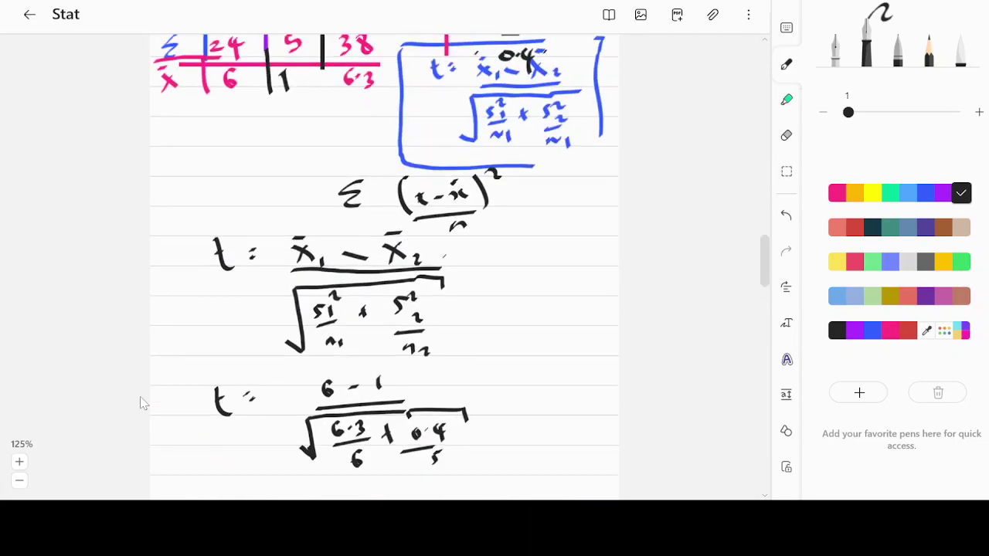
pyautogui.scroll(1, 141, 402)
pyautogui.scroll(4, 140, 403)
pyautogui.scroll(3, 140, 402)
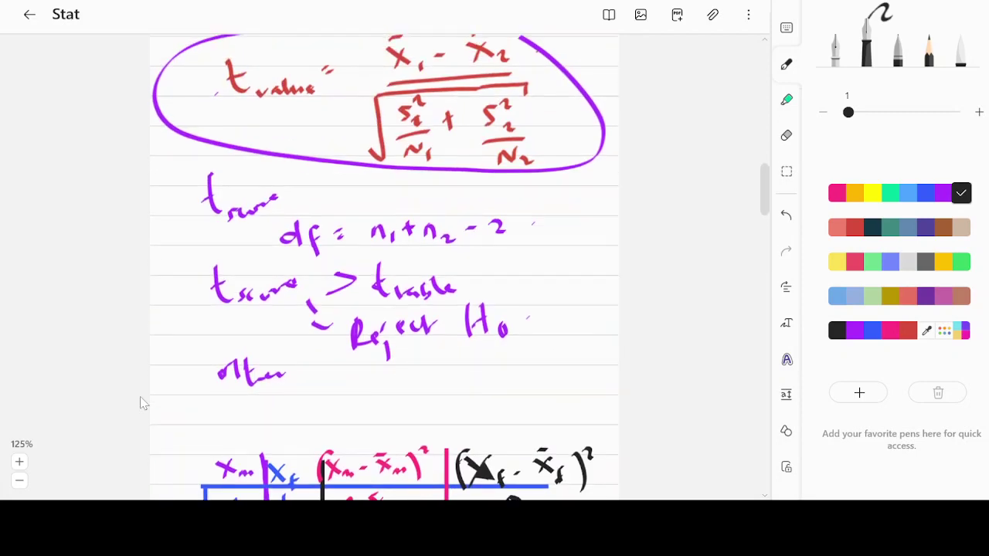
pyautogui.scroll(2, 141, 402)
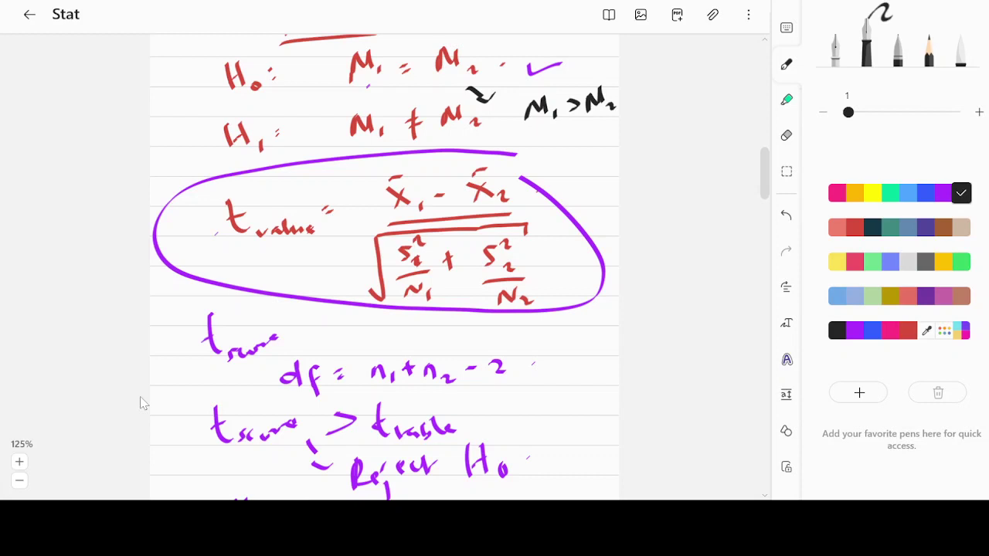
pyautogui.scroll(-1, 140, 402)
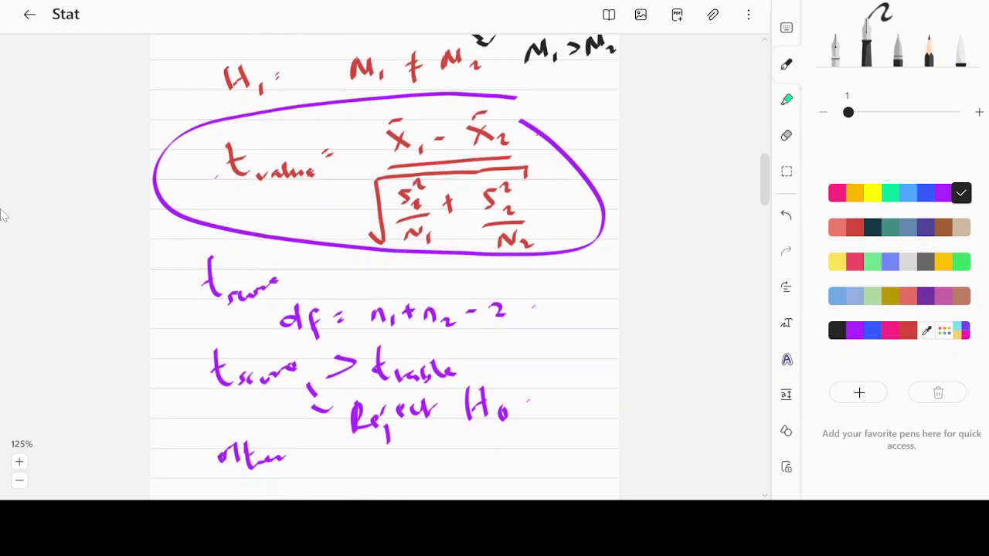
# - Draw a clean black ellipse around the t-value formula using auto-corrected shapes
pyautogui.click(786, 431)
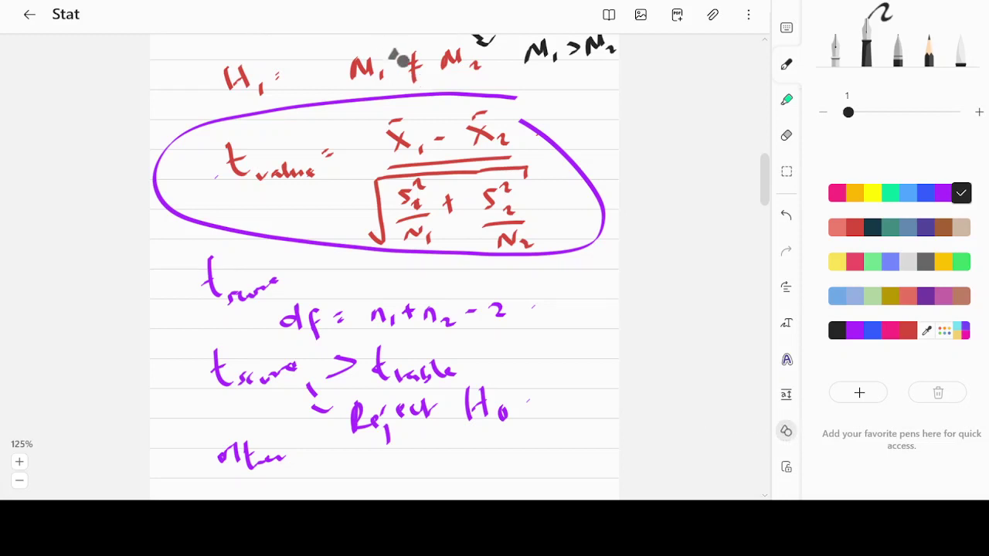
pyautogui.moveTo(522, 99); pyautogui.dragTo(525, 100)
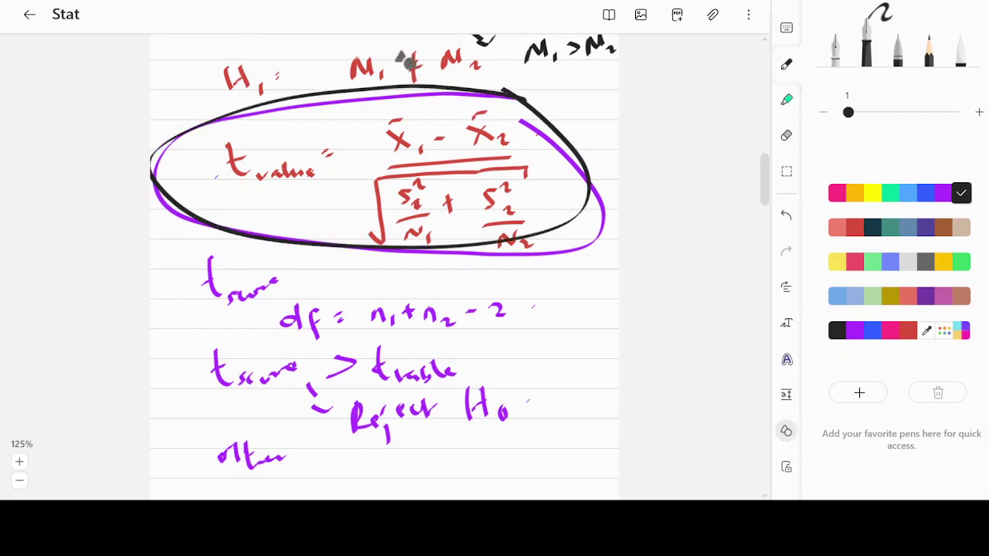
pyautogui.click(786, 431)
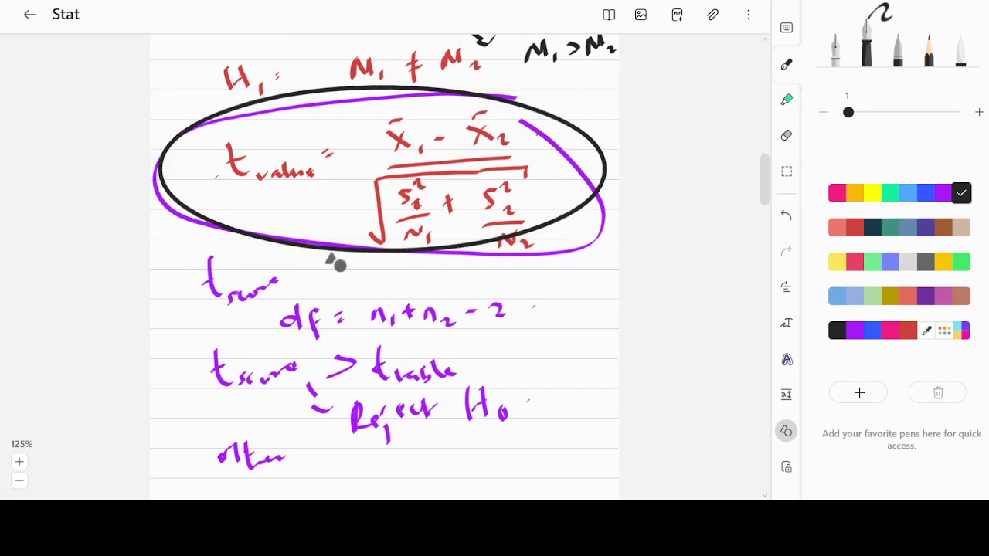
# - Encircle the 't value (4.72) > t table (2.262)' comparison with a black oval
pyautogui.scroll(-5, 335, 263)
pyautogui.scroll(-5, 335, 262)
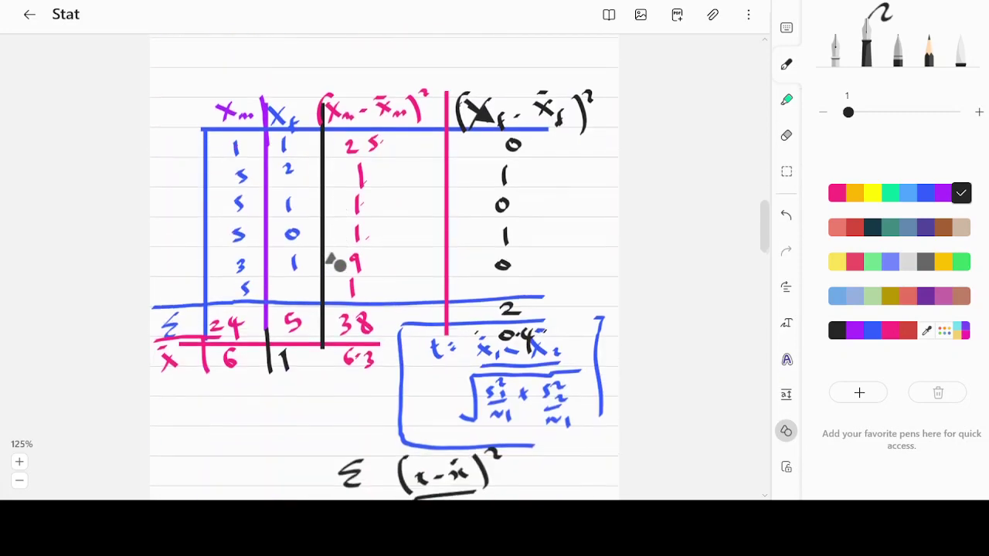
pyautogui.scroll(-4, 334, 263)
pyautogui.scroll(-1, 334, 263)
pyautogui.scroll(-3, 334, 263)
pyautogui.scroll(-7, 334, 263)
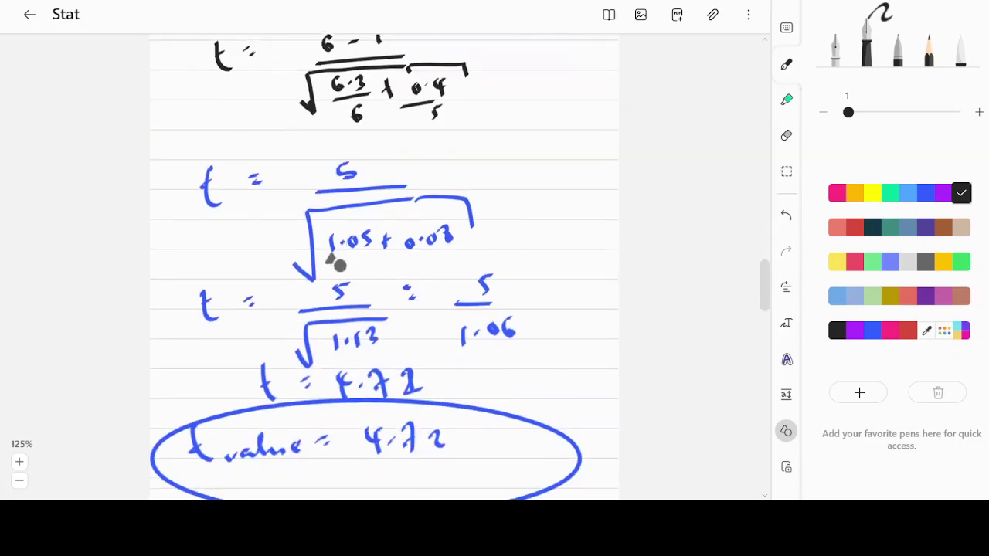
pyautogui.scroll(-7, 334, 263)
pyautogui.scroll(-7, 334, 262)
pyautogui.scroll(-3, 335, 263)
pyautogui.scroll(7, 334, 263)
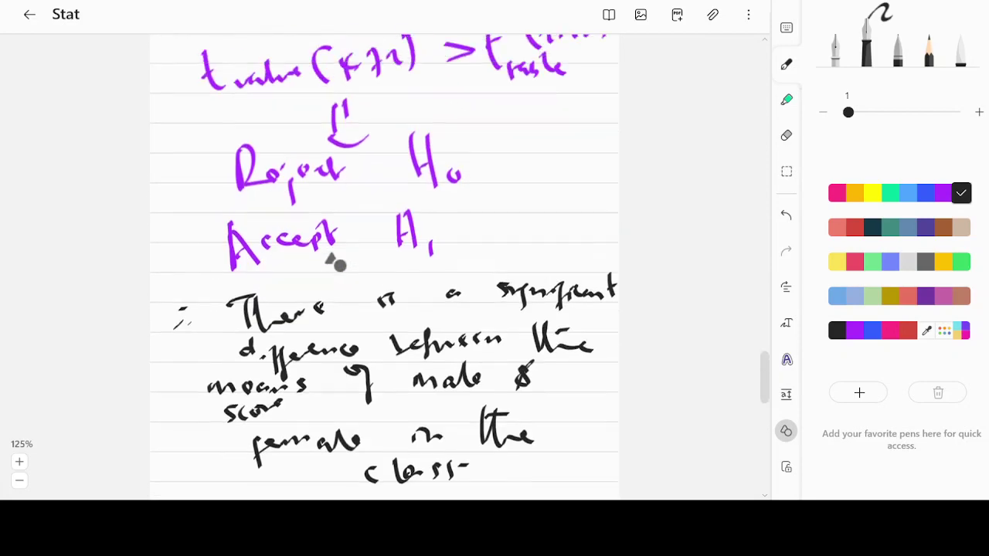
pyautogui.scroll(4, 334, 263)
pyautogui.scroll(2, 335, 263)
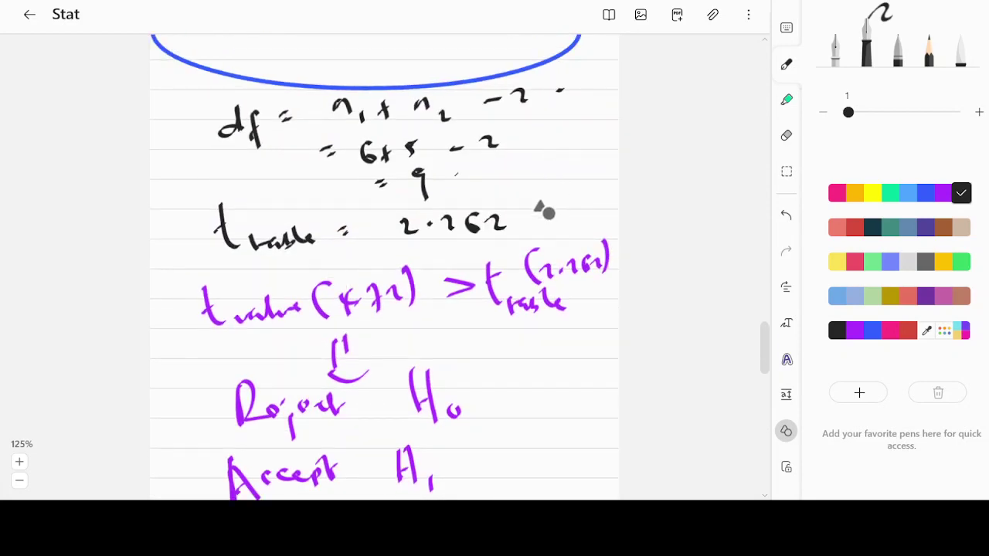
pyautogui.moveTo(571, 215)
pyautogui.mouseDown()
pyautogui.moveTo(603, 219)
pyautogui.moveTo(211, 252)
pyautogui.moveTo(618, 261)
pyautogui.mouseUp()
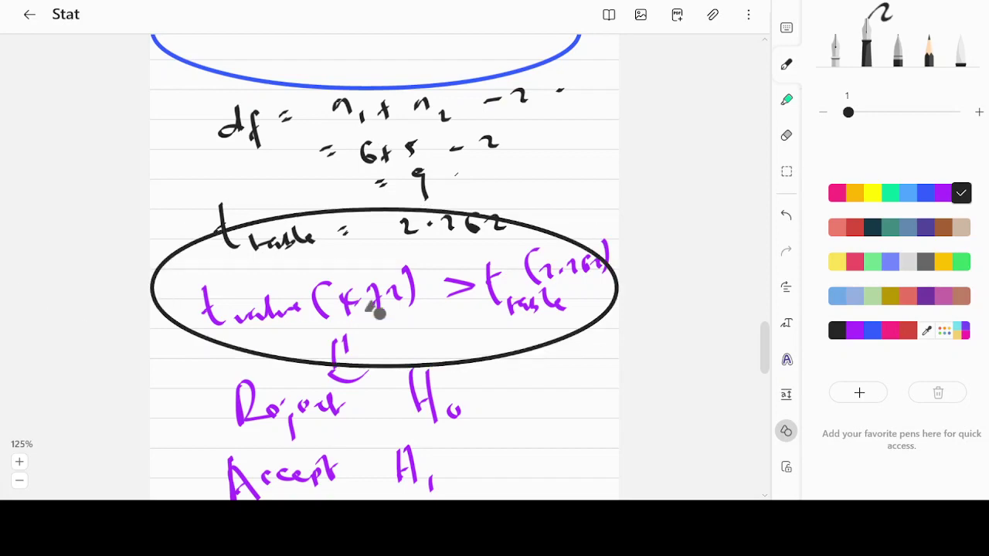
pyautogui.scroll(-5, 409, 357)
pyautogui.scroll(-8, 409, 357)
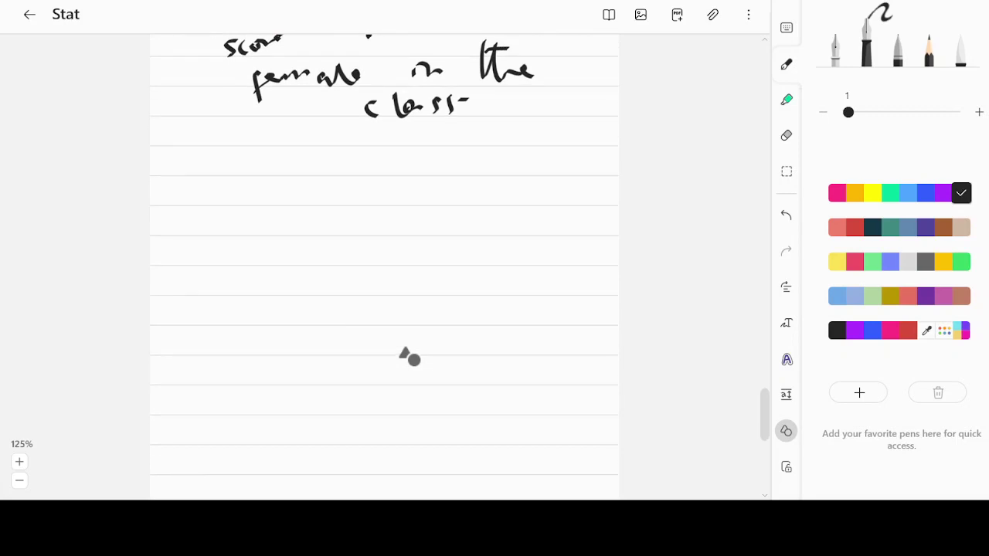
pyautogui.moveTo(514, 528)
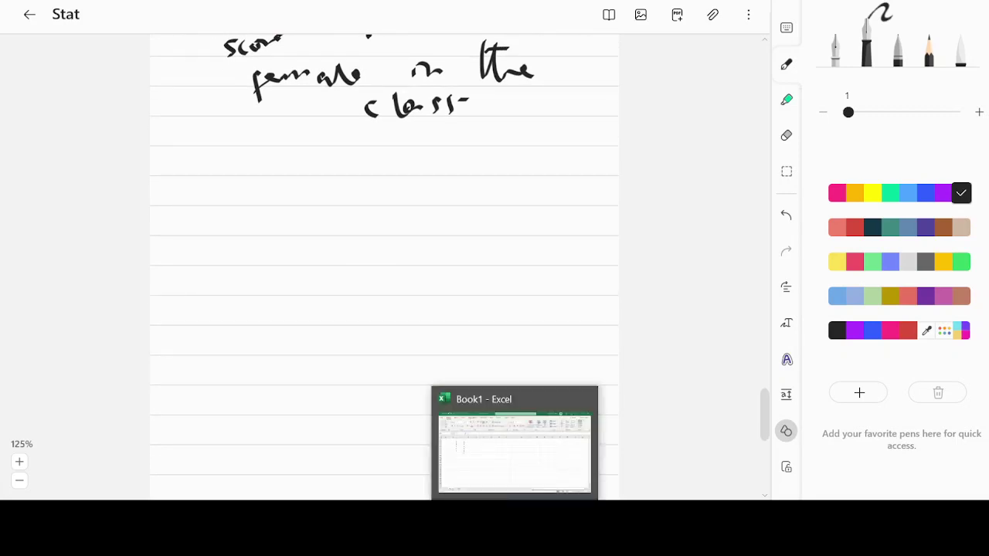
# - Switch to the Book1 workbook, zoom the sheet to 150%, and clear the selection
pyautogui.click(505, 472)
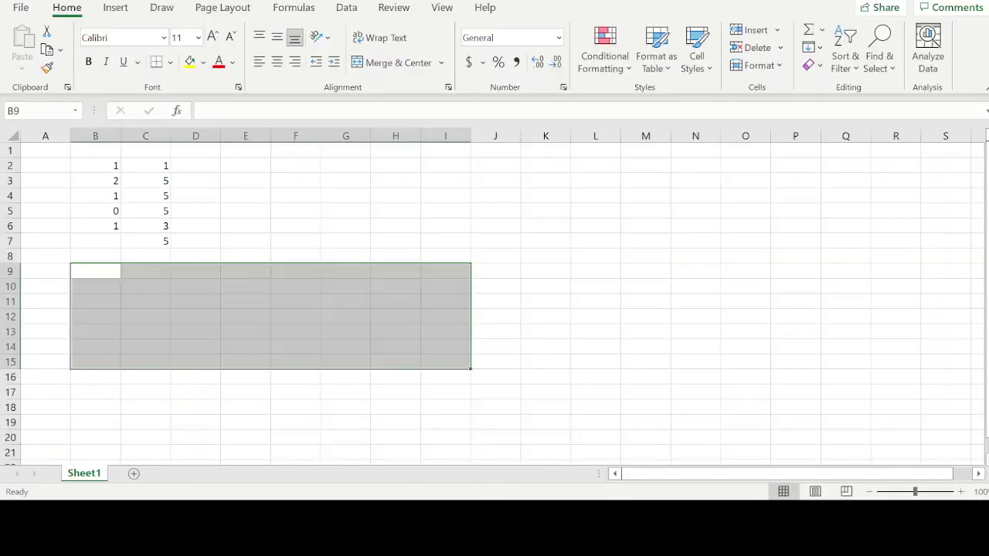
pyautogui.click(960, 491)
pyautogui.click(960, 491)
pyautogui.click(960, 492)
pyautogui.click(960, 491)
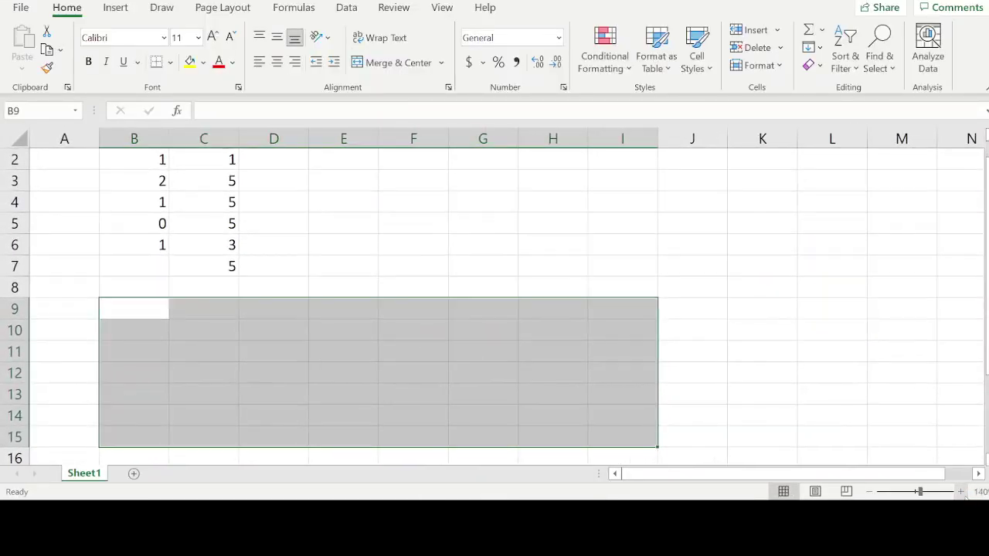
pyautogui.click(960, 491)
pyautogui.scroll(1, 676, 336)
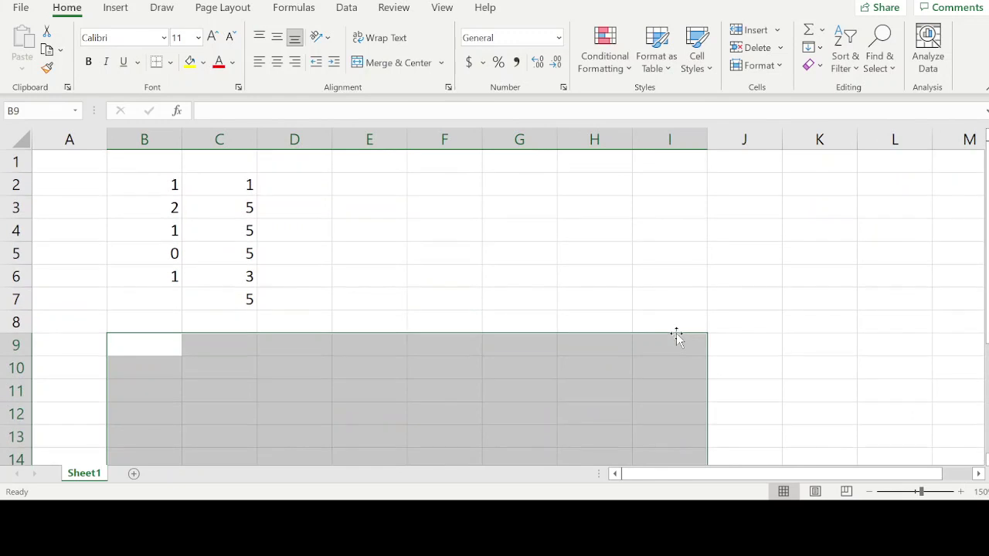
pyautogui.click(521, 289)
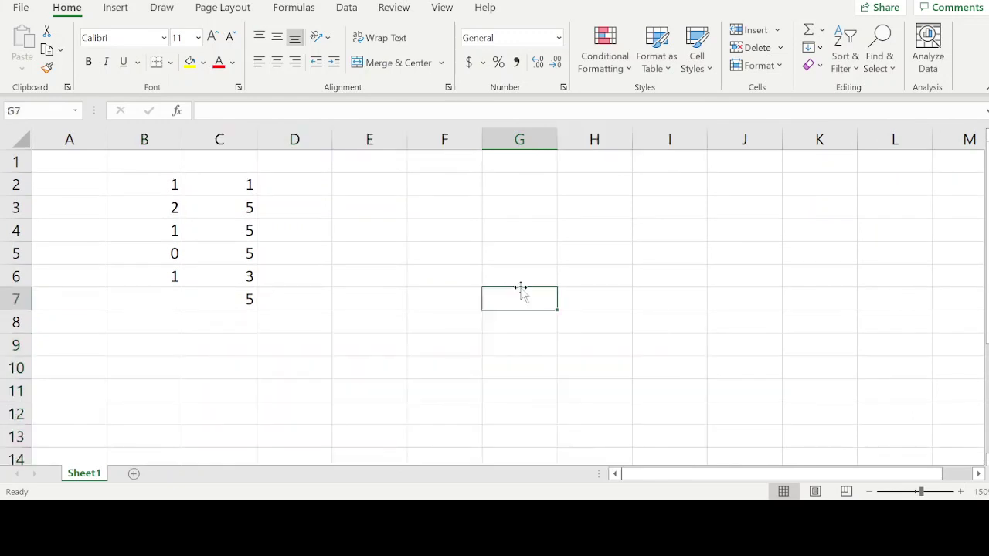
# - Enter the headings 'Females' in B1 and 'Males' in C1
pyautogui.click(163, 167)
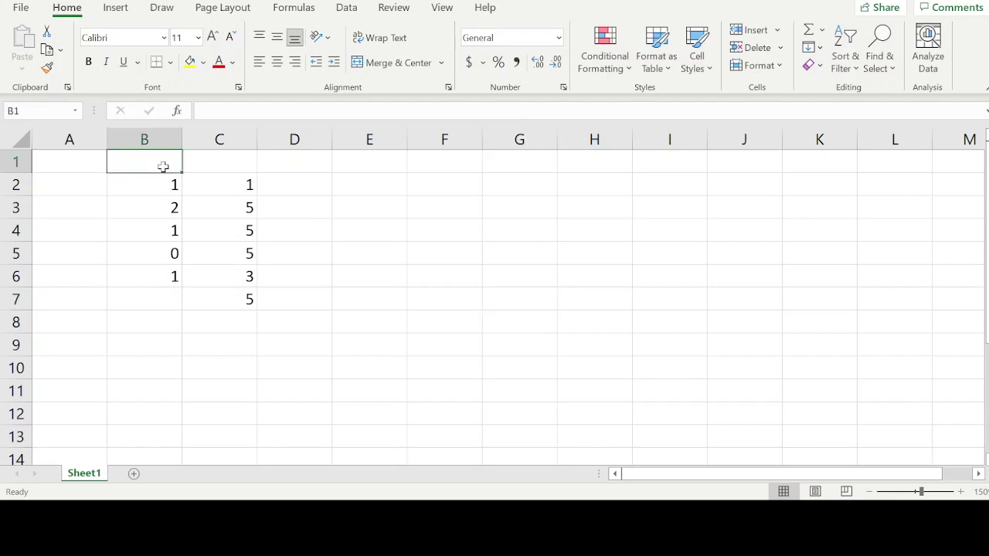
pyautogui.write('Femal')
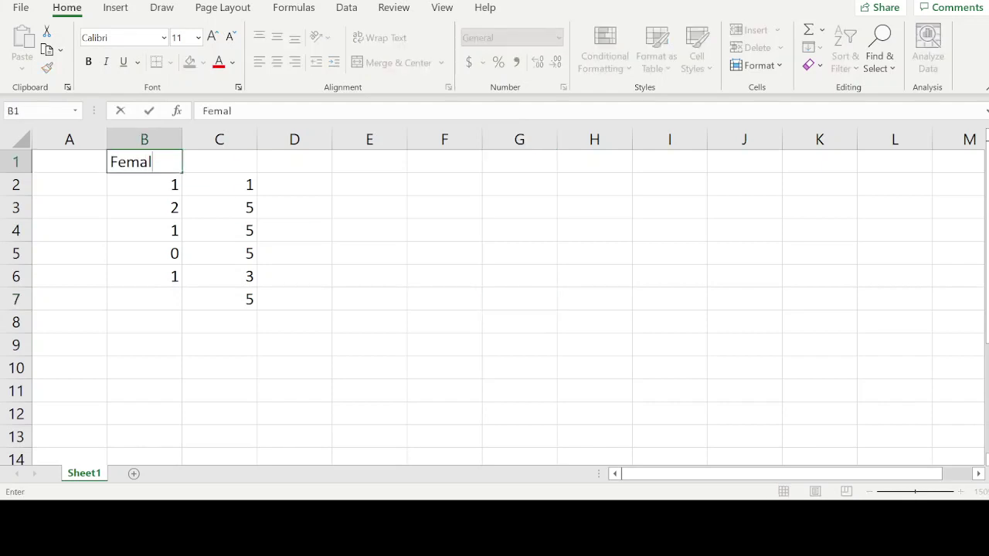
pyautogui.write('es')
pyautogui.press('Tab')
pyautogui.write('M')
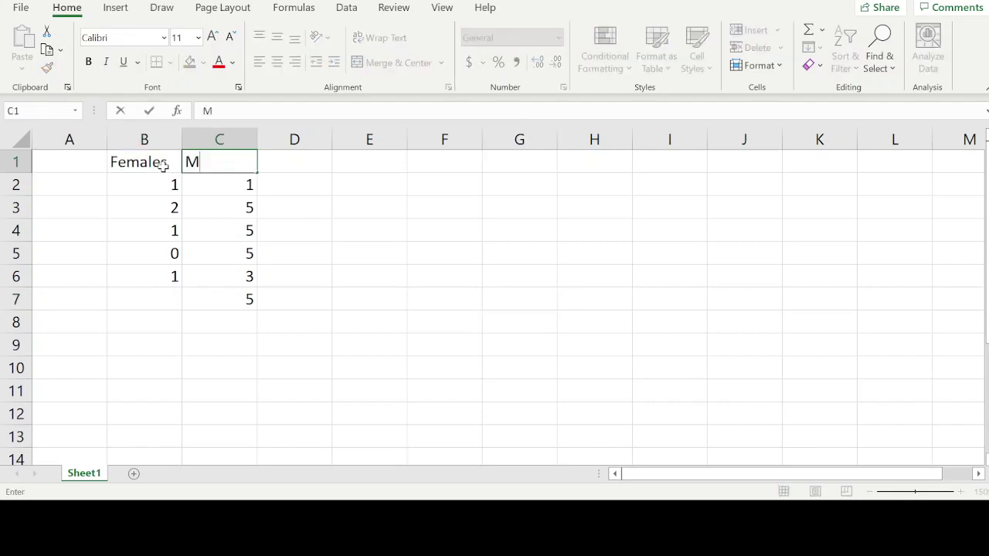
pyautogui.write('ales')
# - In B8, type =T.TEST(B2:B6,C2:C7,2, to run a two-tailed test on female vs male scores
pyautogui.click(148, 328)
pyautogui.write('=')
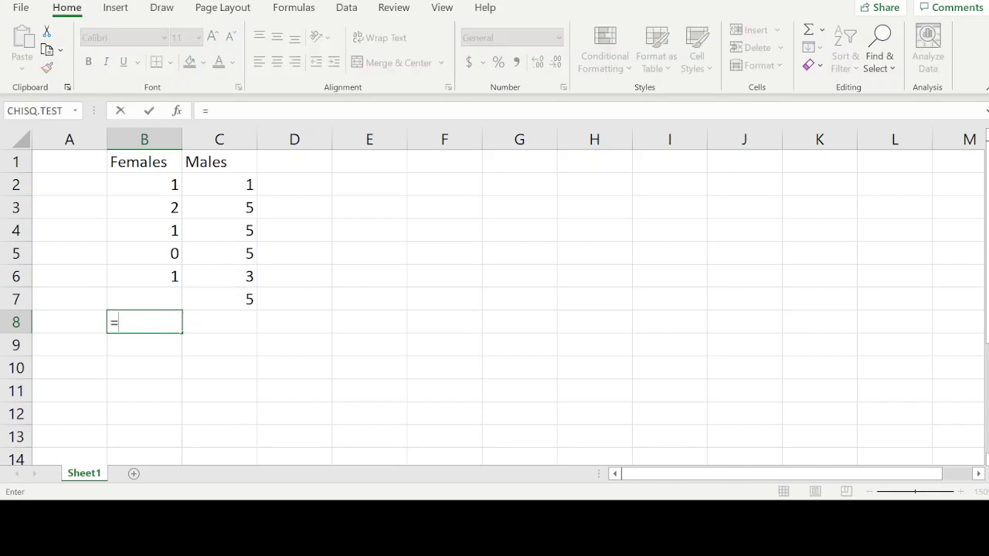
pyautogui.write('t')
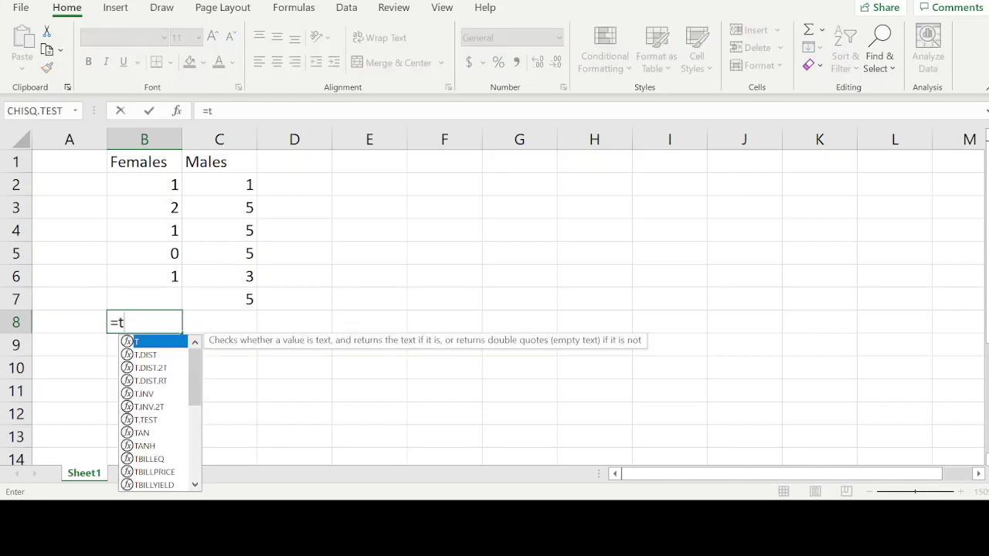
pyautogui.write('.test')
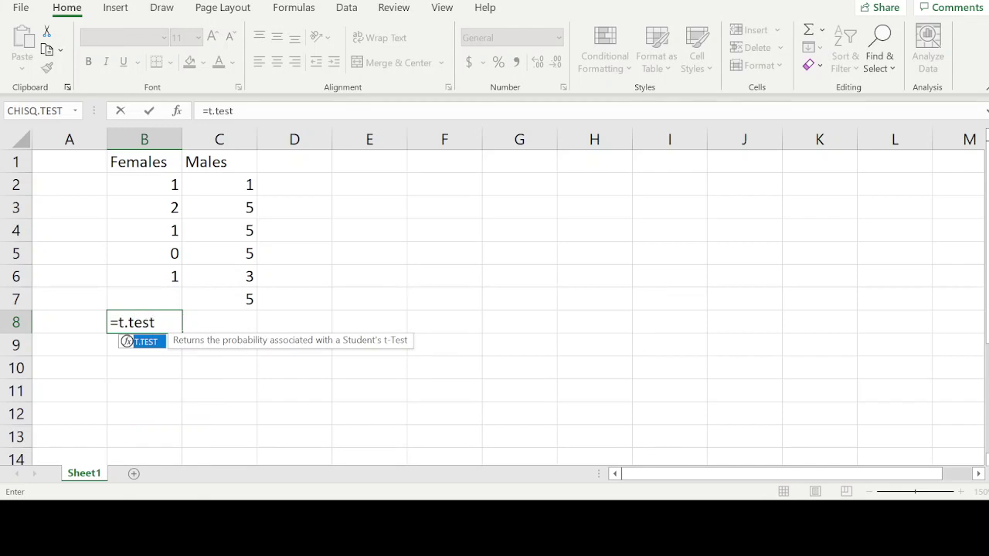
pyautogui.write('(')
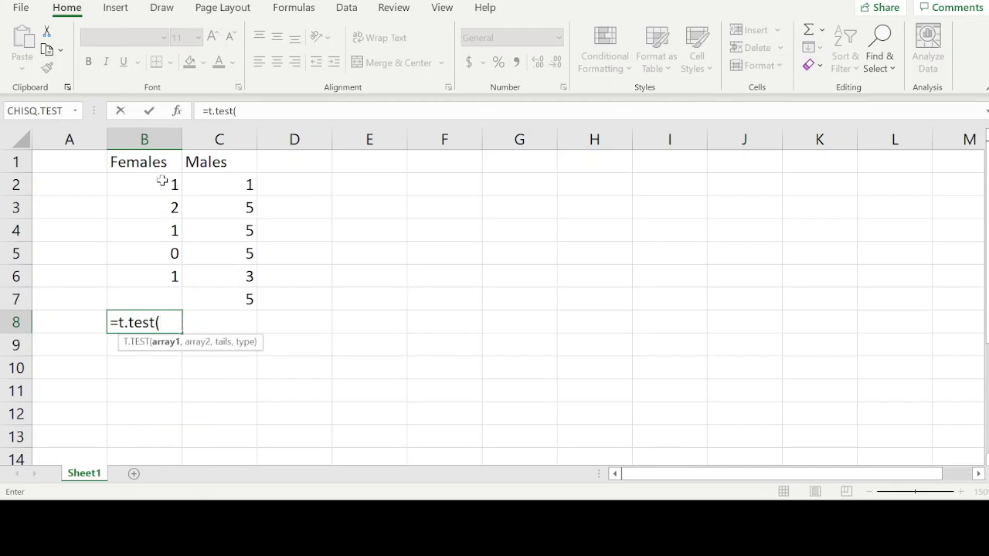
pyautogui.moveTo(161, 179); pyautogui.dragTo(168, 286)
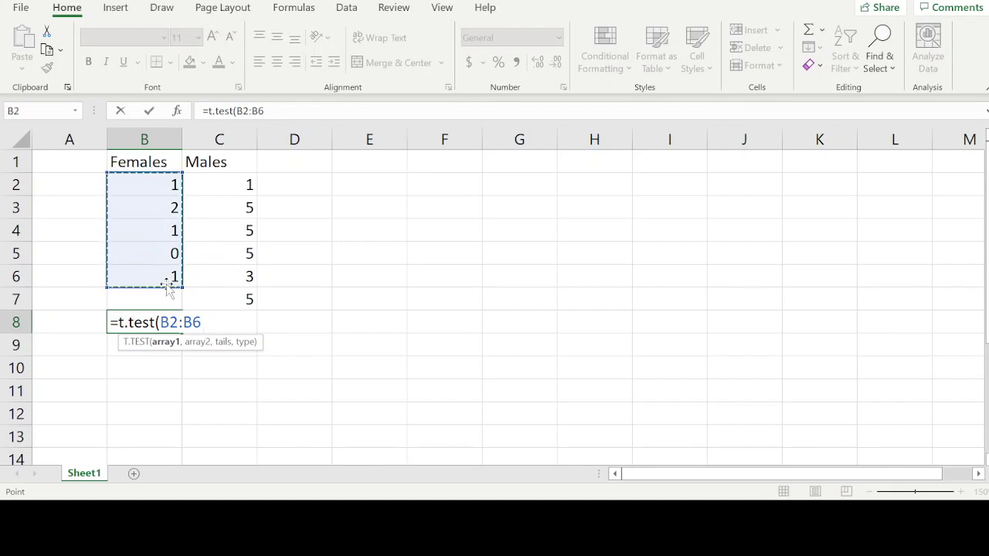
pyautogui.write(',')
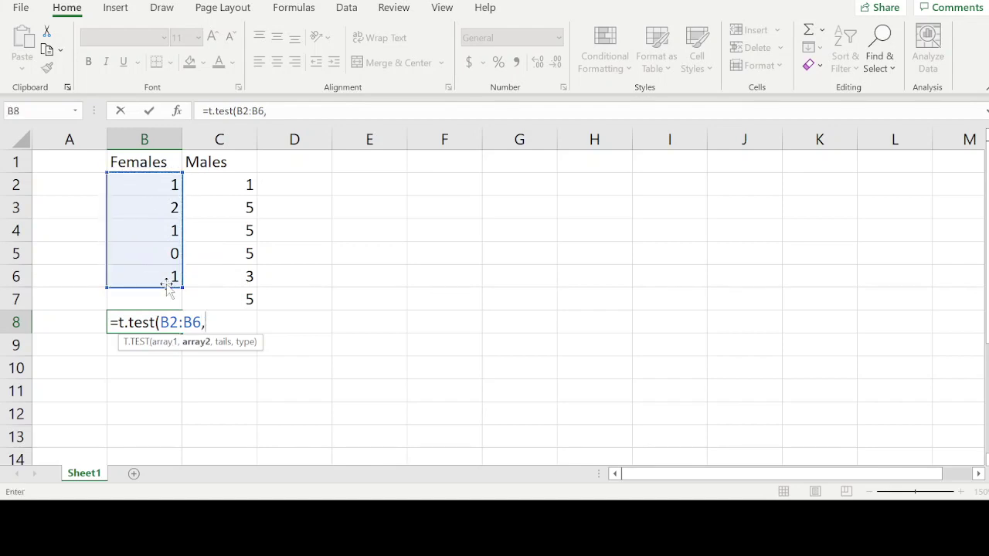
pyautogui.moveTo(241, 183); pyautogui.dragTo(240, 303)
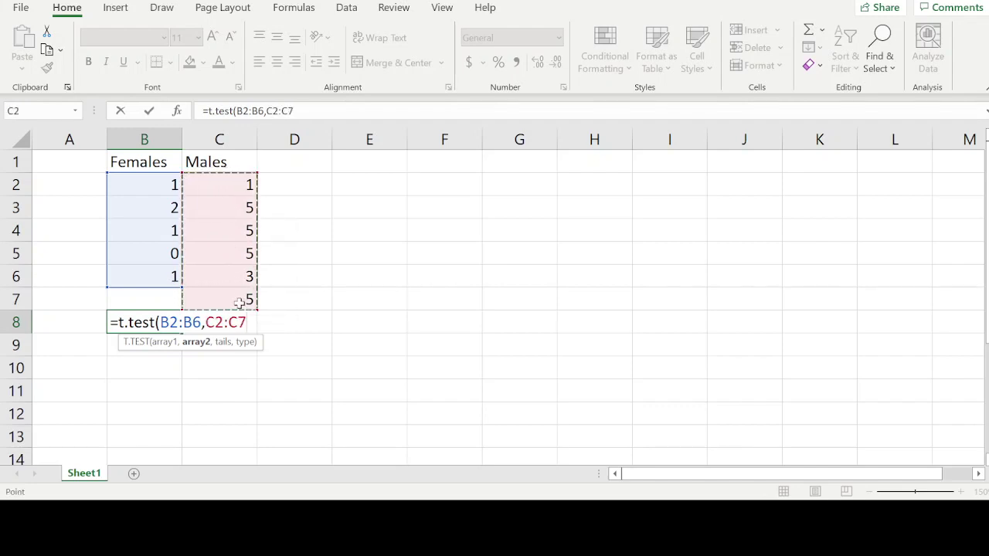
pyautogui.write(',')
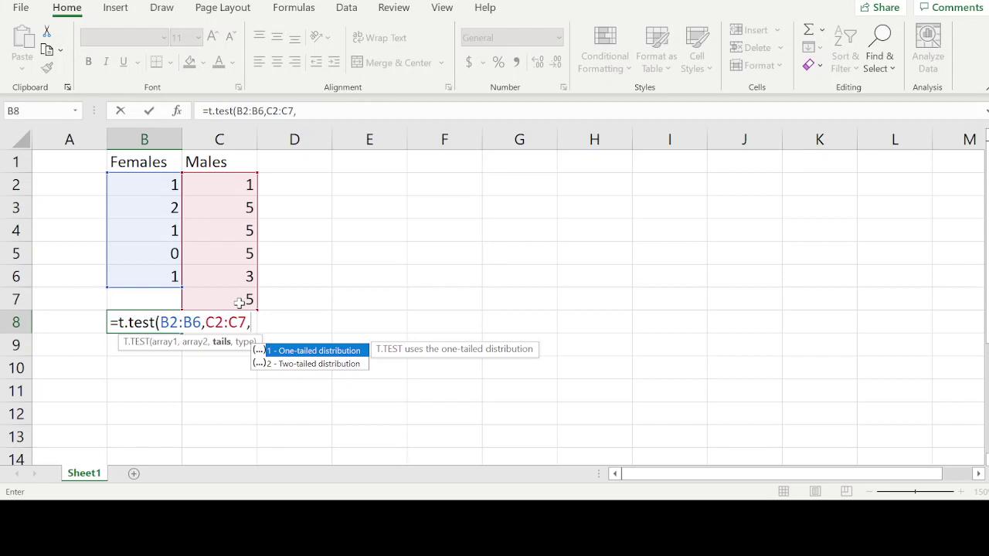
pyautogui.write('2')
pyautogui.write(',2')
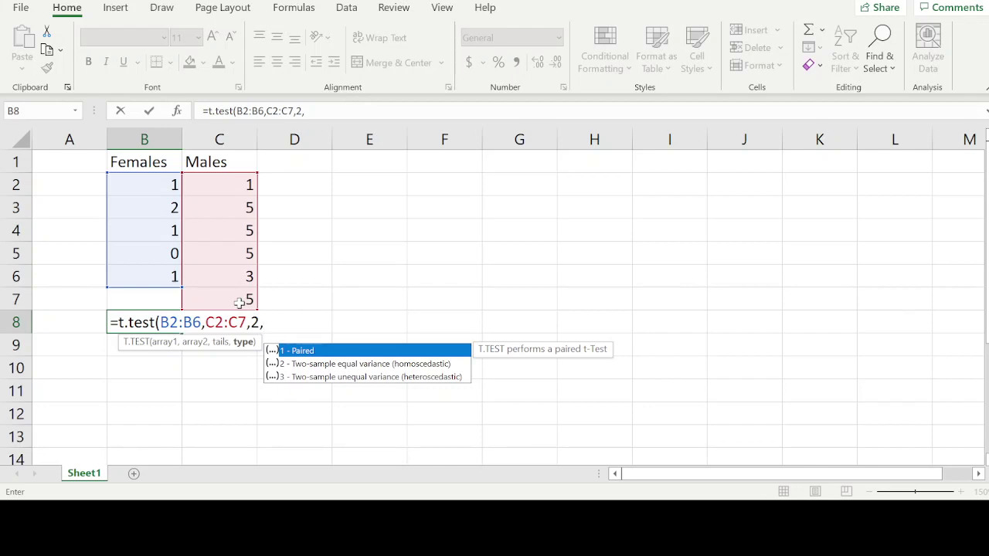
# - Complete =T.TEST(B2:B6,C2:C7,2,2) in B8 for 0.0048, then make it bold with yellow fill
pyautogui.write('2')
pyautogui.write(')')
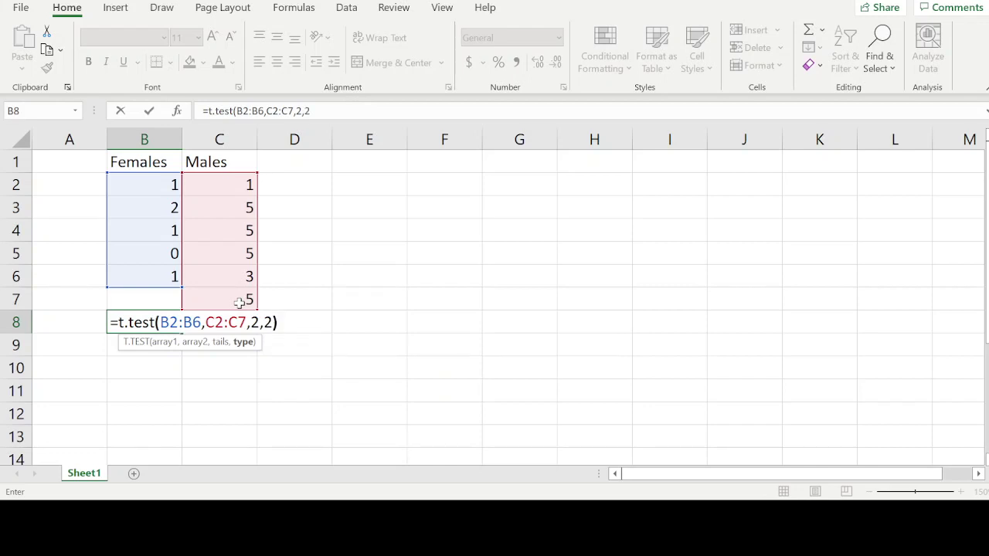
pyautogui.press('Return')
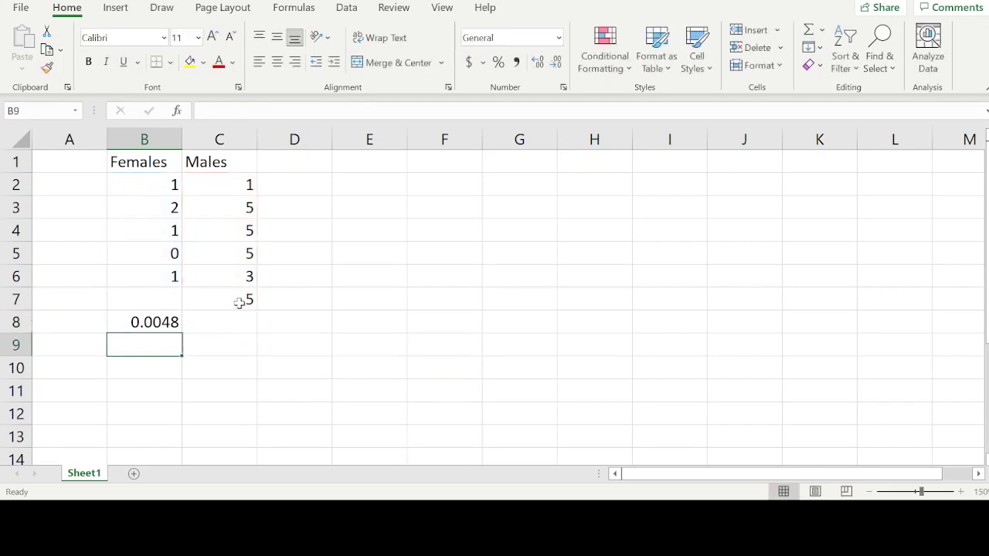
pyautogui.click(168, 329)
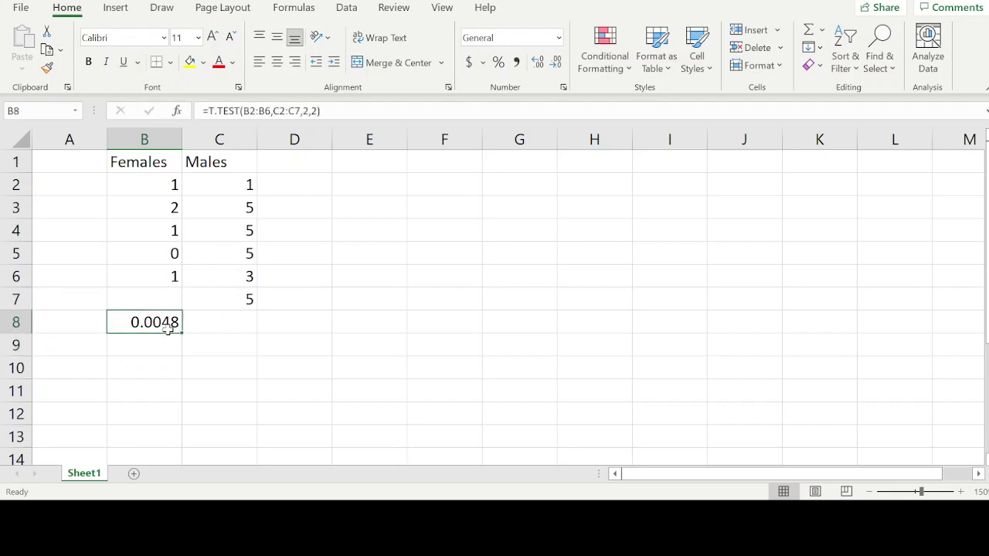
pyautogui.hotkey('ctrl', 'b')
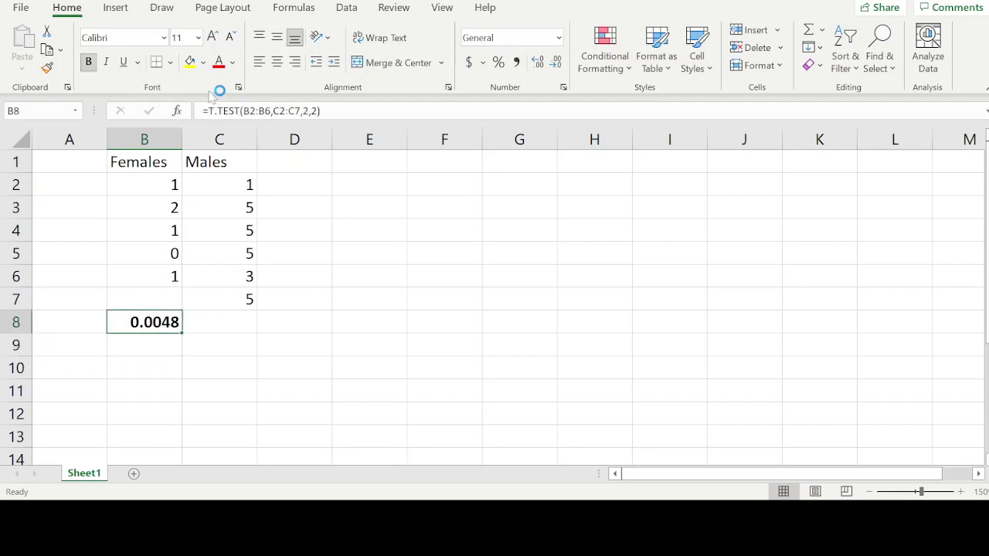
pyautogui.click(190, 61)
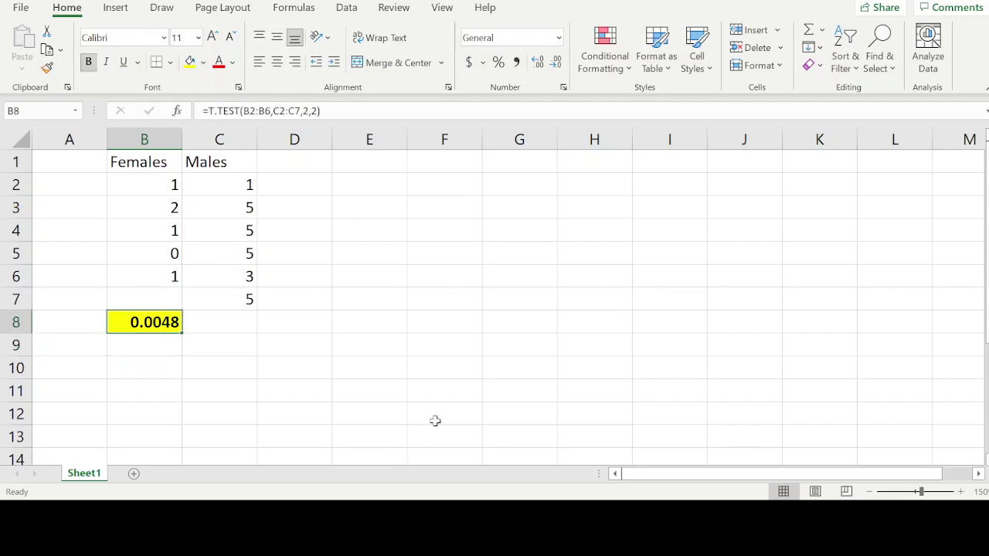
# - In the Stat note, handwrite the decision rule 'Pvalue < α (0.05)'
pyautogui.moveTo(590, 533)
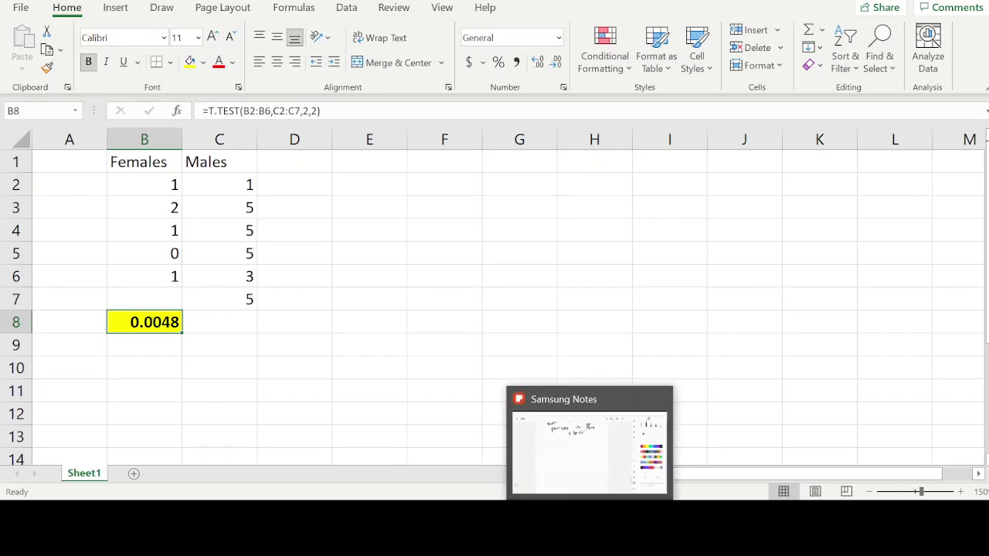
pyautogui.click(589, 452)
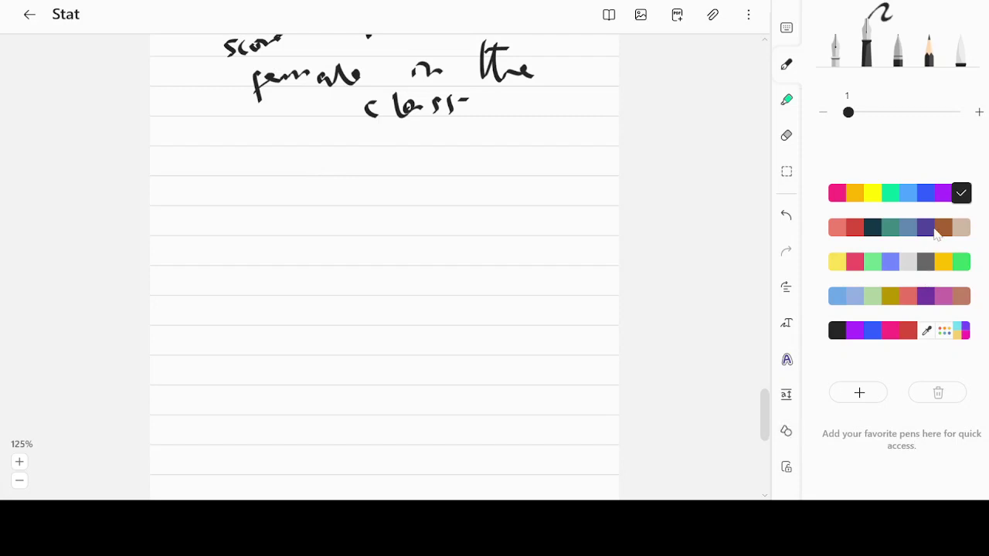
pyautogui.moveTo(216, 140)
pyautogui.mouseDown()
pyautogui.moveTo(217, 180)
pyautogui.moveTo(221, 164)
pyautogui.mouseUp()
pyautogui.moveTo(232, 178)
pyautogui.mouseDown()
pyautogui.moveTo(278, 155)
pyautogui.moveTo(318, 165)
pyautogui.mouseUp()
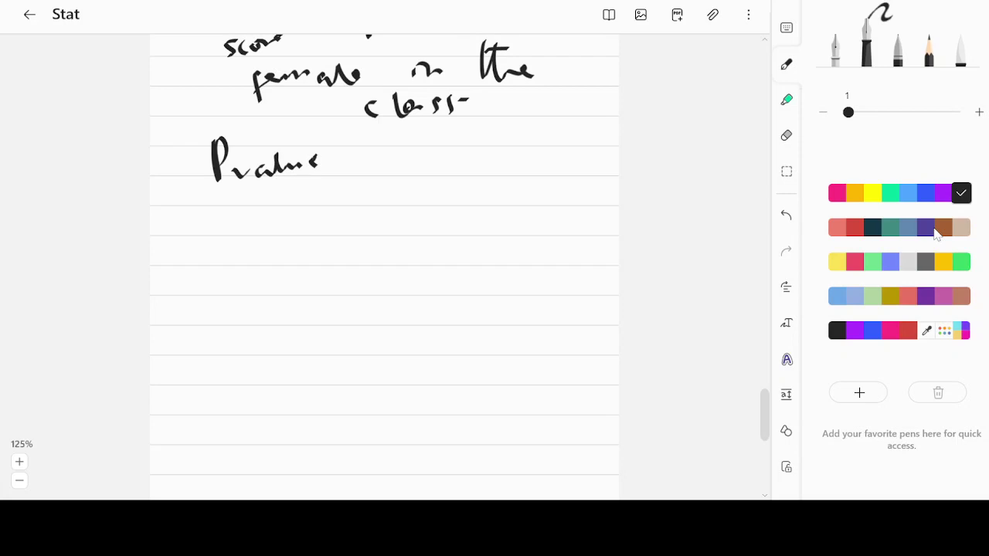
pyautogui.moveTo(403, 139); pyautogui.dragTo(415, 167)
pyautogui.moveTo(474, 141); pyautogui.dragTo(482, 173)
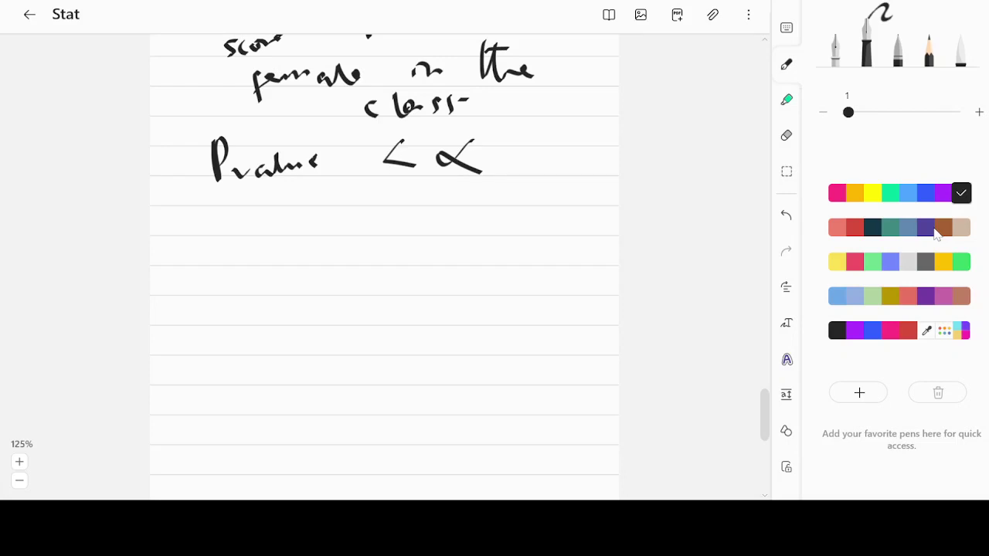
pyautogui.moveTo(504, 139)
pyautogui.mouseDown()
pyautogui.moveTo(496, 166)
pyautogui.moveTo(522, 154)
pyautogui.mouseUp()
pyautogui.click(529, 154)
pyautogui.moveTo(541, 147); pyautogui.dragTo(574, 158)
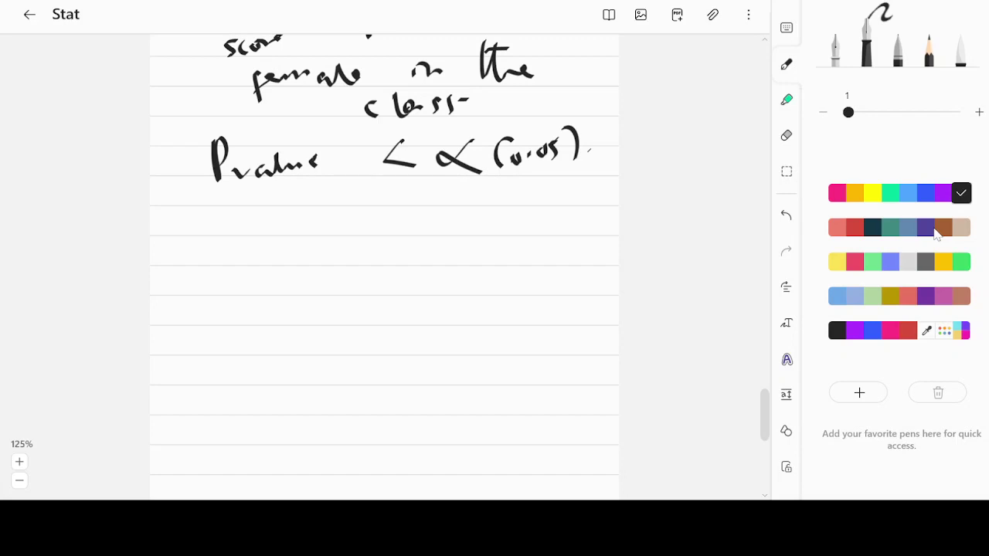
# - Handwrite the null hypothesis H0: μ1 = μ2 on the next line
pyautogui.moveTo(274, 210); pyautogui.dragTo(275, 236)
pyautogui.moveTo(283, 211)
pyautogui.mouseDown()
pyautogui.moveTo(285, 238)
pyautogui.moveTo(307, 232)
pyautogui.mouseUp()
pyautogui.click(317, 221)
pyautogui.click(317, 232)
pyautogui.moveTo(384, 226); pyautogui.dragTo(406, 221)
pyautogui.moveTo(411, 222)
pyautogui.mouseDown()
pyautogui.moveTo(414, 231)
pyautogui.moveTo(445, 210)
pyautogui.mouseUp()
pyautogui.moveTo(438, 219)
pyautogui.mouseDown()
pyautogui.moveTo(489, 202)
pyautogui.moveTo(505, 224)
pyautogui.moveTo(549, 215)
pyautogui.mouseUp()
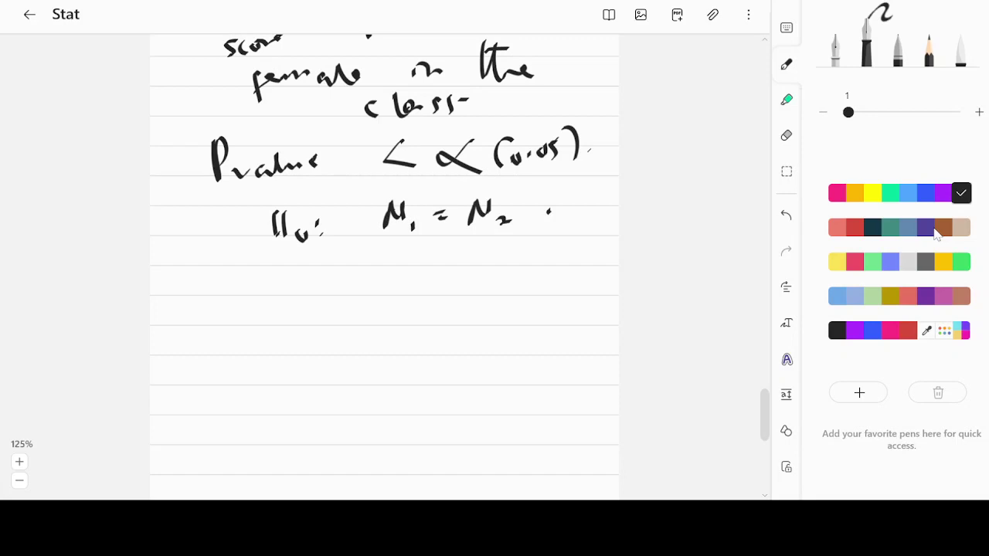
pyautogui.moveTo(275, 231); pyautogui.dragTo(278, 246)
pyautogui.moveTo(284, 231)
pyautogui.mouseDown()
pyautogui.moveTo(275, 287)
pyautogui.moveTo(291, 284)
pyautogui.mouseUp()
# - Handwrite the alternative hypothesis H1: μ1 ≠ μ2 below H0
pyautogui.moveTo(305, 283)
pyautogui.mouseDown()
pyautogui.moveTo(304, 295)
pyautogui.moveTo(325, 272)
pyautogui.mouseUp()
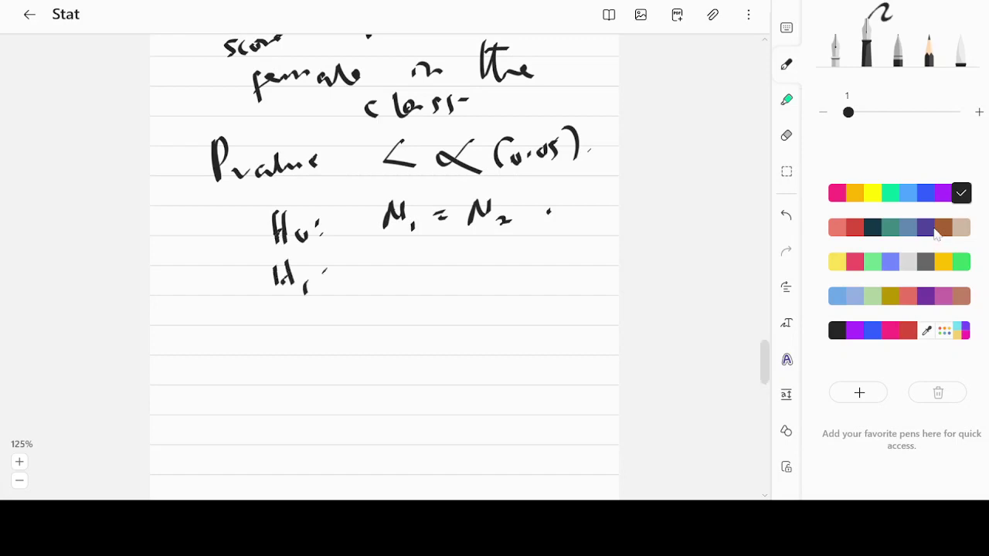
pyautogui.moveTo(386, 256)
pyautogui.mouseDown()
pyautogui.moveTo(388, 281)
pyautogui.moveTo(408, 274)
pyautogui.moveTo(415, 283)
pyautogui.moveTo(451, 261)
pyautogui.mouseUp()
pyautogui.moveTo(444, 271); pyautogui.dragTo(445, 281)
pyautogui.moveTo(473, 252)
pyautogui.mouseDown()
pyautogui.moveTo(473, 275)
pyautogui.moveTo(513, 272)
pyautogui.mouseUp()
pyautogui.moveTo(547, 256); pyautogui.dragTo(547, 259)
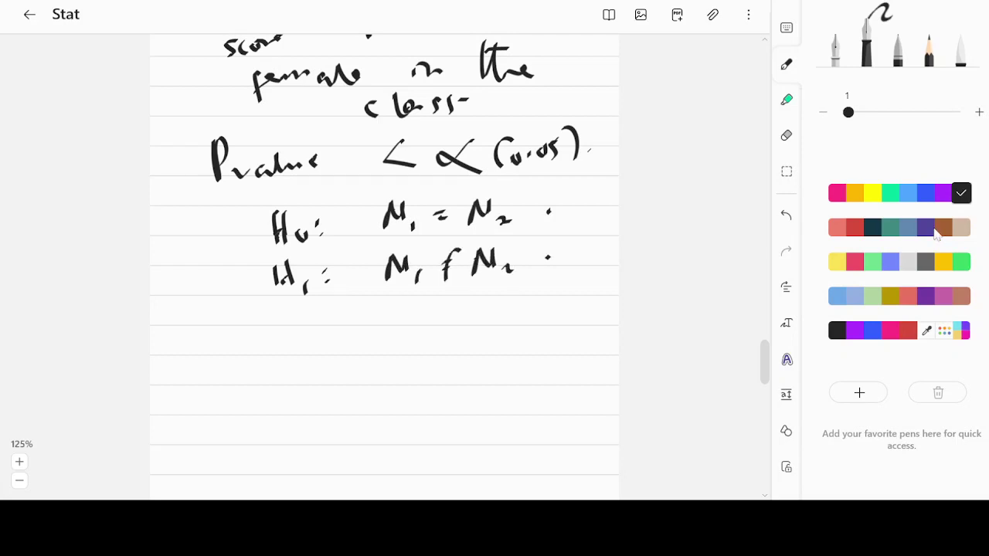
# - Start a new 'Pvalue =' line below H1
pyautogui.moveTo(230, 315); pyautogui.dragTo(228, 360)
pyautogui.moveTo(229, 311)
pyautogui.mouseDown()
pyautogui.moveTo(233, 340)
pyautogui.moveTo(302, 354)
pyautogui.mouseUp()
pyautogui.moveTo(301, 330)
pyautogui.mouseDown()
pyautogui.moveTo(314, 354)
pyautogui.moveTo(338, 336)
pyautogui.mouseUp()
pyautogui.moveTo(349, 333); pyautogui.dragTo(360, 338)
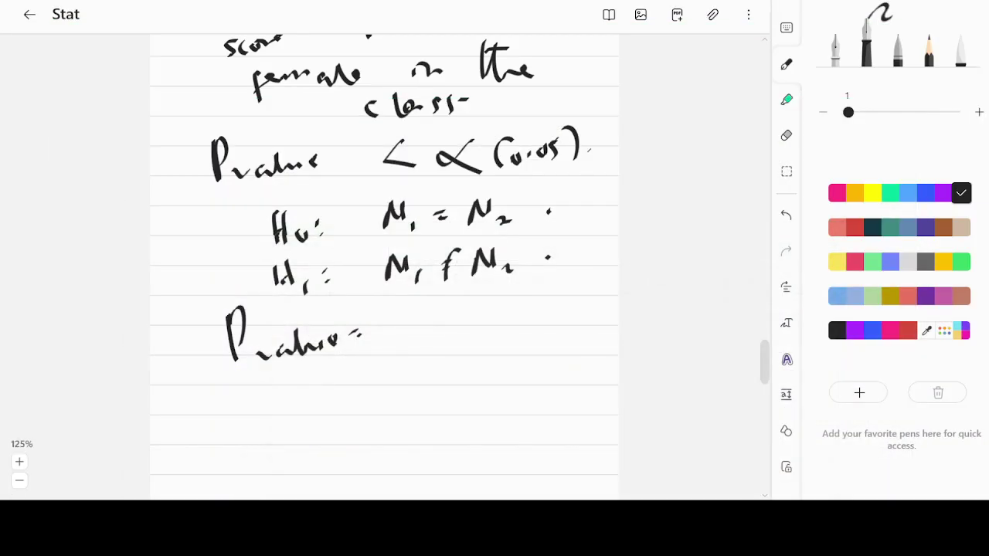
# - Write '0.0048 < 0.05' after 'Pvalue ='
pyautogui.moveTo(407, 305); pyautogui.dragTo(418, 306)
pyautogui.moveTo(437, 300); pyautogui.dragTo(455, 301)
pyautogui.moveTo(471, 295)
pyautogui.mouseDown()
pyautogui.moveTo(485, 314)
pyautogui.moveTo(502, 314)
pyautogui.mouseUp()
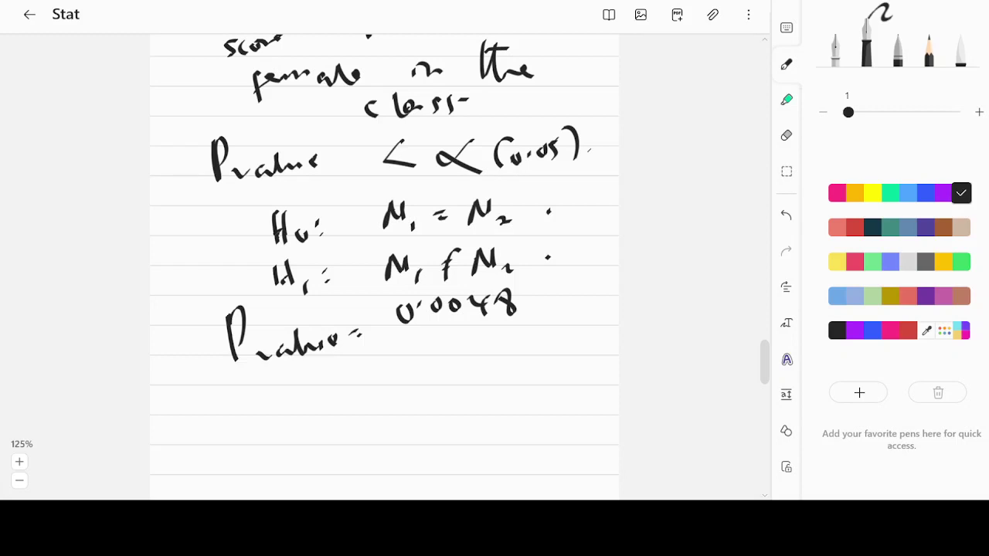
pyautogui.moveTo(542, 295)
pyautogui.mouseDown()
pyautogui.moveTo(544, 312)
pyautogui.moveTo(578, 305)
pyautogui.mouseUp()
pyautogui.moveTo(591, 298); pyautogui.dragTo(590, 300)
pyautogui.moveTo(605, 287); pyautogui.dragTo(601, 307)
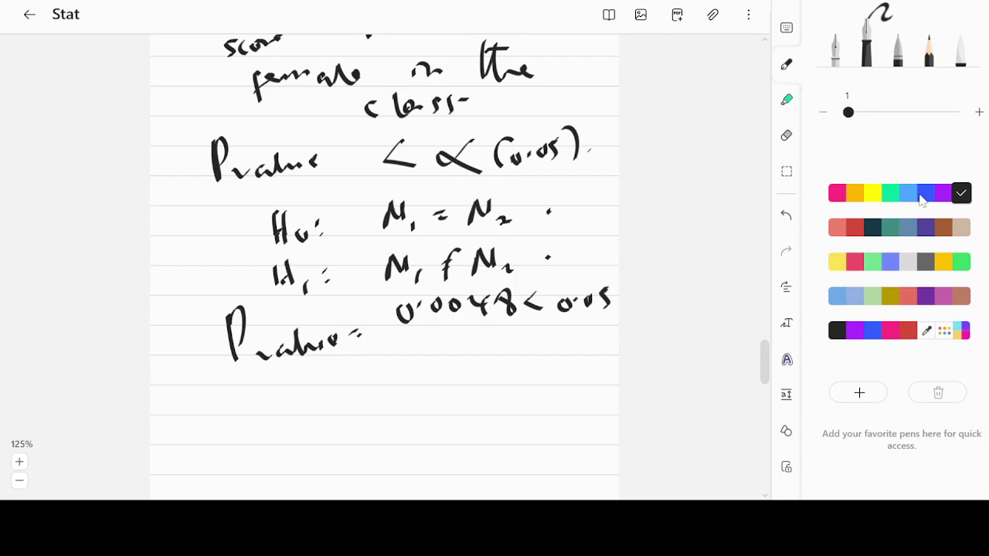
# - Switch the pen ink to blue and write 'Reject H0' below
pyautogui.click(922, 194)
pyautogui.moveTo(259, 377)
pyautogui.mouseDown()
pyautogui.moveTo(263, 417)
pyautogui.moveTo(288, 402)
pyautogui.mouseUp()
pyautogui.moveTo(305, 390)
pyautogui.mouseDown()
pyautogui.moveTo(287, 394)
pyautogui.moveTo(316, 417)
pyautogui.mouseUp()
pyautogui.moveTo(330, 382)
pyautogui.mouseDown()
pyautogui.moveTo(324, 397)
pyautogui.moveTo(362, 395)
pyautogui.mouseUp()
pyautogui.moveTo(425, 350); pyautogui.dragTo(433, 405)
pyautogui.moveTo(440, 353)
pyautogui.mouseDown()
pyautogui.moveTo(454, 397)
pyautogui.moveTo(442, 375)
pyautogui.mouseUp()
pyautogui.moveTo(471, 378); pyautogui.dragTo(470, 380)
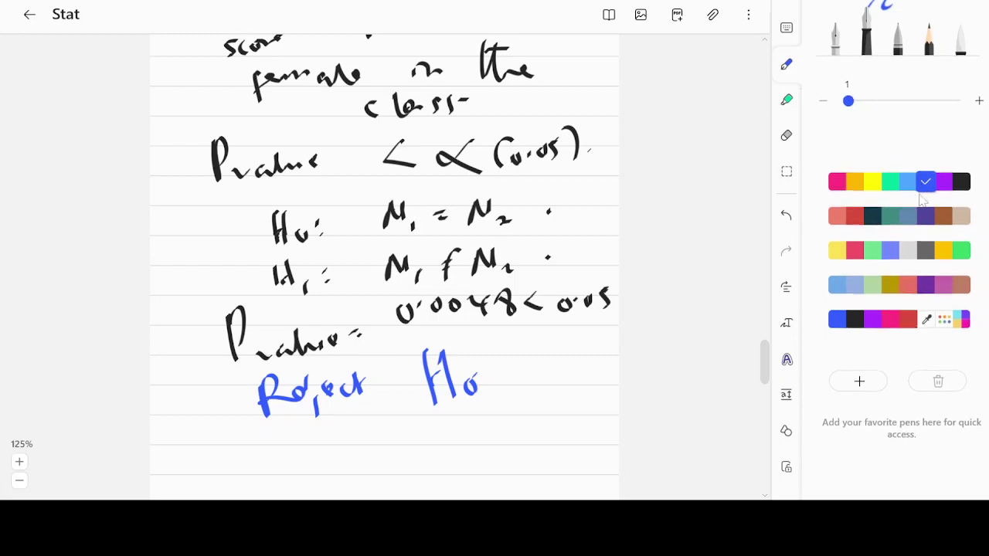
# - Write 'Accept H1' in blue below 'Reject H0'
pyautogui.scroll(-3, 430, 234)
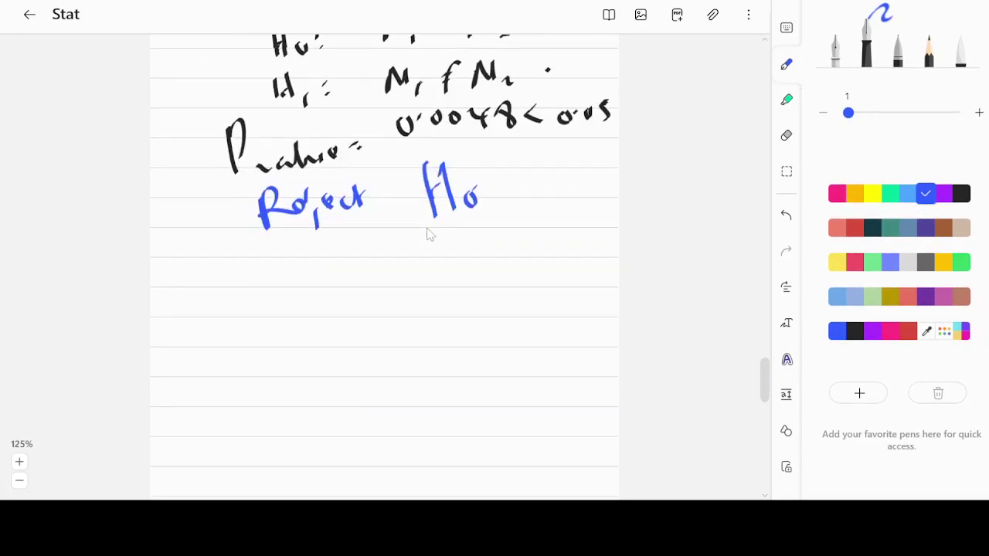
pyautogui.moveTo(266, 284)
pyautogui.mouseDown()
pyautogui.moveTo(329, 265)
pyautogui.moveTo(356, 272)
pyautogui.moveTo(380, 254)
pyautogui.mouseUp()
pyautogui.moveTo(442, 237); pyautogui.dragTo(439, 275)
pyautogui.moveTo(455, 232)
pyautogui.mouseDown()
pyautogui.moveTo(458, 280)
pyautogui.moveTo(455, 259)
pyautogui.mouseUp()
pyautogui.moveTo(474, 265); pyautogui.dragTo(476, 284)
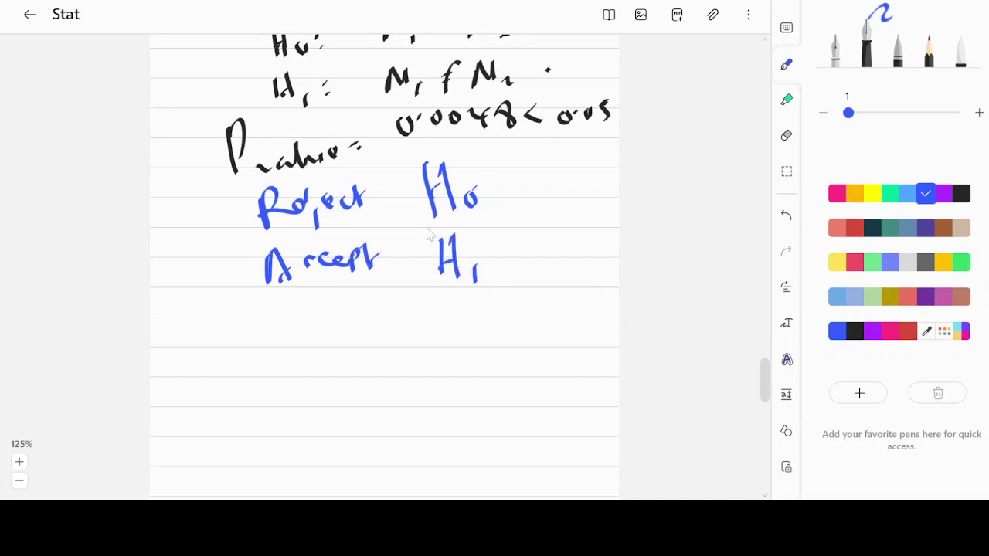
# - Draw a blue pen stroke marking the 'Accept H1' conclusion
pyautogui.scroll(5, 430, 234)
pyautogui.scroll(5, 430, 234)
pyautogui.scroll(5, 430, 234)
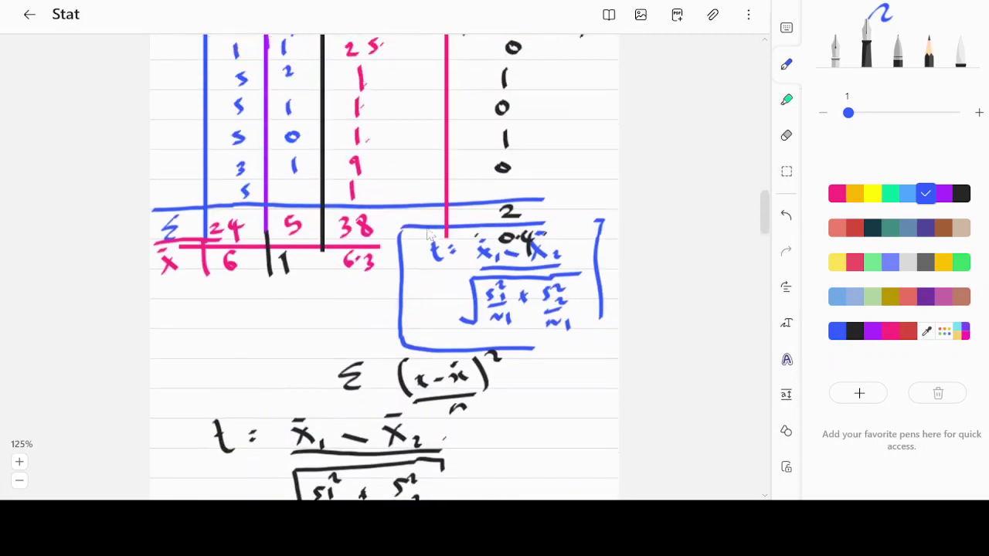
pyautogui.scroll(5, 430, 236)
pyautogui.scroll(-5, 430, 234)
pyautogui.scroll(-5, 430, 234)
pyautogui.scroll(-5, 430, 234)
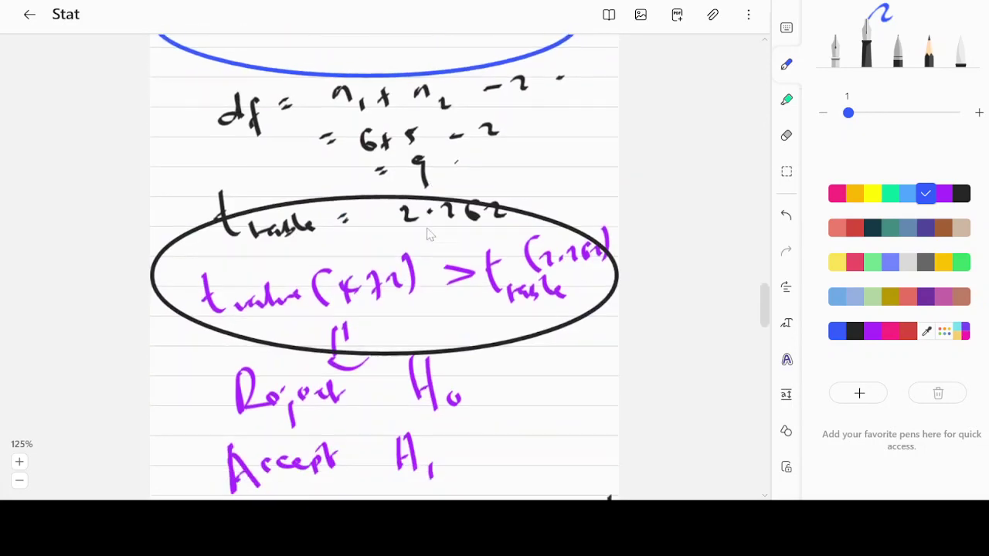
pyautogui.scroll(-5, 430, 234)
pyautogui.scroll(5, 430, 234)
pyautogui.scroll(1, 431, 234)
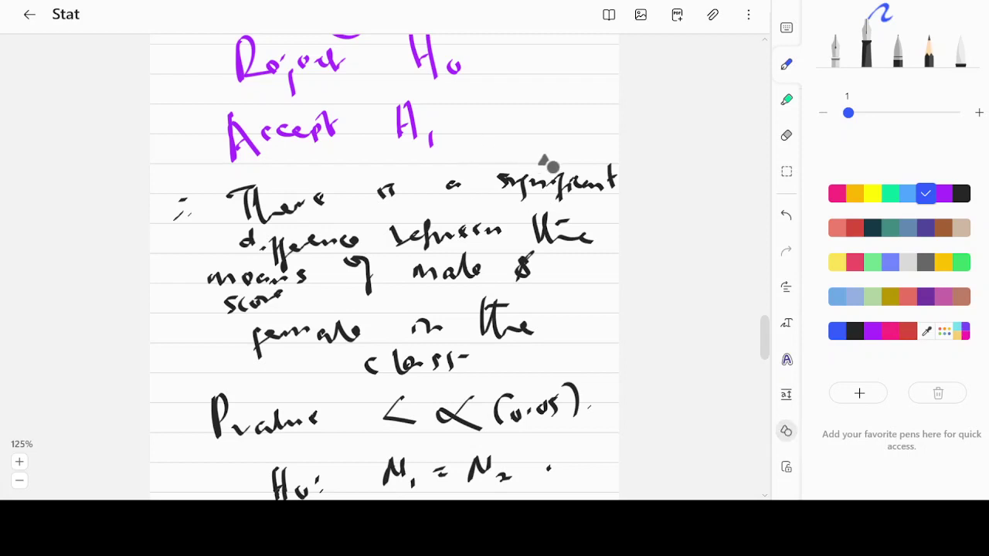
pyautogui.click(787, 433)
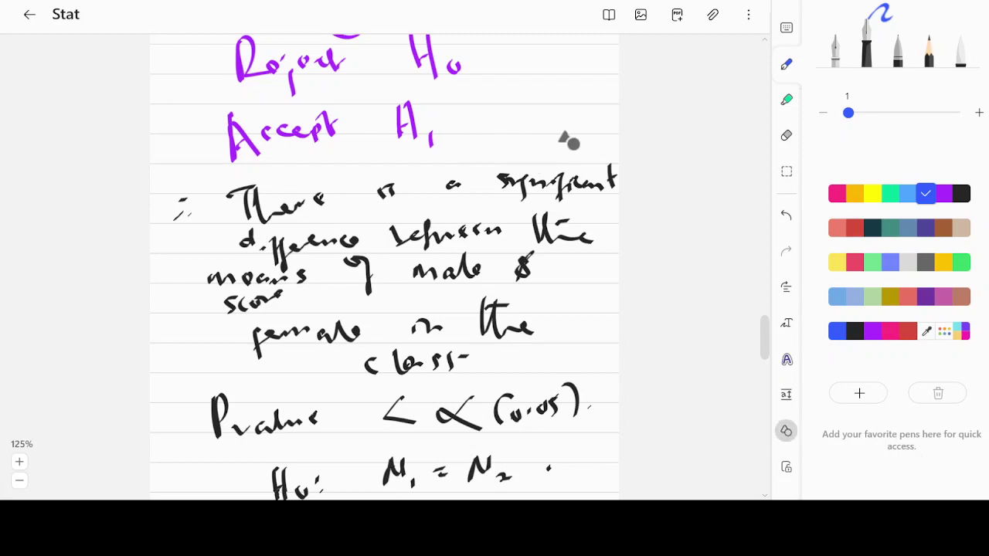
pyautogui.moveTo(569, 138)
pyautogui.mouseDown()
pyautogui.moveTo(214, 179)
pyautogui.moveTo(618, 309)
pyautogui.mouseUp()
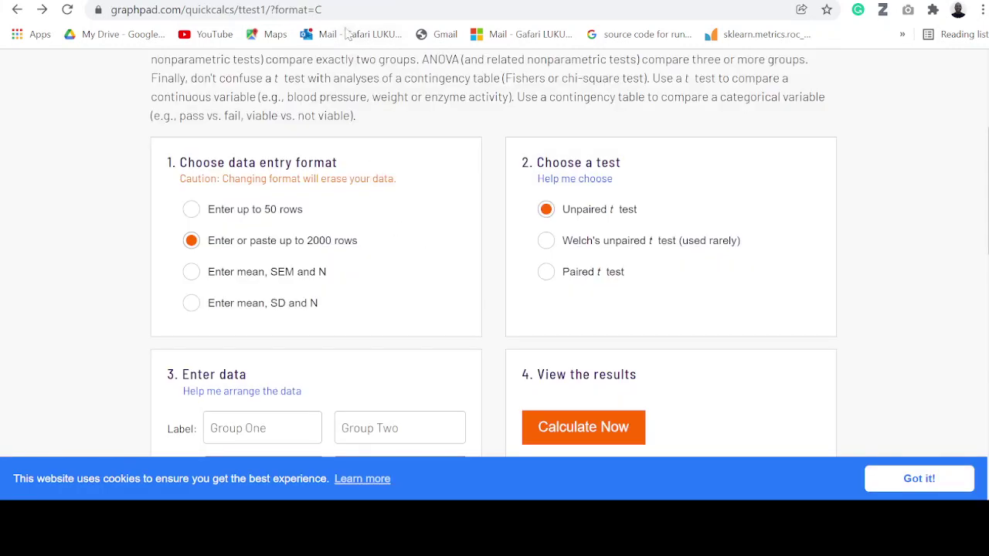
# - Label the first QuickCalcs group 'Female' and clear the old sample values
pyautogui.click(309, 9)
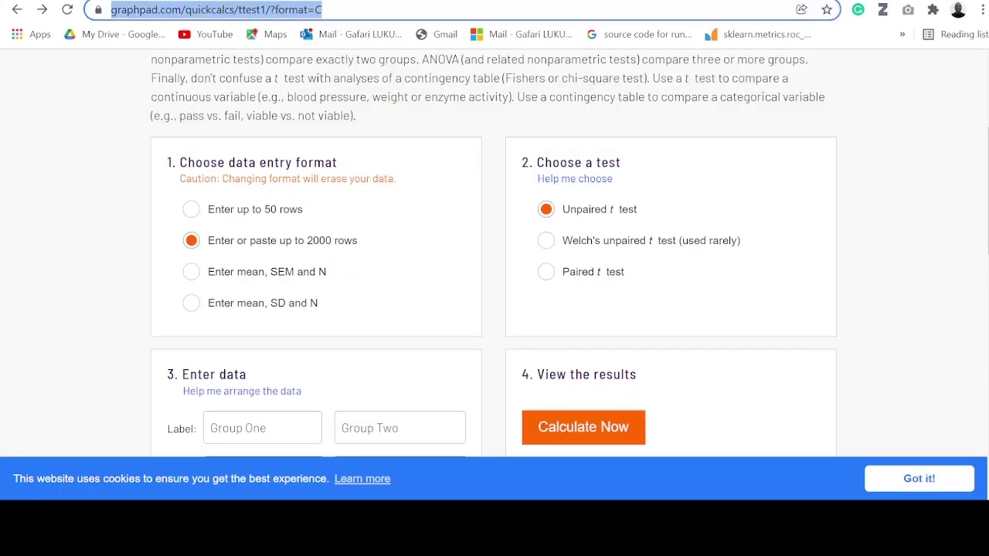
pyautogui.click(34, 216)
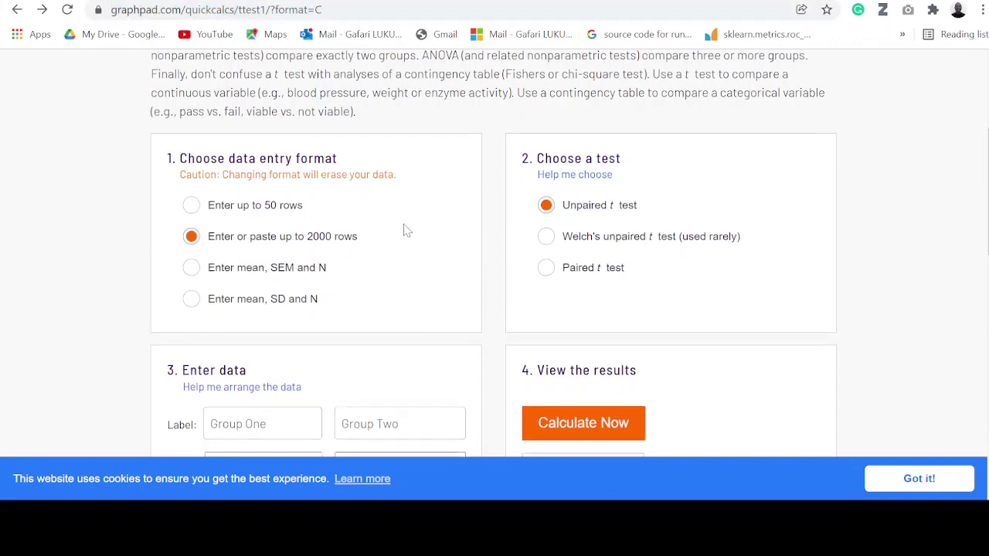
pyautogui.scroll(-2, 407, 230)
pyautogui.scroll(-2, 407, 230)
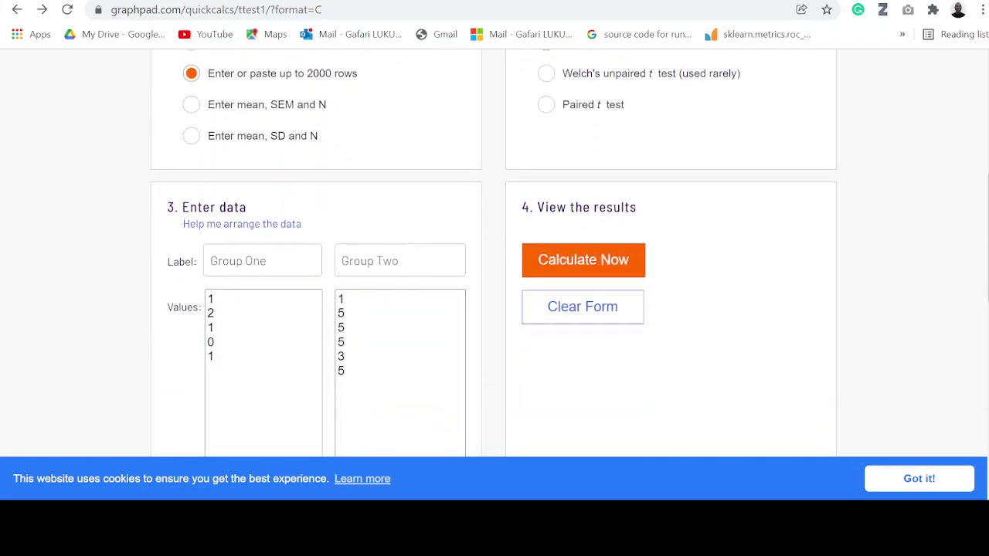
pyautogui.scroll(-1, 494, 210)
pyautogui.click(252, 237)
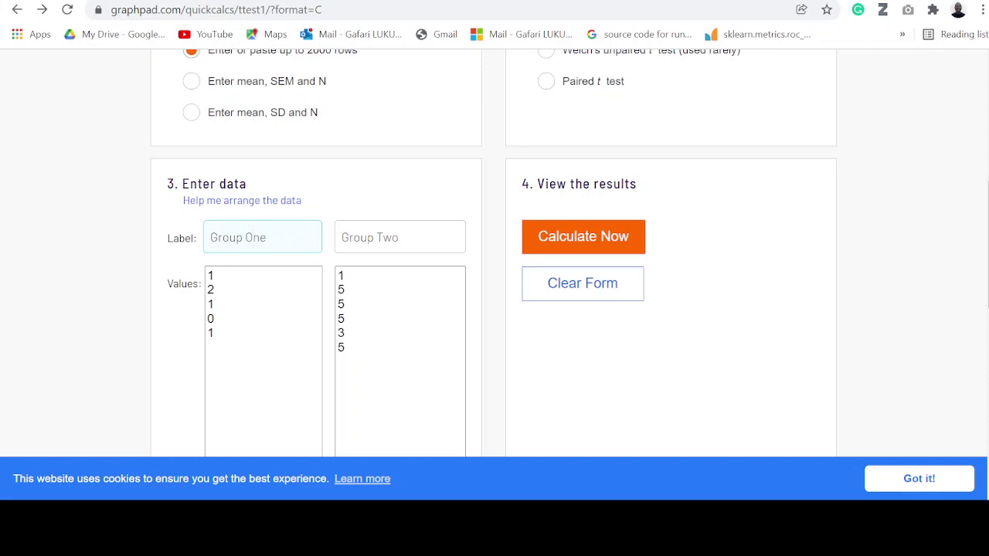
pyautogui.write('F')
pyautogui.hotkey('ctrl', 'a')
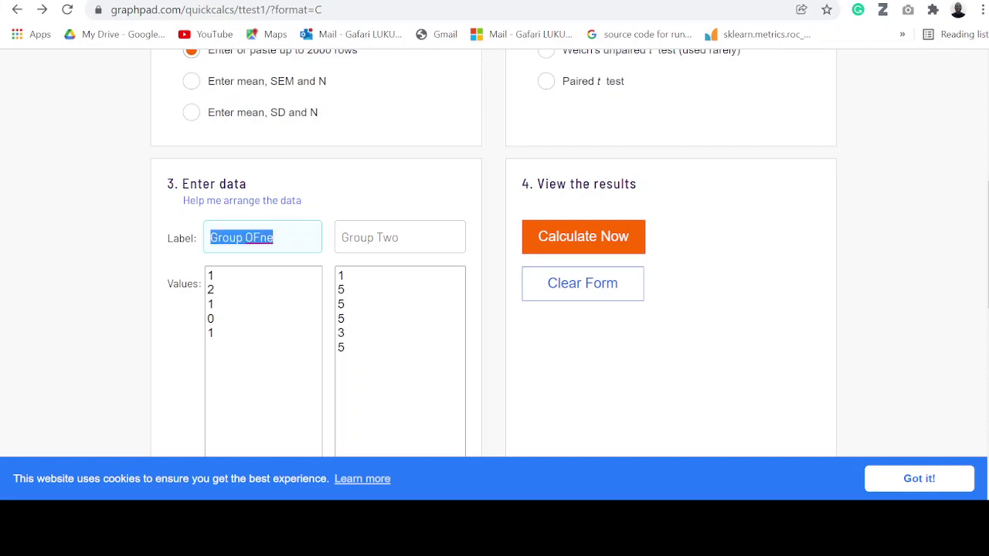
pyautogui.write('Female')
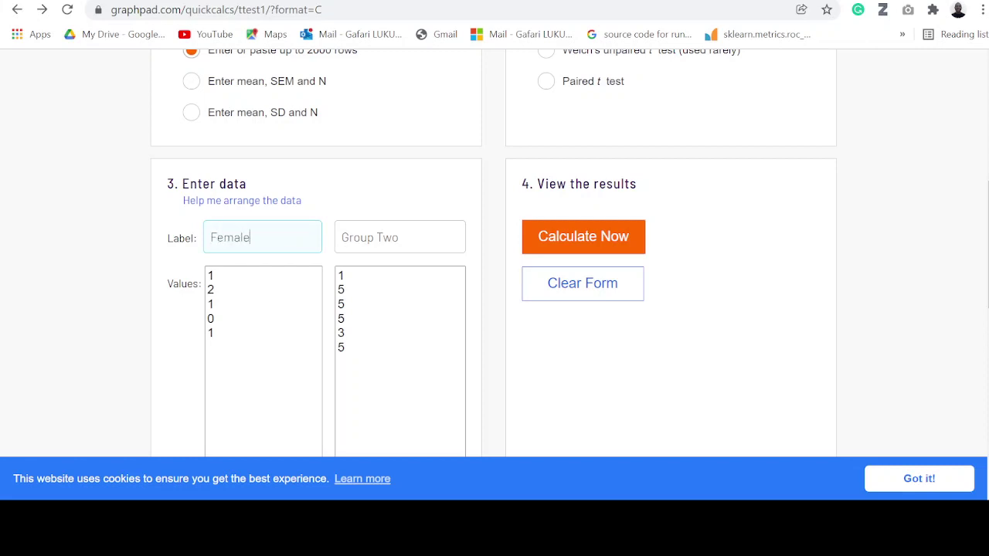
pyautogui.press('Tab')
pyautogui.hotkey('ctrl', 'a')
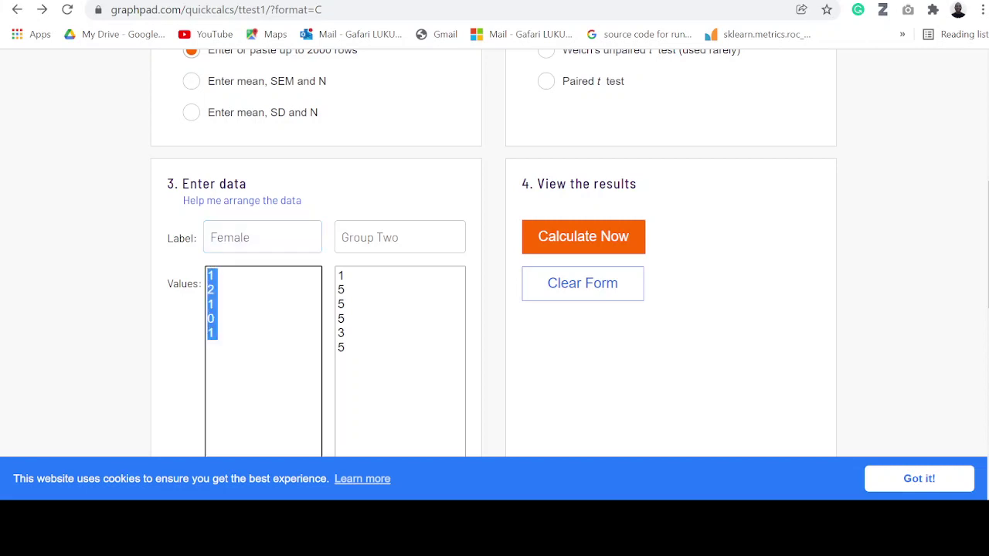
pyautogui.press('BackSpace')
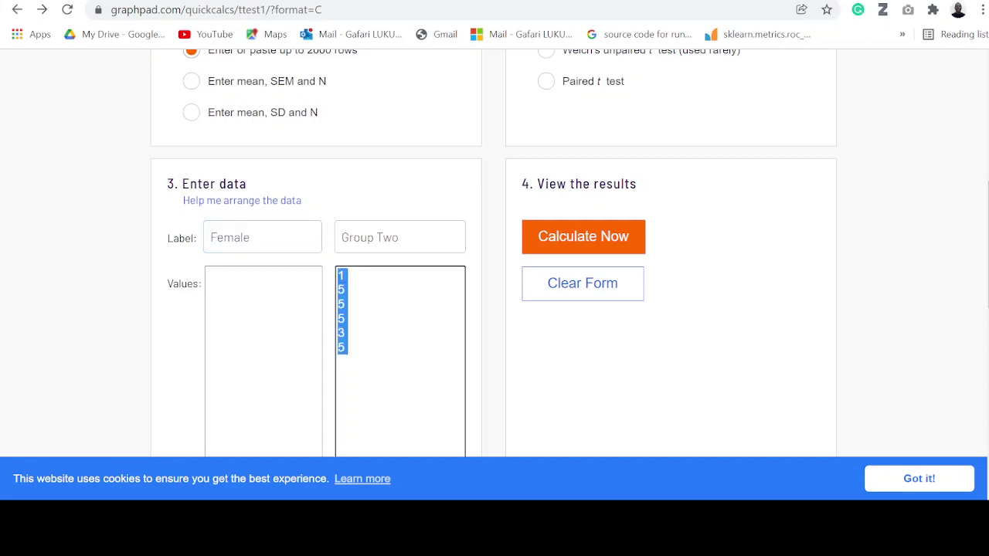
pyautogui.press('BackSpace')
# - Rename the second group's label to Male
pyautogui.click(399, 237)
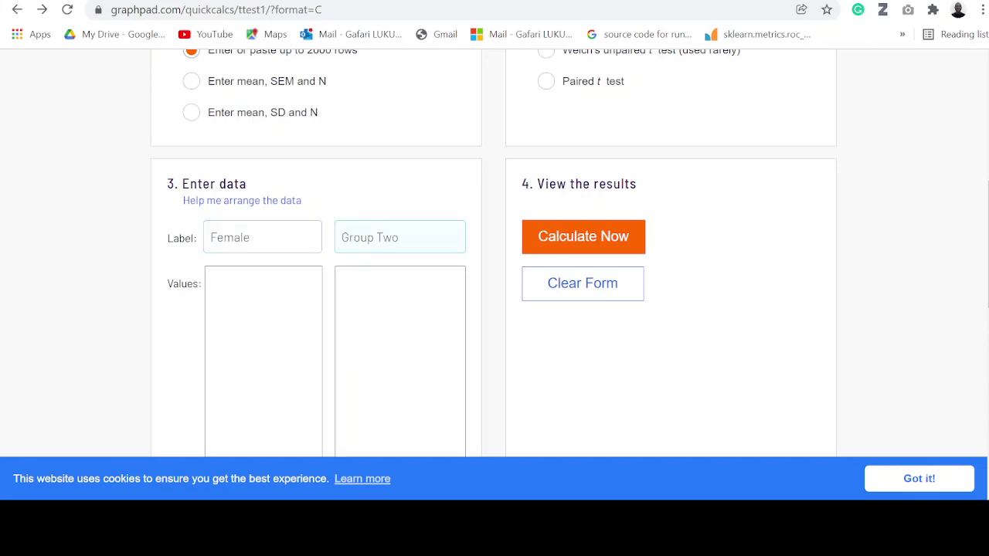
pyautogui.hotkey('ctrl', 'a')
pyautogui.write('Maler')
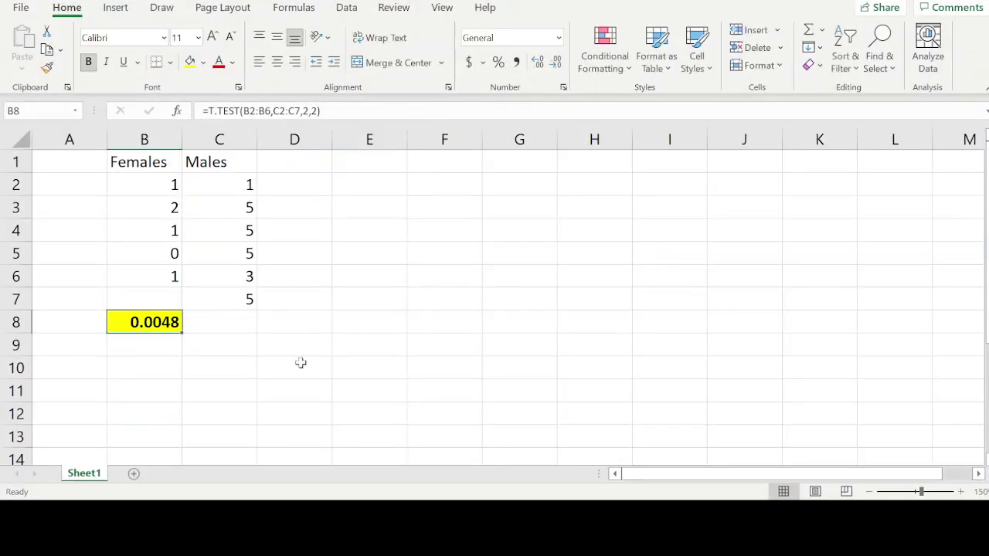
# - Copy the Females scores B2:B6 from Excel into the Female values box
pyautogui.moveTo(164, 187); pyautogui.dragTo(161, 274)
pyautogui.hotkey('ctrl', 'c')
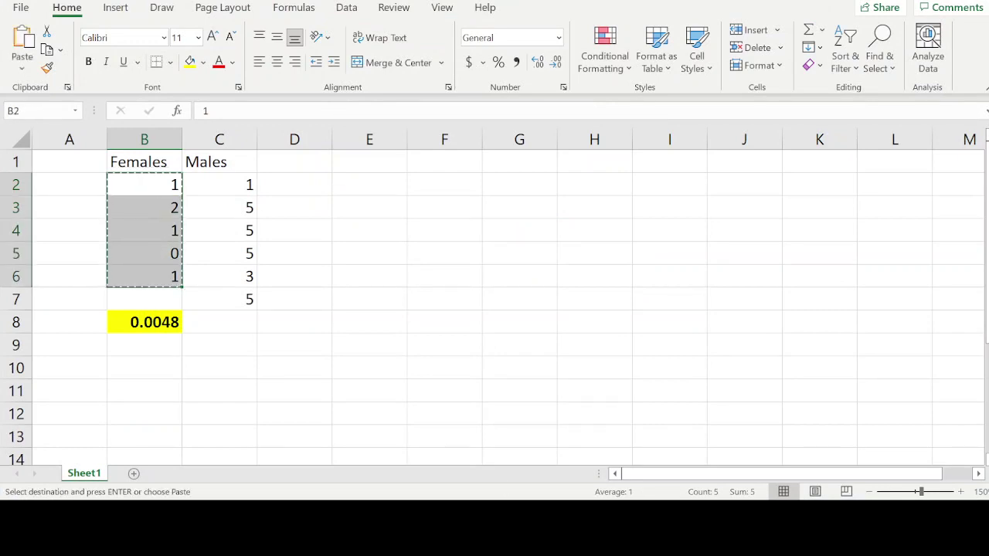
pyautogui.hotkey('alt', 'Tab')
pyautogui.click(208, 284)
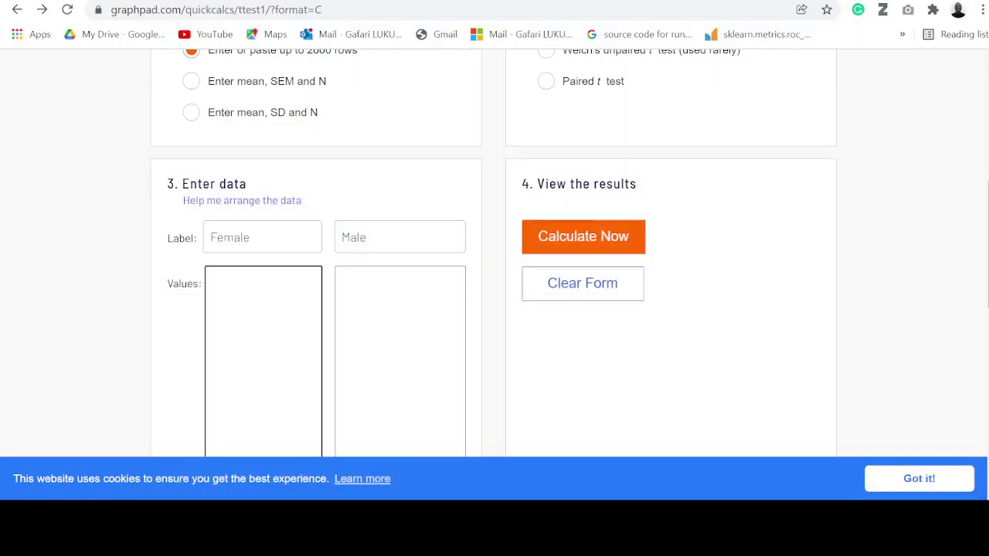
pyautogui.hotkey('ctrl', 'v')
# - Paste the Males scores C2:C7 into the Male values box and run the unpaired t test
pyautogui.hotkey('alt', 'Tab')
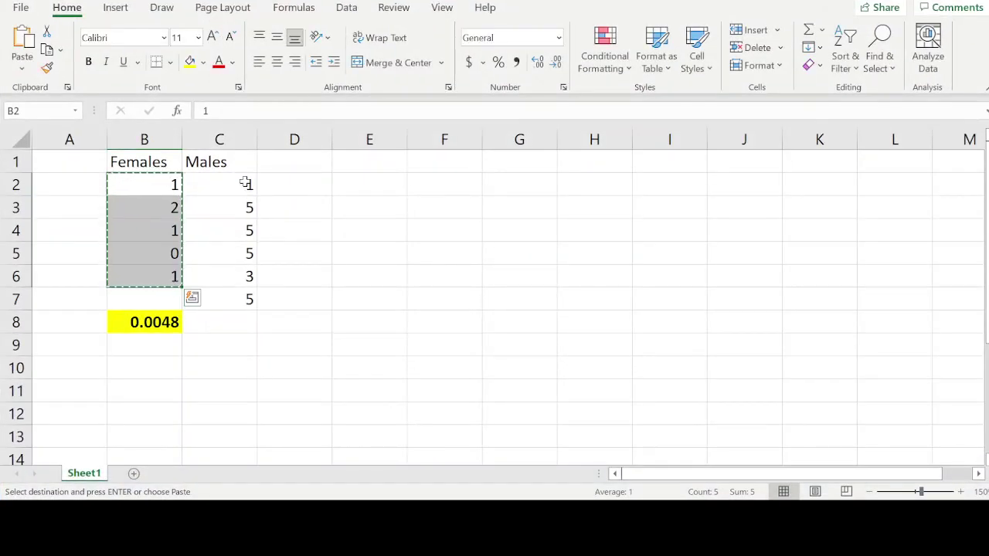
pyautogui.moveTo(247, 181); pyautogui.dragTo(231, 311)
pyautogui.hotkey('ctrl', 'c')
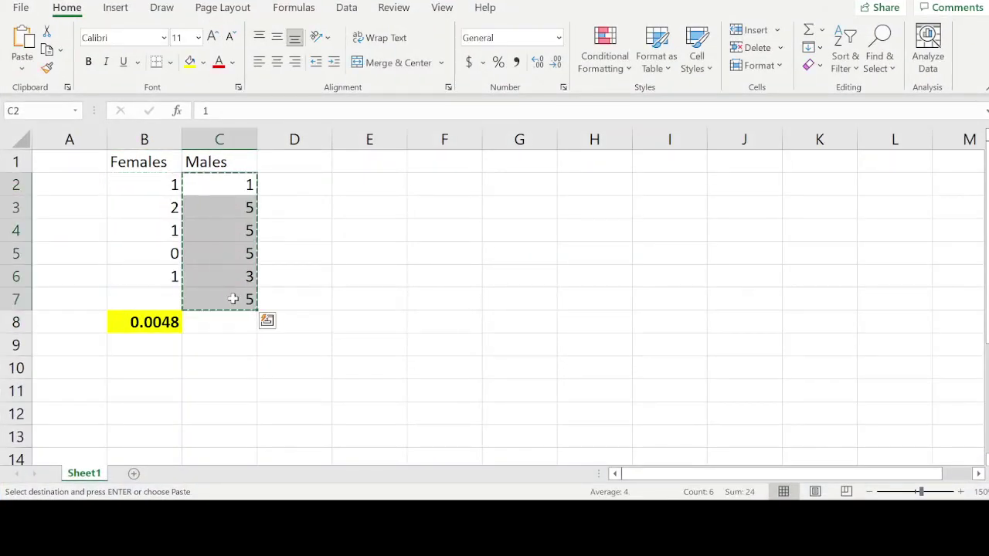
pyautogui.hotkey('alt', 'Tab')
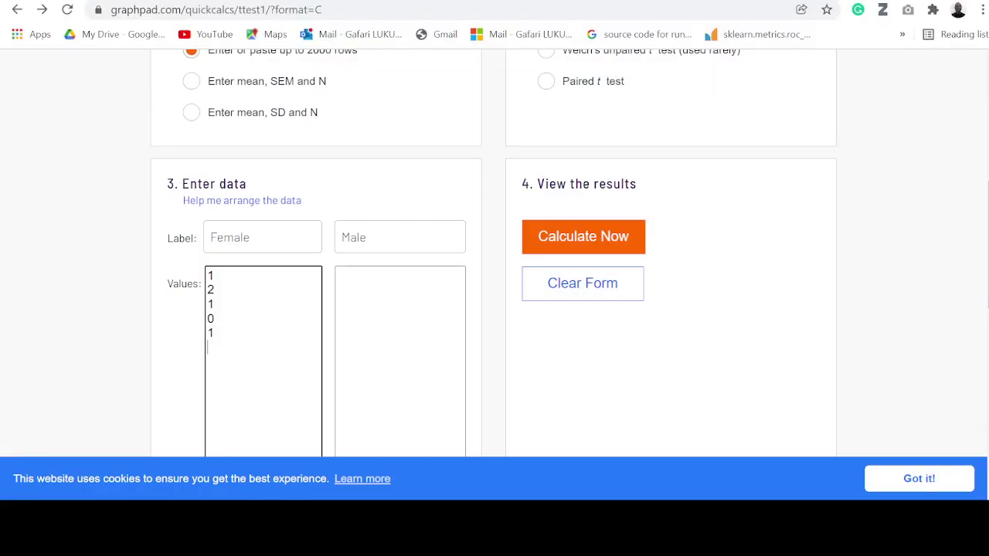
pyautogui.click(338, 276)
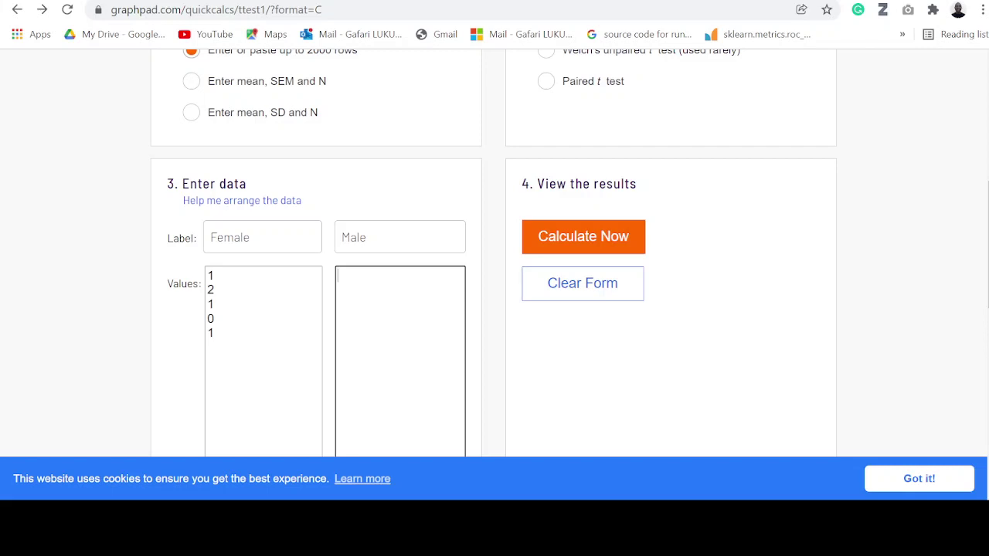
pyautogui.hotkey('ctrl', 'v')
pyautogui.scroll(2, 805, 165)
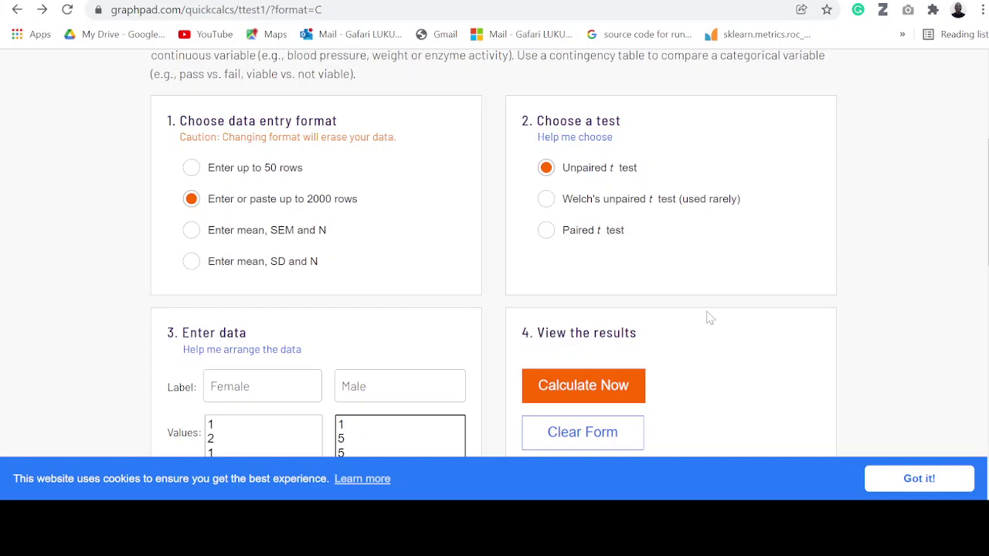
pyautogui.scroll(-1, 706, 317)
pyautogui.click(603, 325)
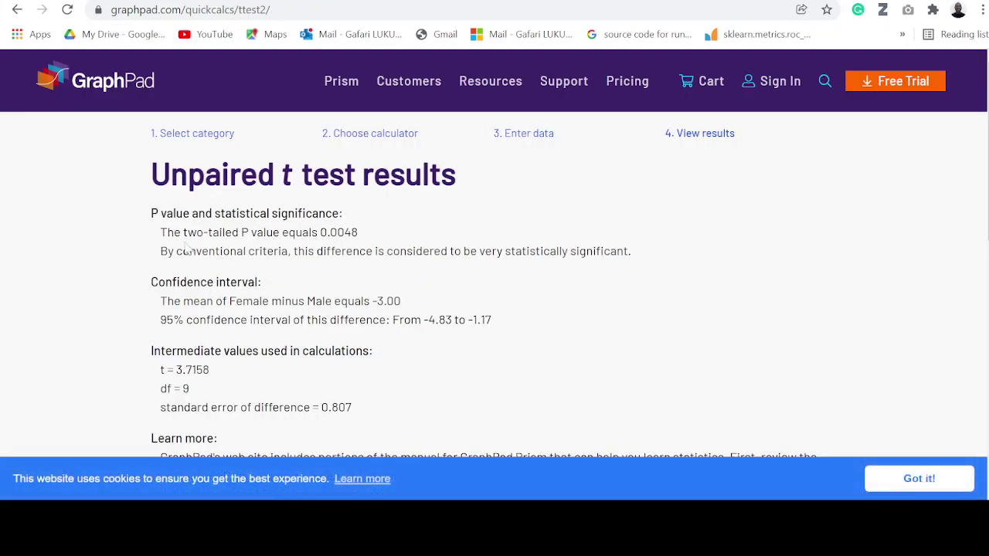
# - Highlight the reported P value 0.0048 and briefly check it against the Excel workbook
pyautogui.moveTo(241, 231); pyautogui.dragTo(378, 236)
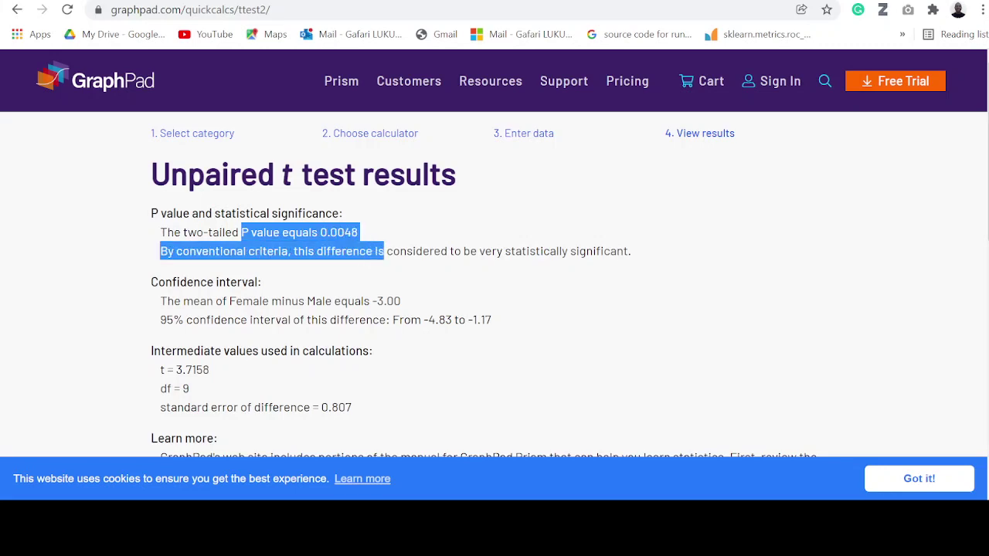
pyautogui.rightClick(515, 528)
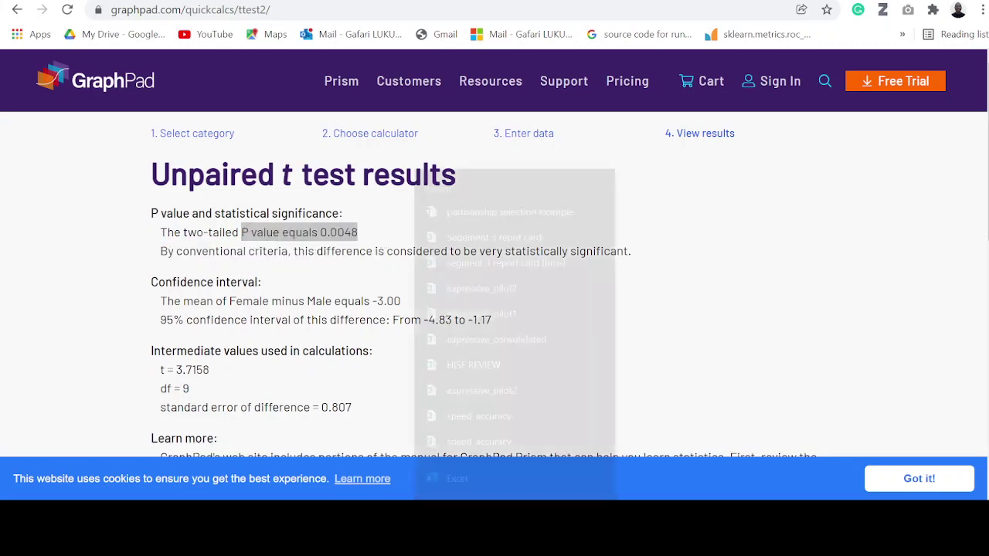
pyautogui.click(515, 528)
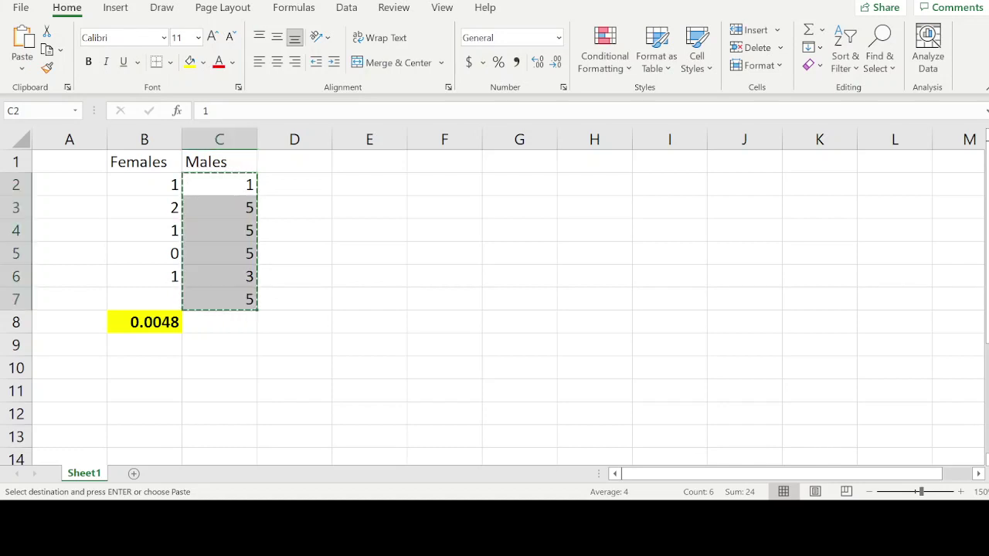
pyautogui.hotkey('alt', 'Tab')
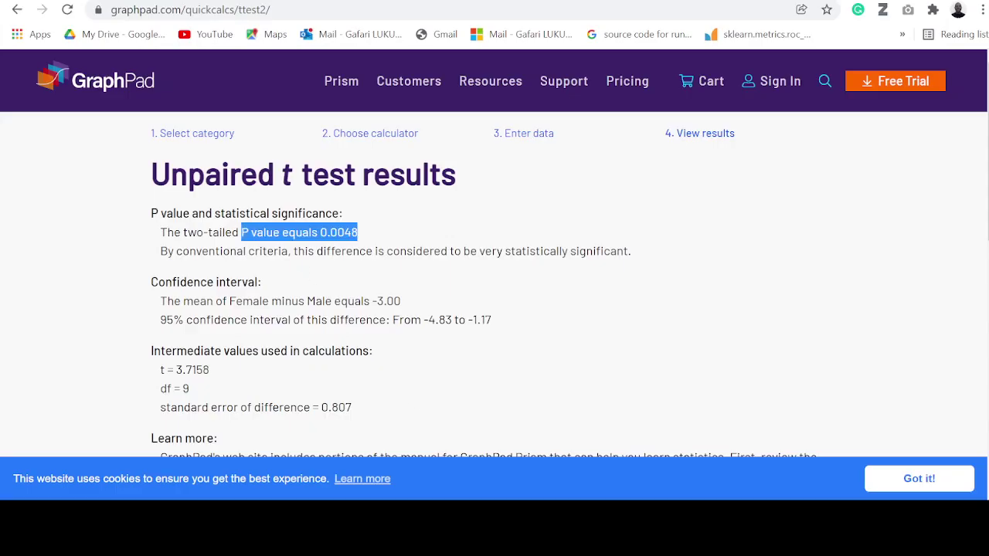
# - Highlight the 'very statistically significant' conclusion, review the results, then return to Samsung Notes
pyautogui.moveTo(296, 251)
pyautogui.mouseDown()
pyautogui.moveTo(600, 266)
pyautogui.moveTo(661, 250)
pyautogui.mouseUp()
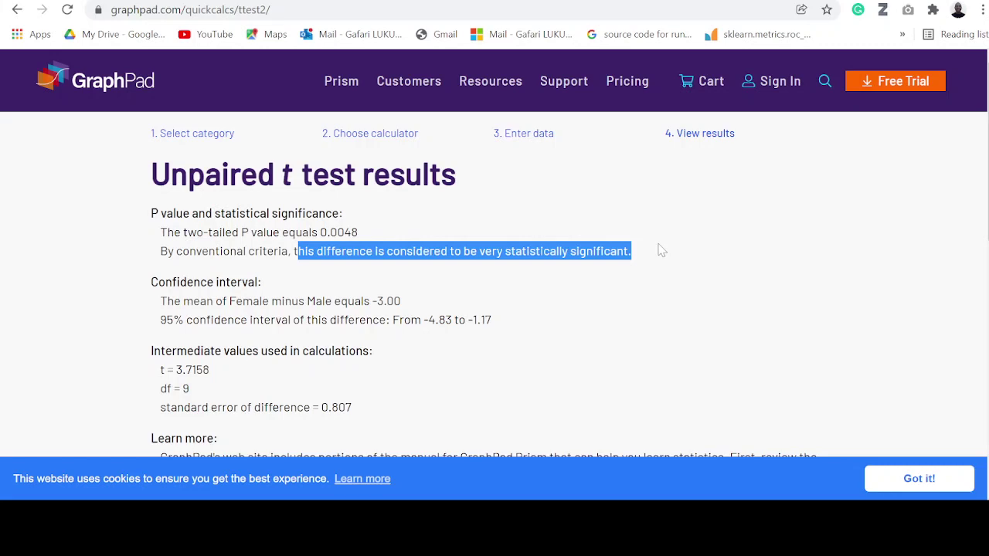
pyautogui.click(474, 353)
pyautogui.scroll(-3, 475, 353)
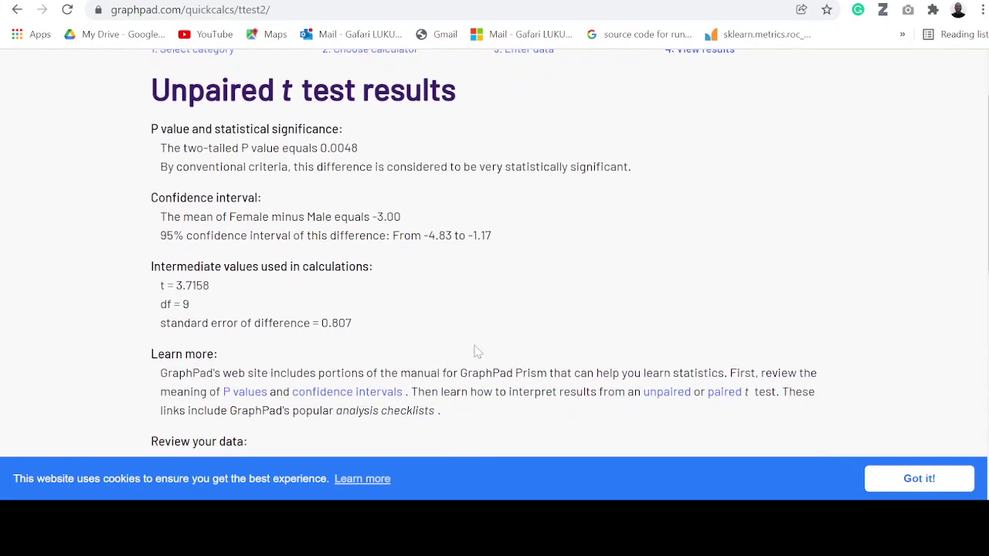
pyautogui.scroll(-2, 474, 349)
pyautogui.scroll(-2, 473, 341)
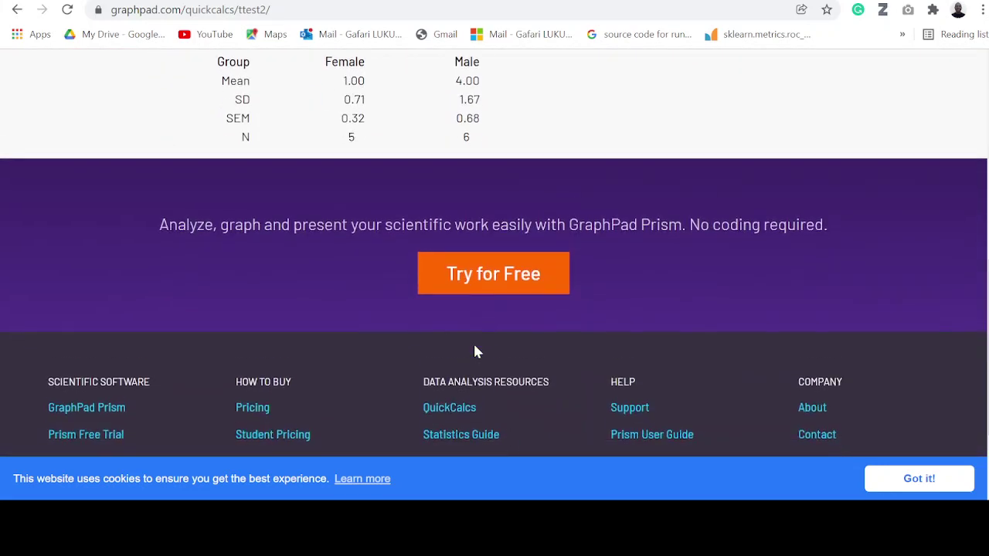
pyautogui.scroll(2, 473, 342)
pyautogui.scroll(3, 472, 341)
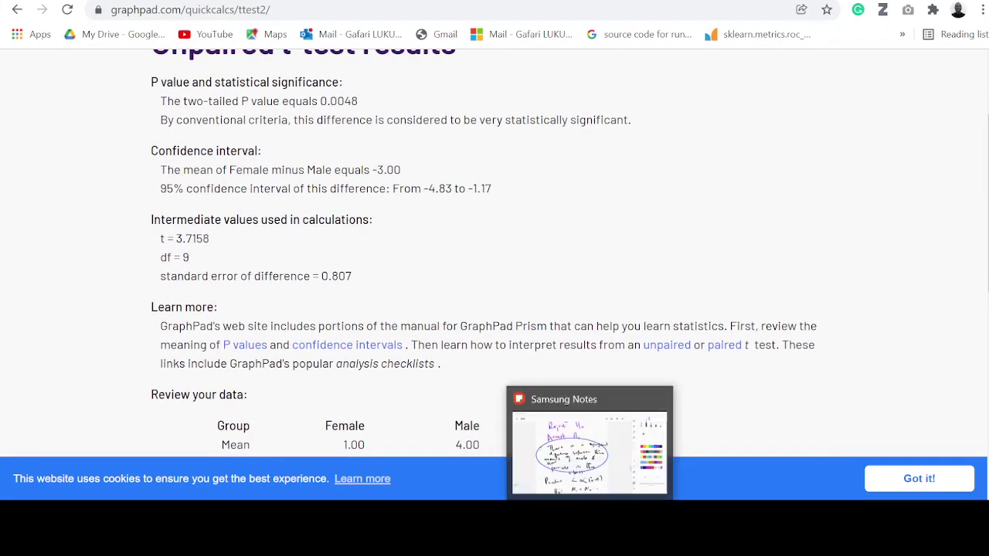
pyautogui.click(590, 401)
# - Switch the pen to black and handwrite 't(9) =' on the next blank line
pyautogui.scroll(-3, 440, 338)
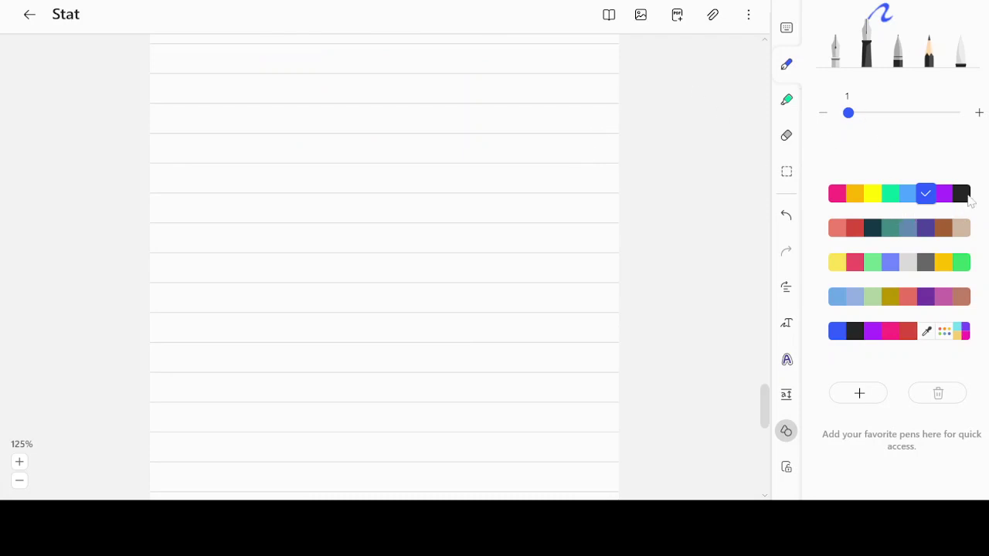
pyautogui.click(965, 195)
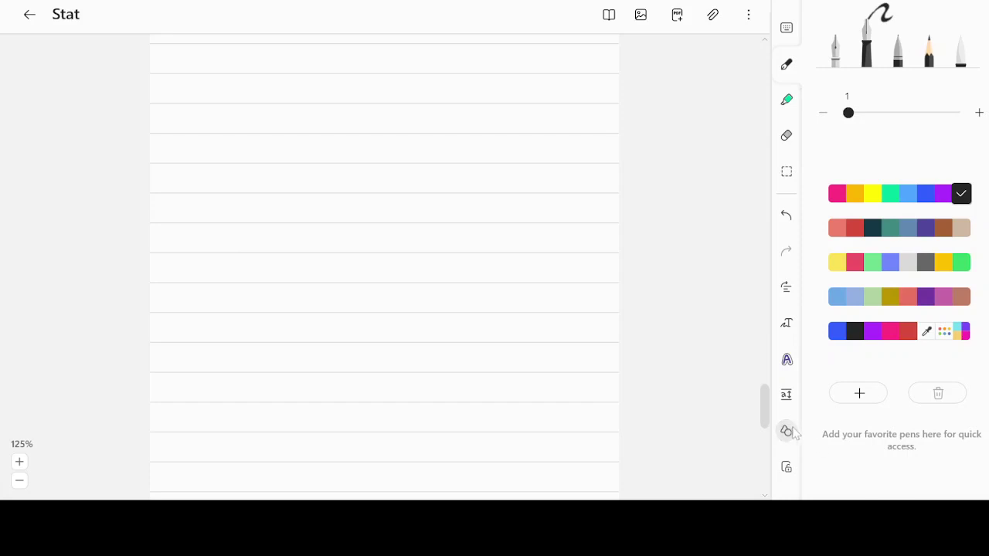
pyautogui.moveTo(182, 64); pyautogui.dragTo(202, 101)
pyautogui.moveTo(179, 95); pyautogui.dragTo(203, 84)
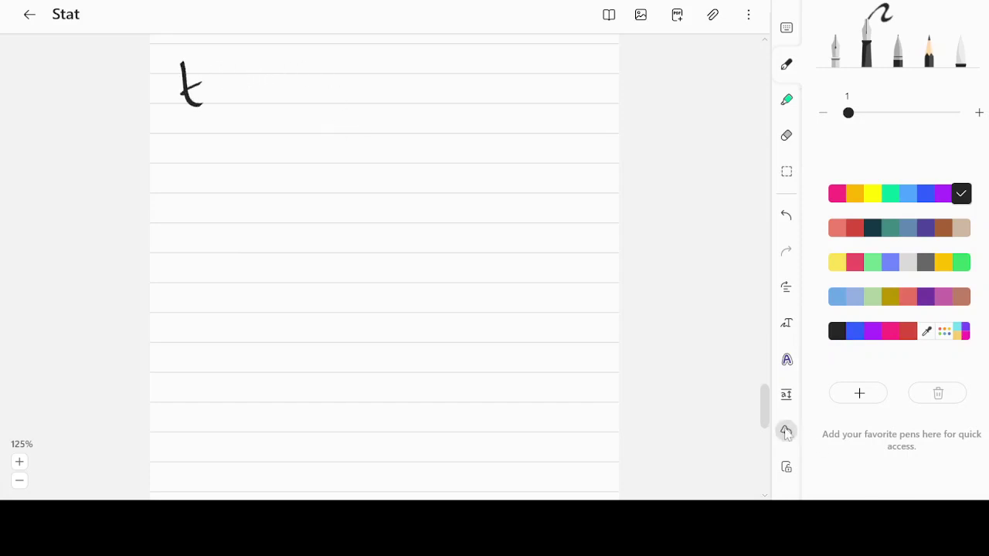
pyautogui.moveTo(246, 53); pyautogui.dragTo(247, 113)
pyautogui.moveTo(271, 71); pyautogui.dragTo(275, 102)
pyautogui.moveTo(291, 54); pyautogui.dragTo(309, 120)
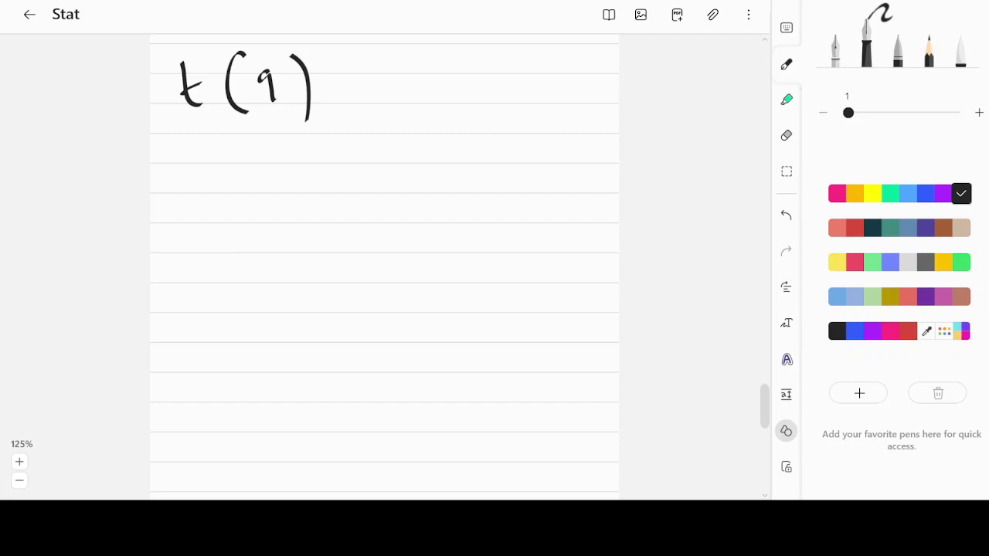
pyautogui.moveTo(339, 91); pyautogui.dragTo(349, 101)
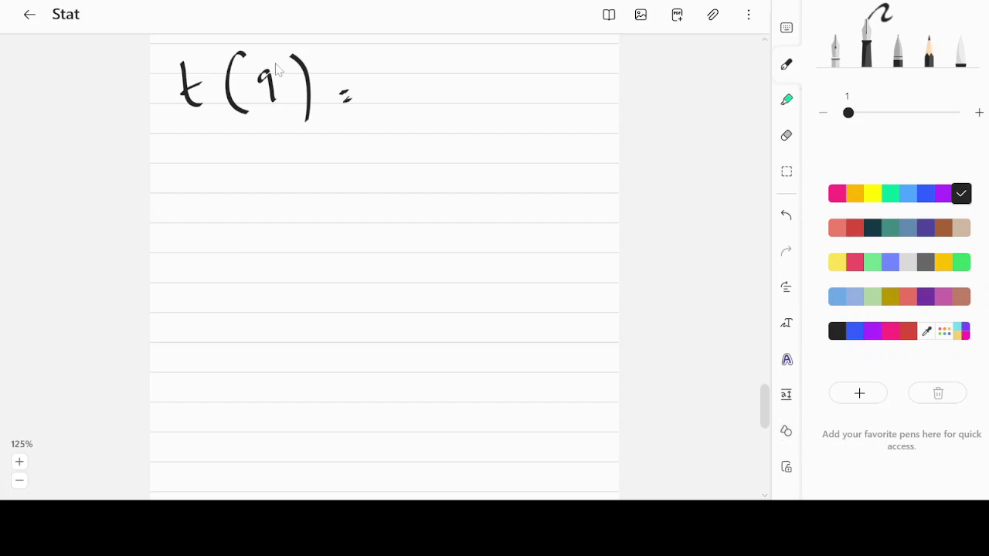
# - Check the earlier t calculation, then handwrite '4.72,' after 't(9) ='
pyautogui.scroll(5, 732, 187)
pyautogui.scroll(3, 732, 186)
pyautogui.scroll(3, 733, 186)
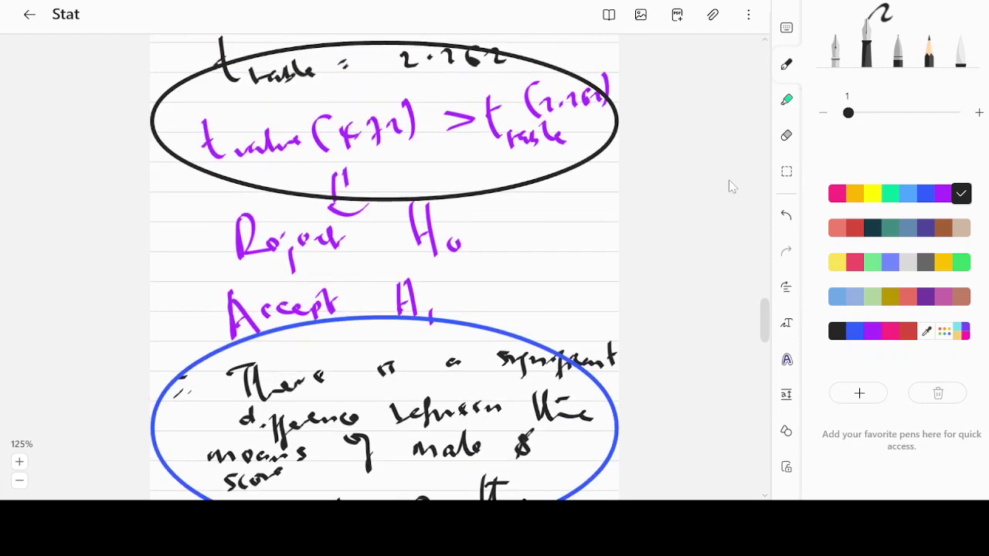
pyautogui.scroll(3, 733, 186)
pyautogui.scroll(3, 732, 187)
pyautogui.scroll(3, 732, 186)
pyautogui.scroll(3, 732, 186)
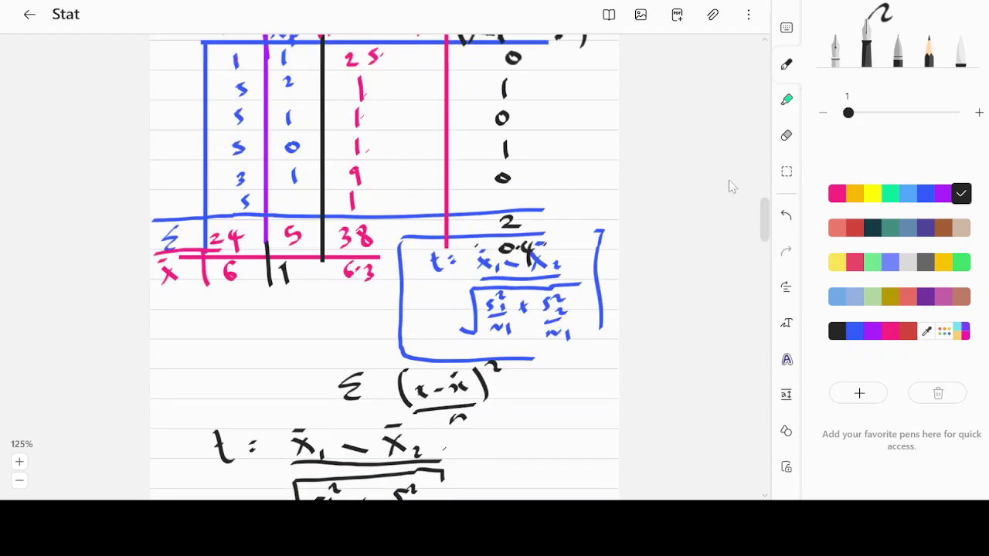
pyautogui.scroll(3, 732, 187)
pyautogui.scroll(3, 732, 186)
pyautogui.scroll(7, 732, 186)
pyautogui.scroll(2, 732, 186)
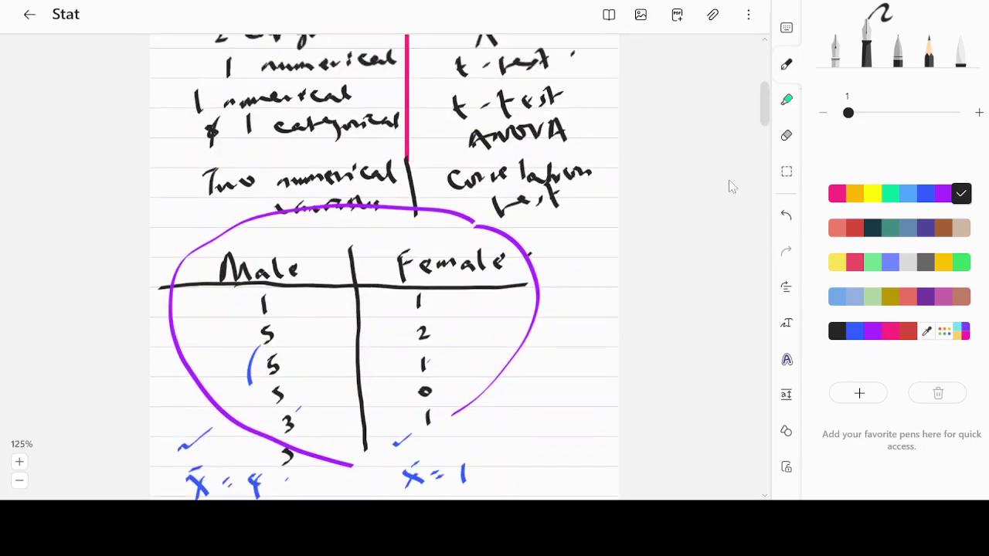
pyautogui.scroll(-2, 732, 186)
pyautogui.scroll(-10, 732, 186)
pyautogui.scroll(-5, 732, 186)
pyautogui.scroll(-5, 732, 186)
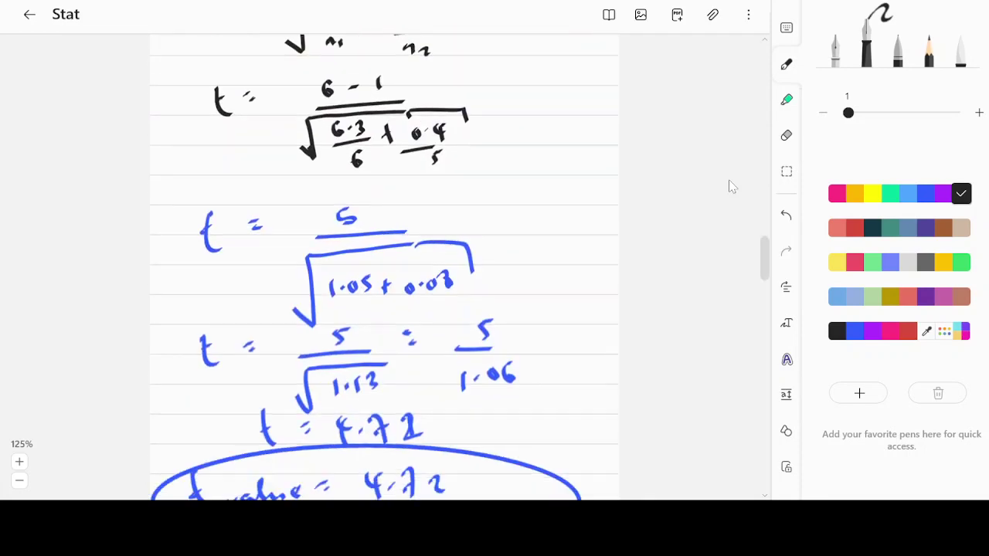
pyautogui.scroll(-5, 732, 186)
pyautogui.scroll(-5, 733, 187)
pyautogui.scroll(-4, 733, 186)
pyautogui.scroll(-1, 732, 186)
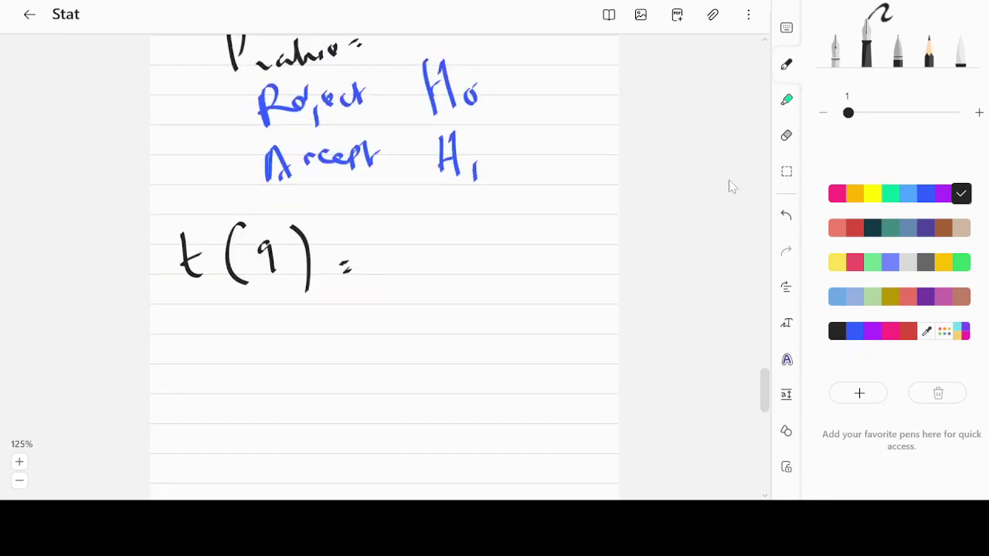
pyautogui.scroll(2, 732, 186)
pyautogui.scroll(5, 732, 186)
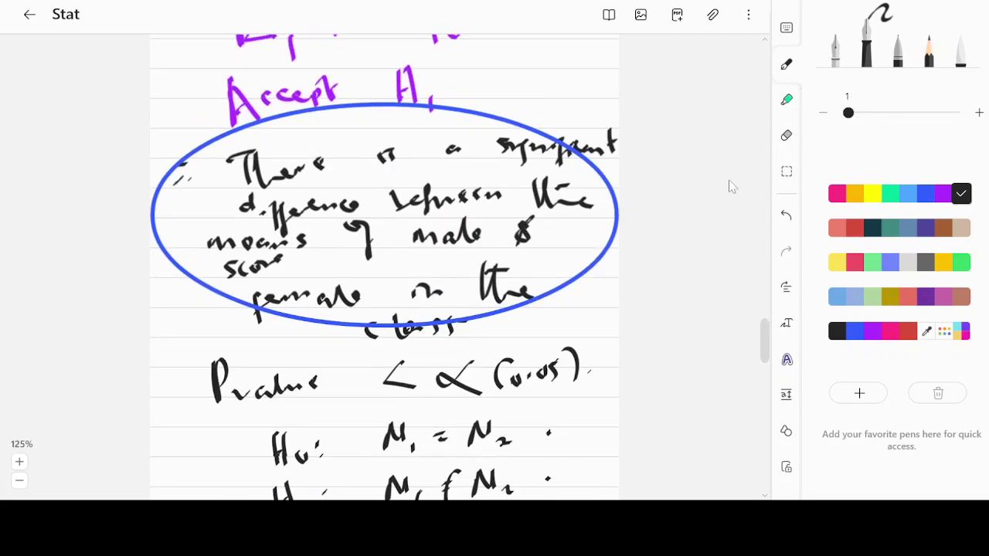
pyautogui.scroll(5, 732, 186)
pyautogui.scroll(1, 732, 186)
pyautogui.scroll(1, 732, 186)
pyautogui.scroll(-5, 733, 186)
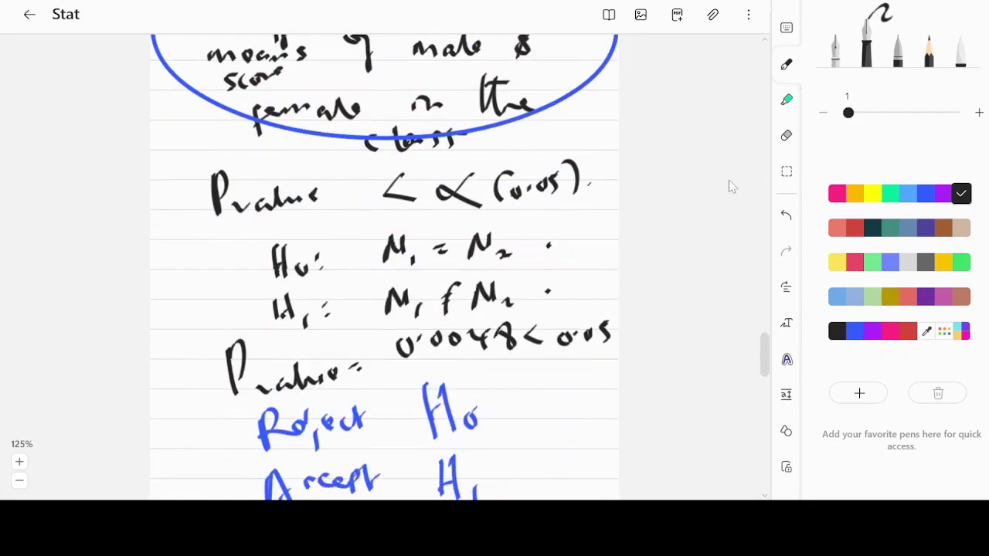
pyautogui.scroll(-5, 732, 186)
pyautogui.scroll(-1, 732, 186)
pyautogui.scroll(3, 733, 186)
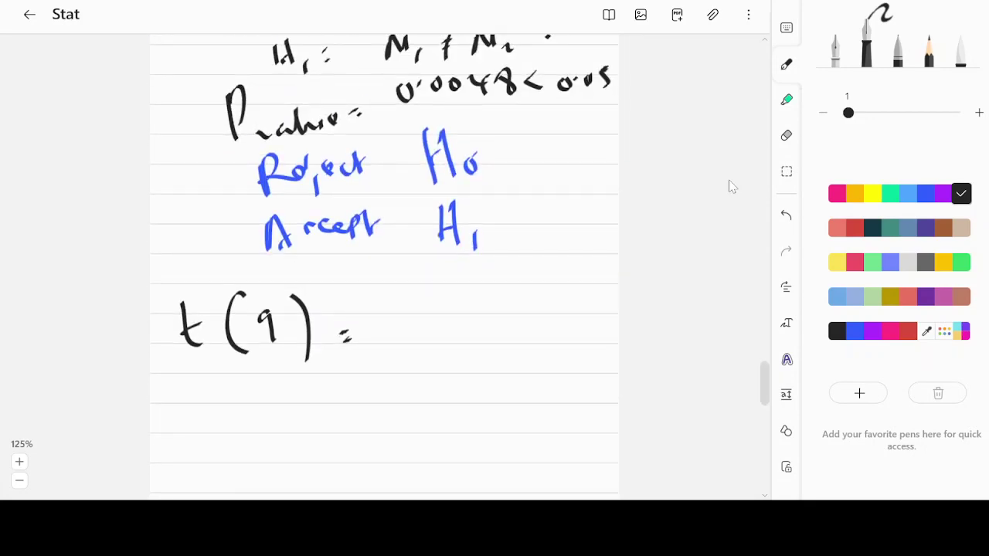
pyautogui.moveTo(409, 304)
pyautogui.mouseDown()
pyautogui.moveTo(422, 318)
pyautogui.moveTo(418, 338)
pyautogui.mouseUp()
pyautogui.click(432, 318)
pyautogui.moveTo(440, 307)
pyautogui.mouseDown()
pyautogui.moveTo(448, 333)
pyautogui.moveTo(484, 318)
pyautogui.moveTo(485, 345)
pyautogui.mouseUp()
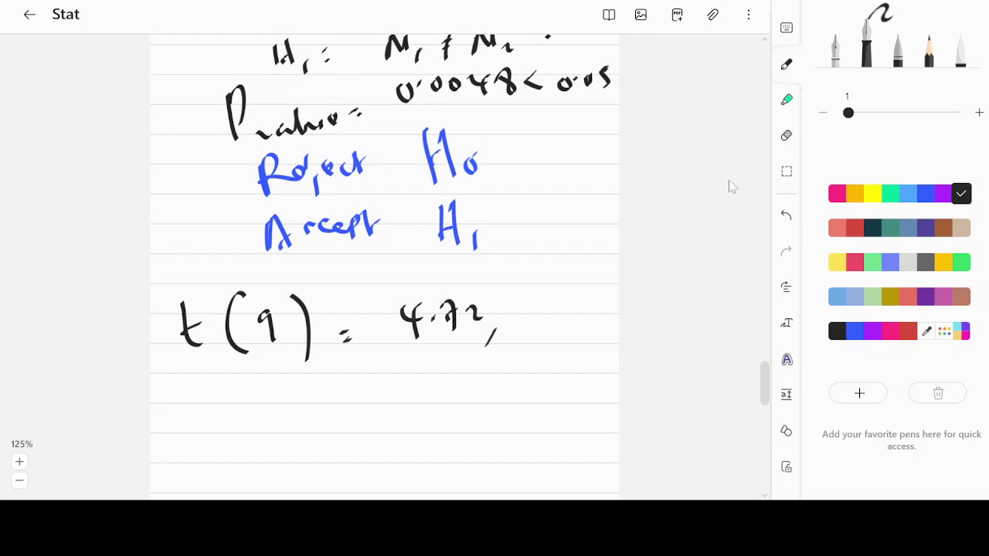
# - Handwrite the p-value 0.0048 after 4.72 on the t(9) line
pyautogui.scroll(3, 732, 186)
pyautogui.scroll(2, 731, 186)
pyautogui.scroll(-3, 732, 187)
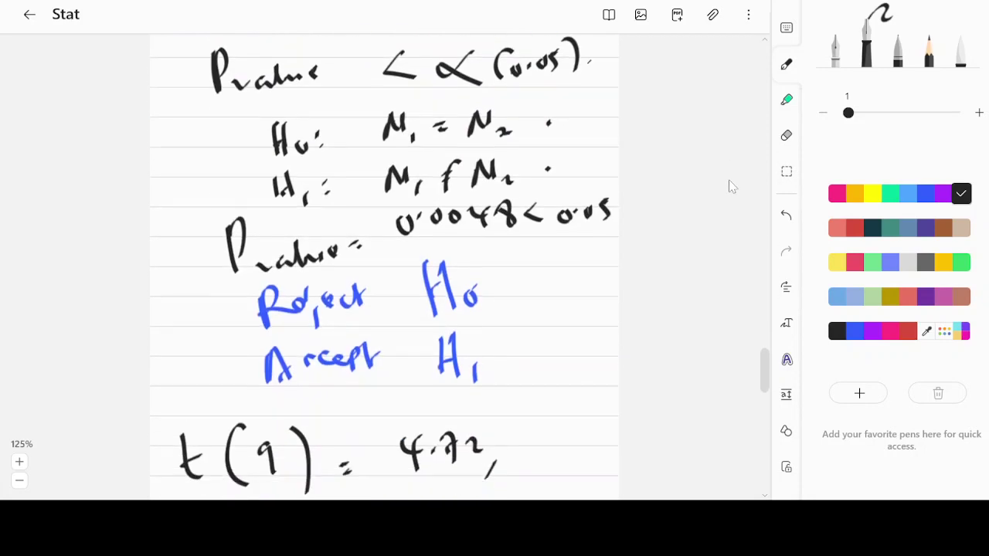
pyautogui.scroll(-3, 731, 186)
pyautogui.moveTo(524, 245)
pyautogui.mouseDown()
pyautogui.moveTo(604, 225)
pyautogui.moveTo(588, 241)
pyautogui.mouseUp()
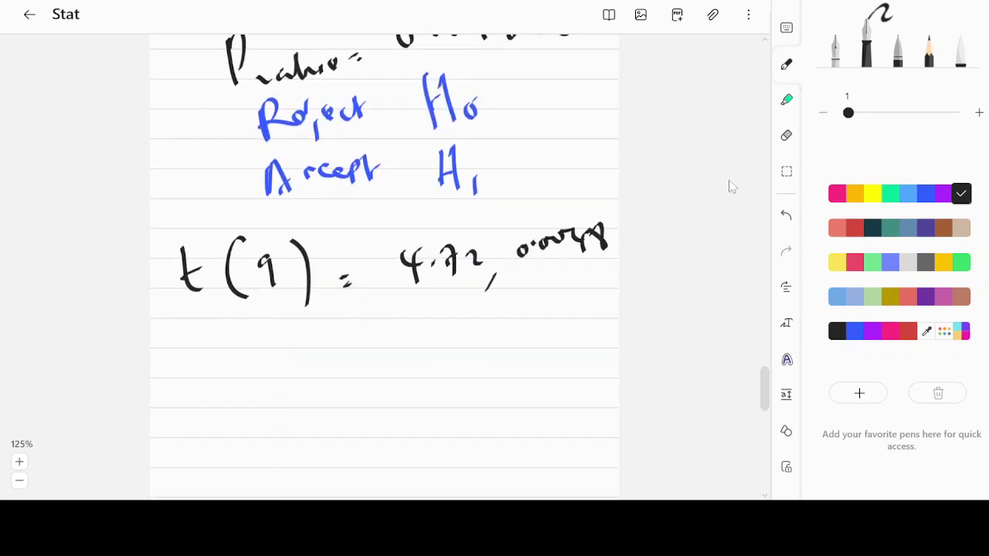